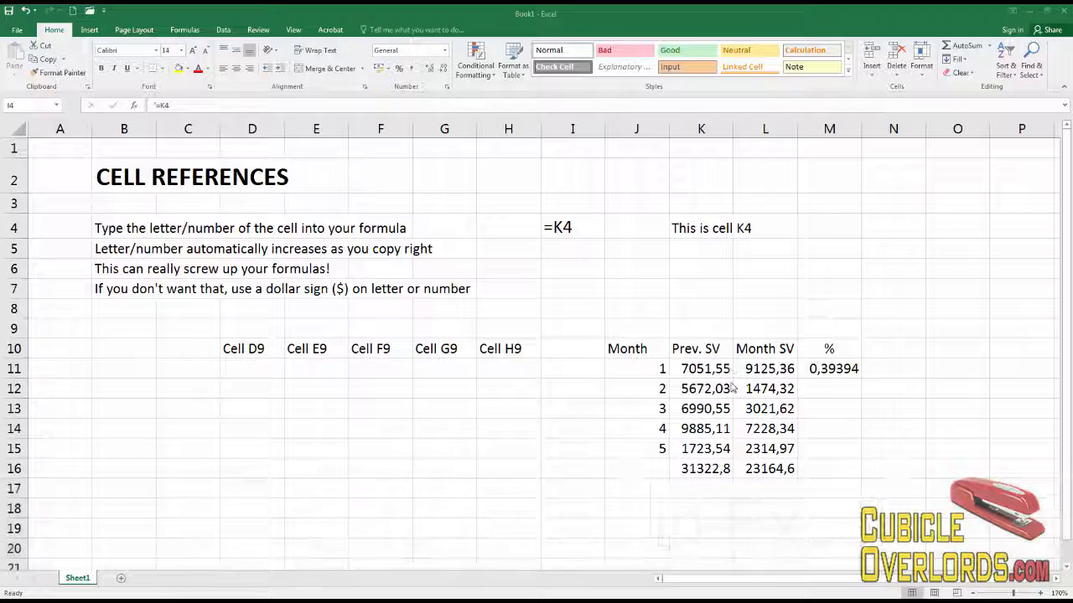
Inspect the Prev. SV, Month SV and % values and the example cells around row 4.
click(710, 368)
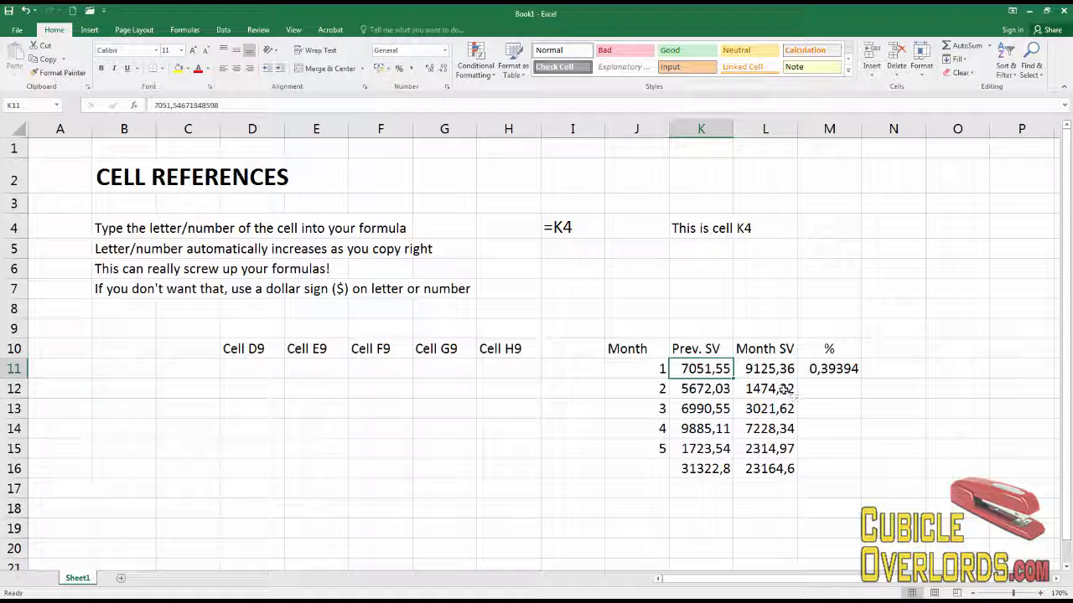
click(760, 369)
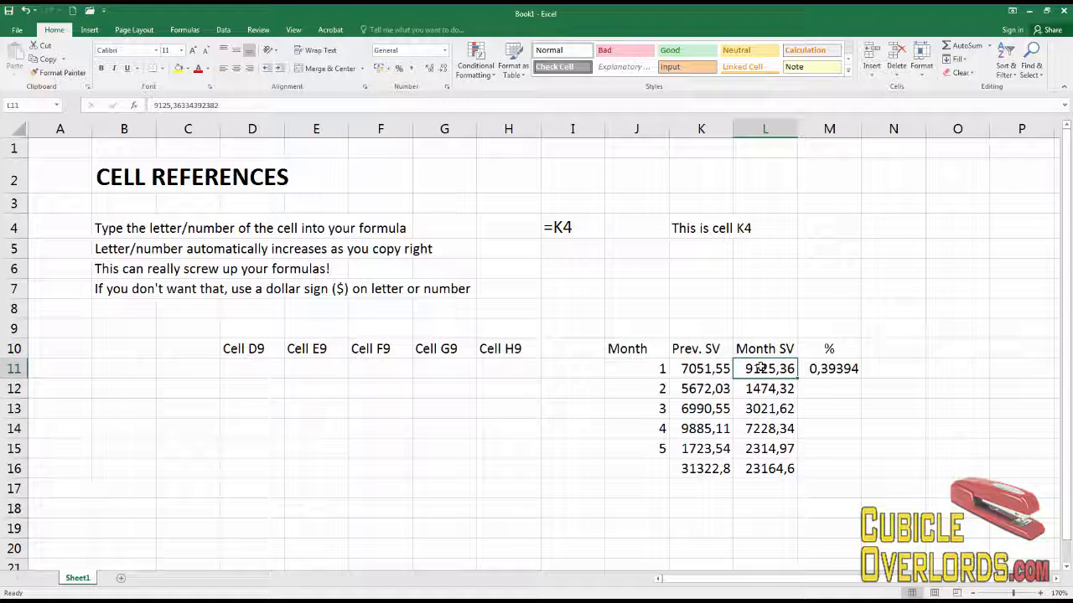
drag(760, 375, 766, 449)
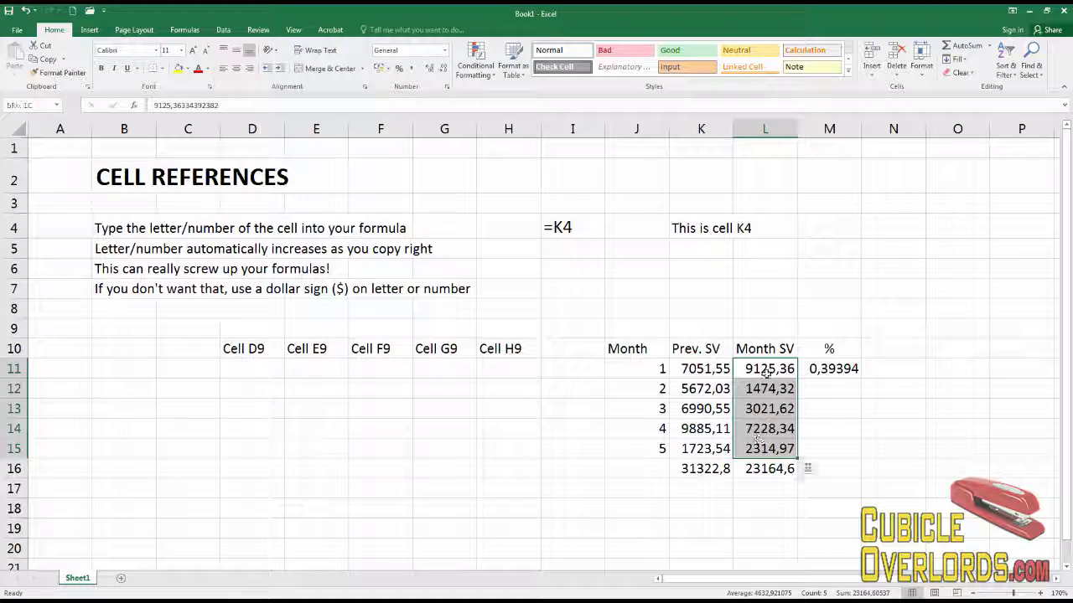
click(787, 374)
click(853, 373)
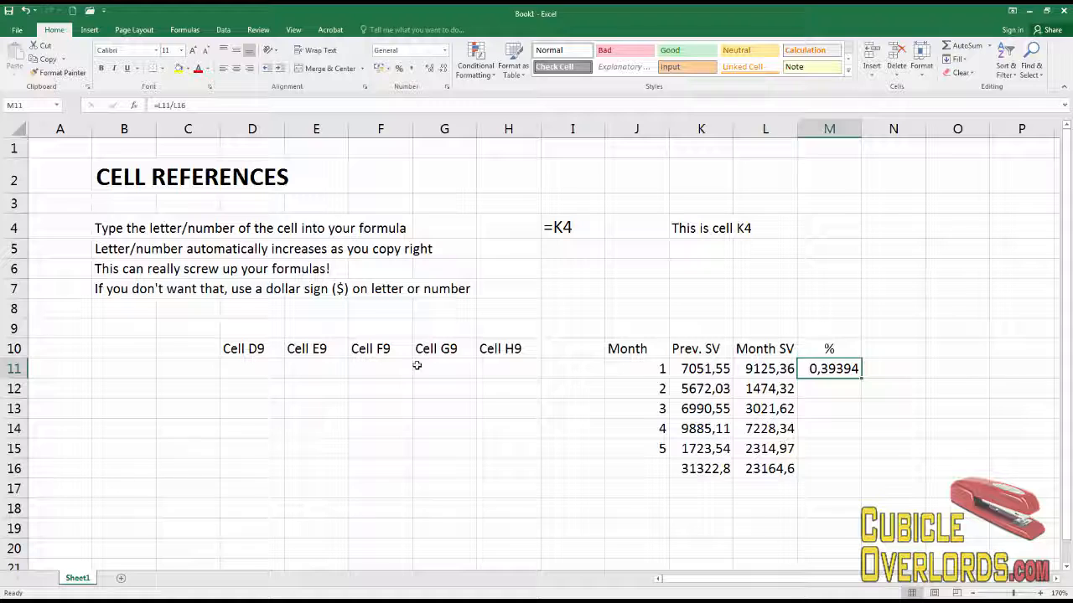
click(216, 377)
click(148, 368)
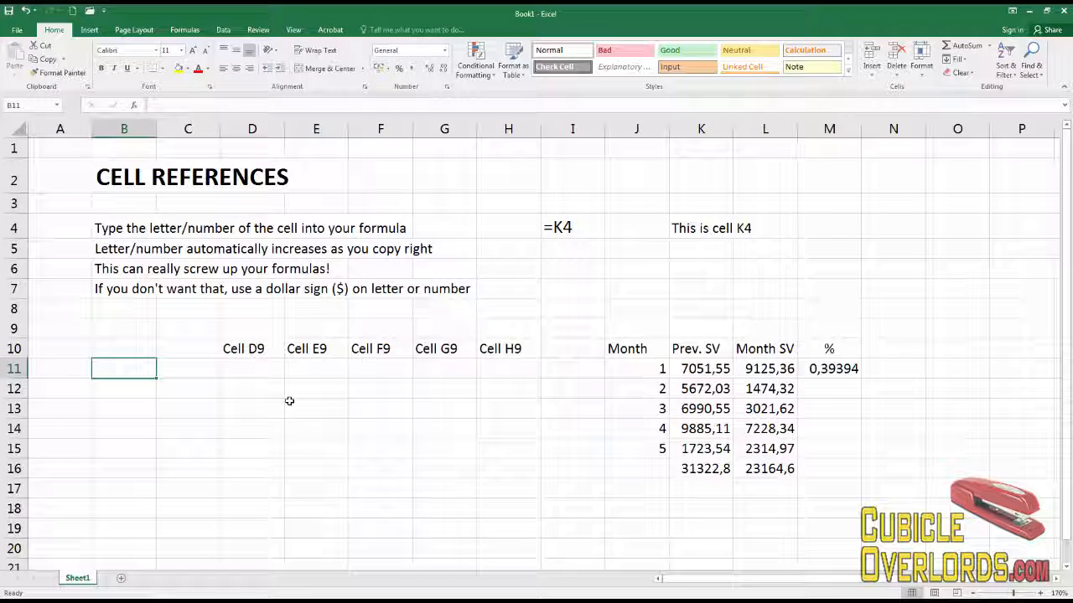
click(129, 386)
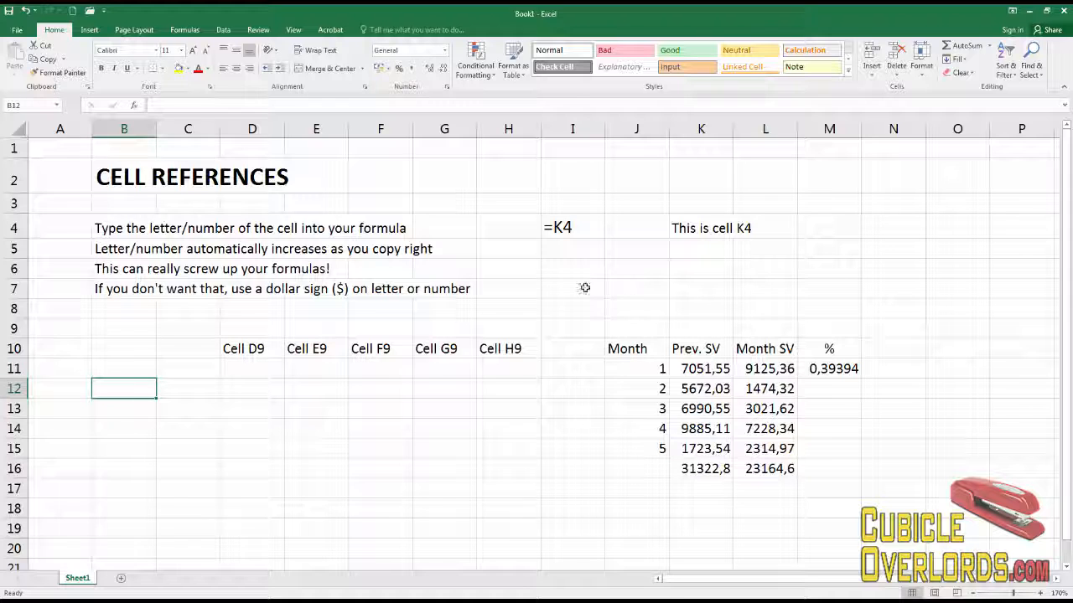
click(551, 267)
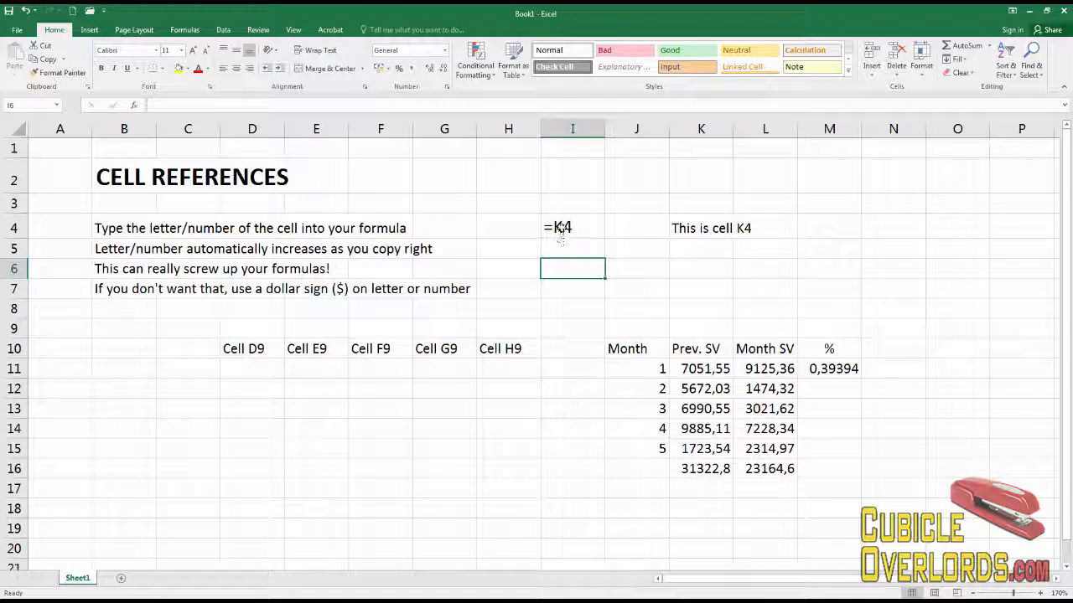
click(561, 234)
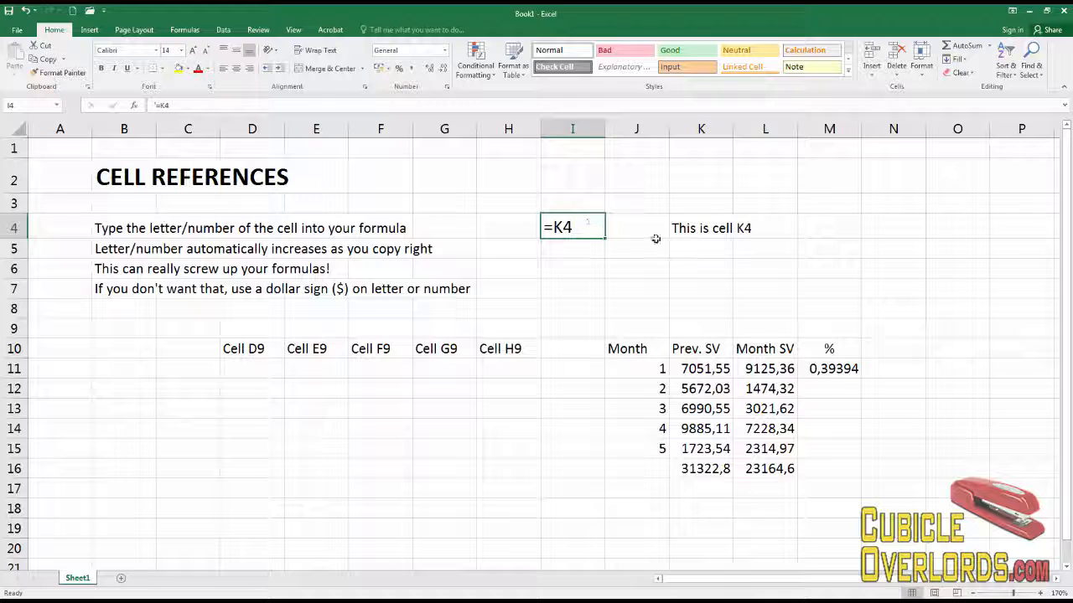
click(708, 229)
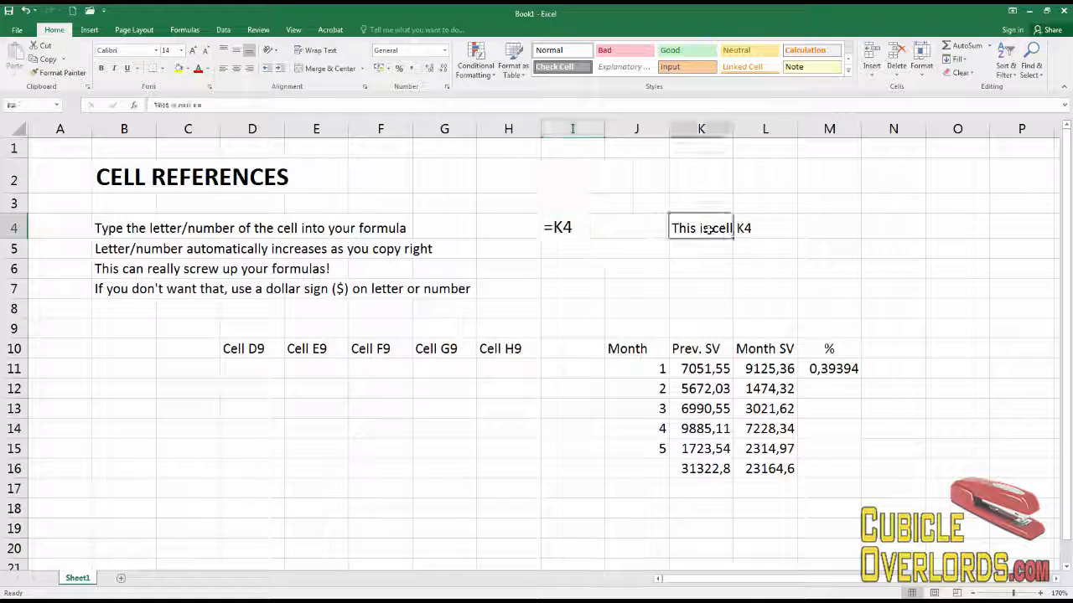
Enter the formula =K4 in cell M4.
click(843, 225)
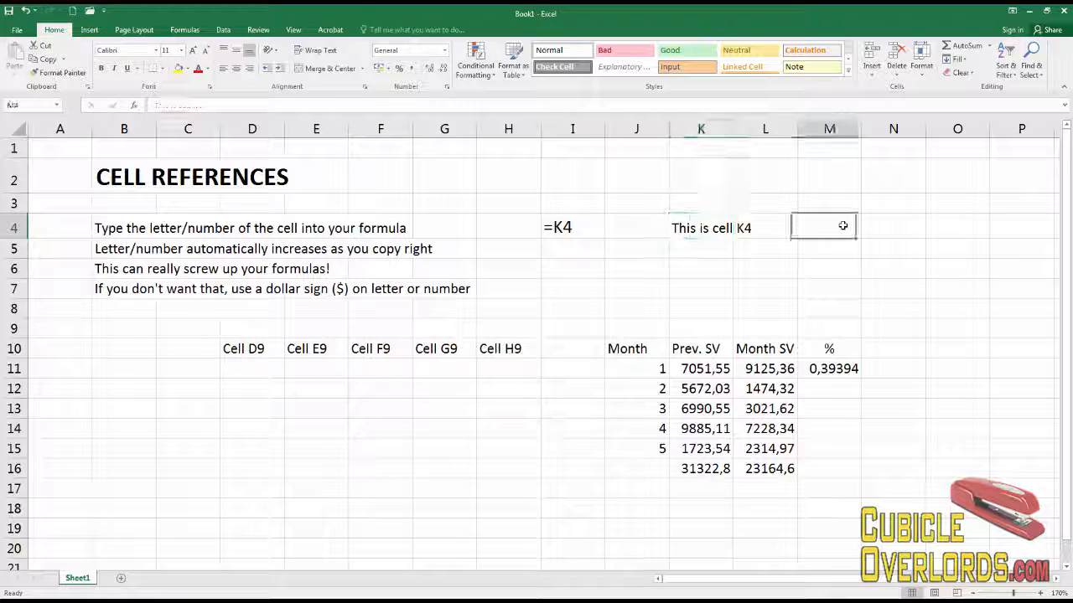
text(=K4)
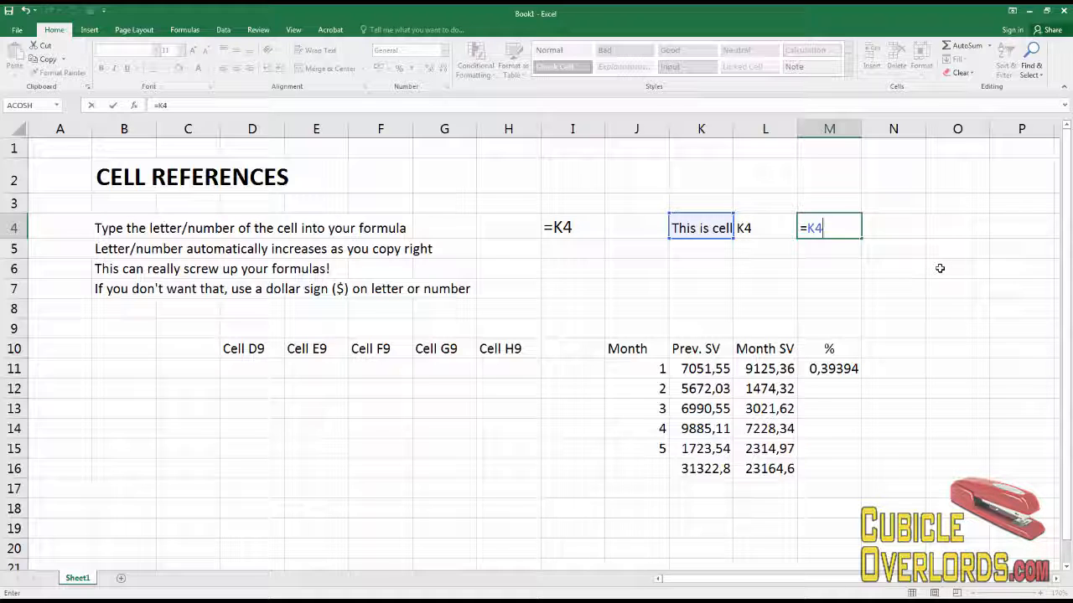
key(Return)
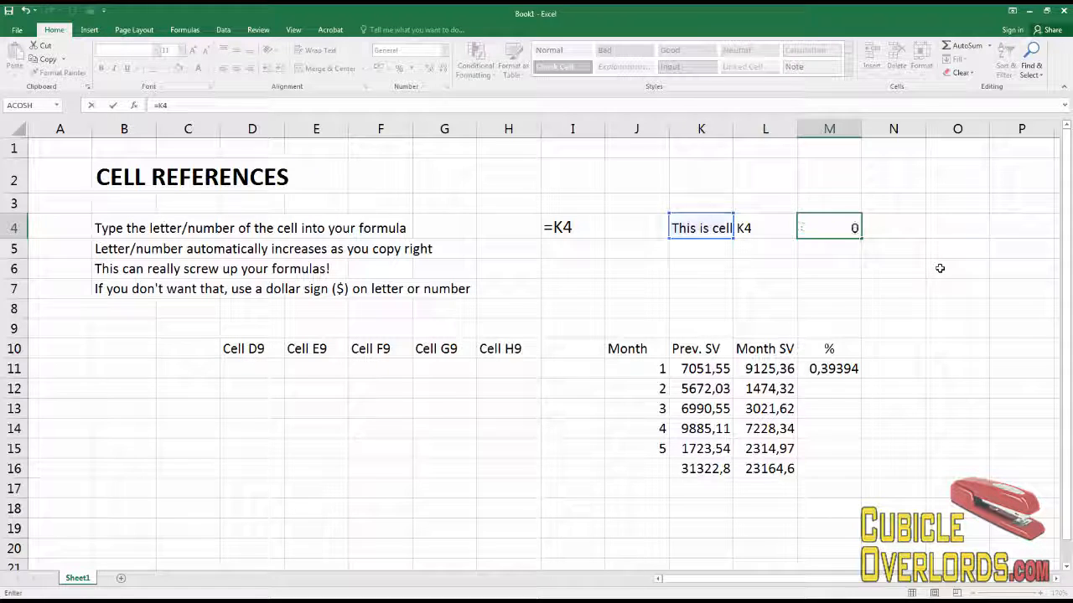
Enter the formula =B4 in cell M5 and clear it again.
click(830, 227)
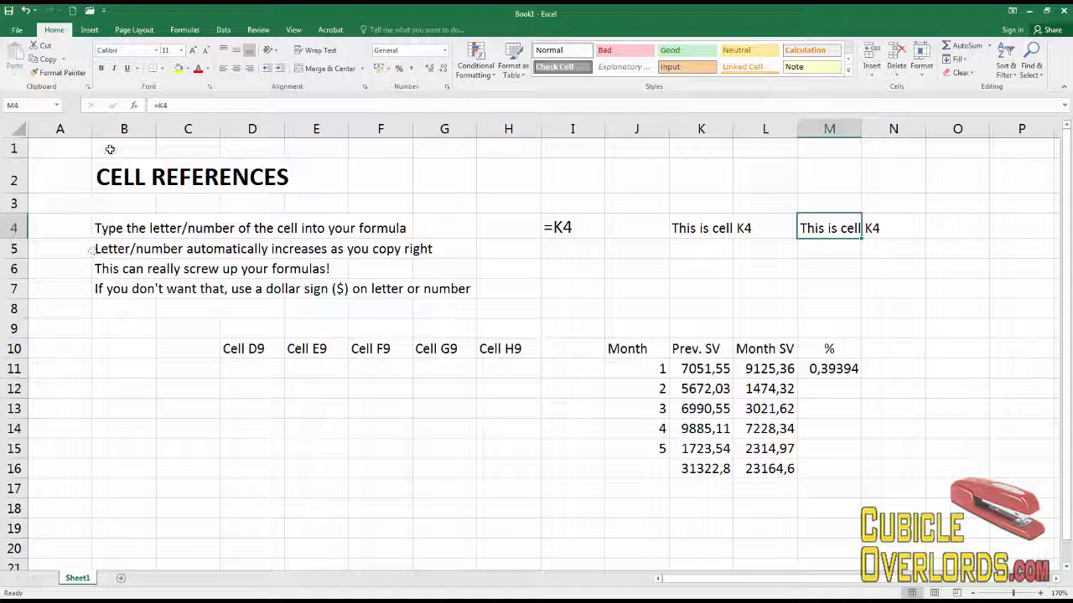
click(117, 229)
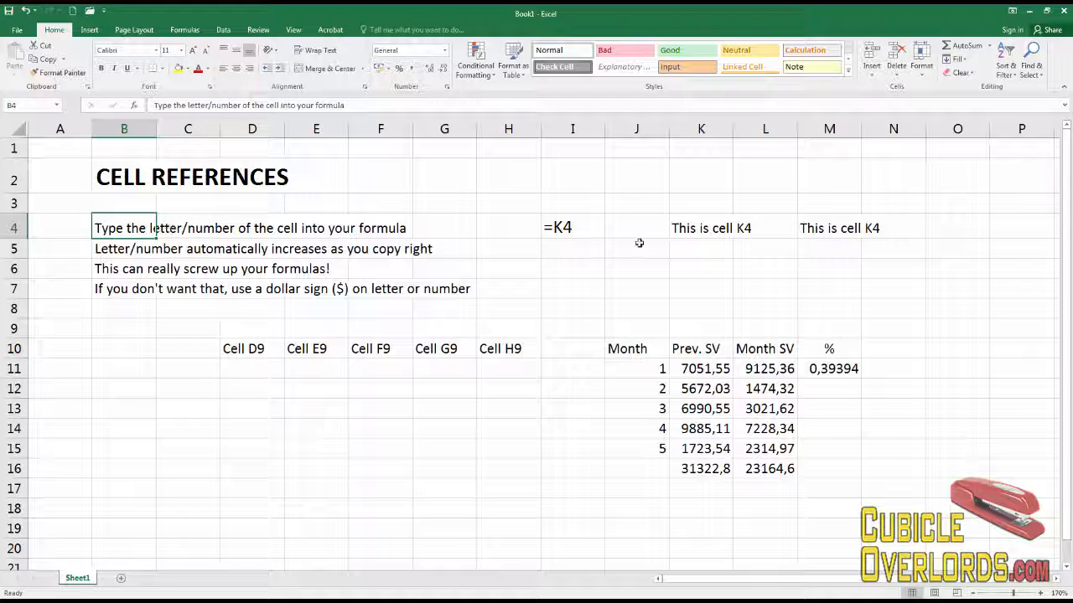
click(833, 250)
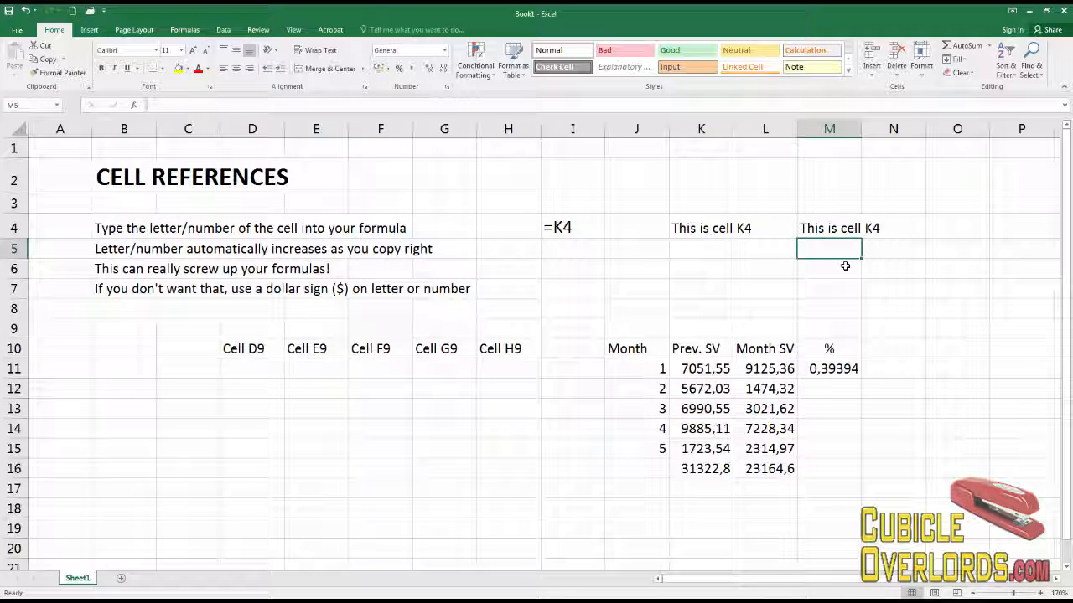
text(=B4)
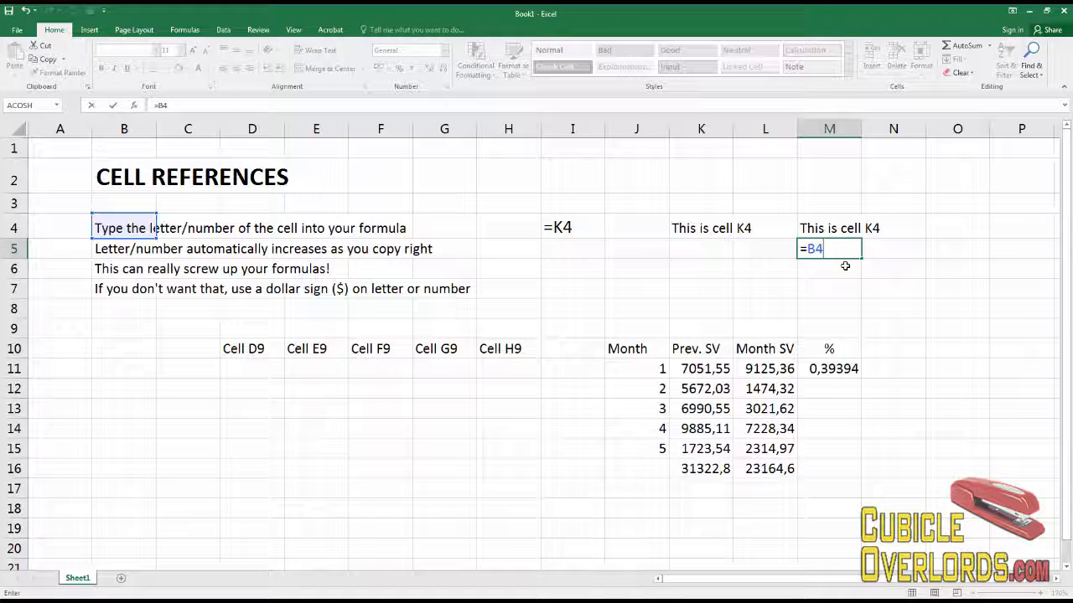
key(Return)
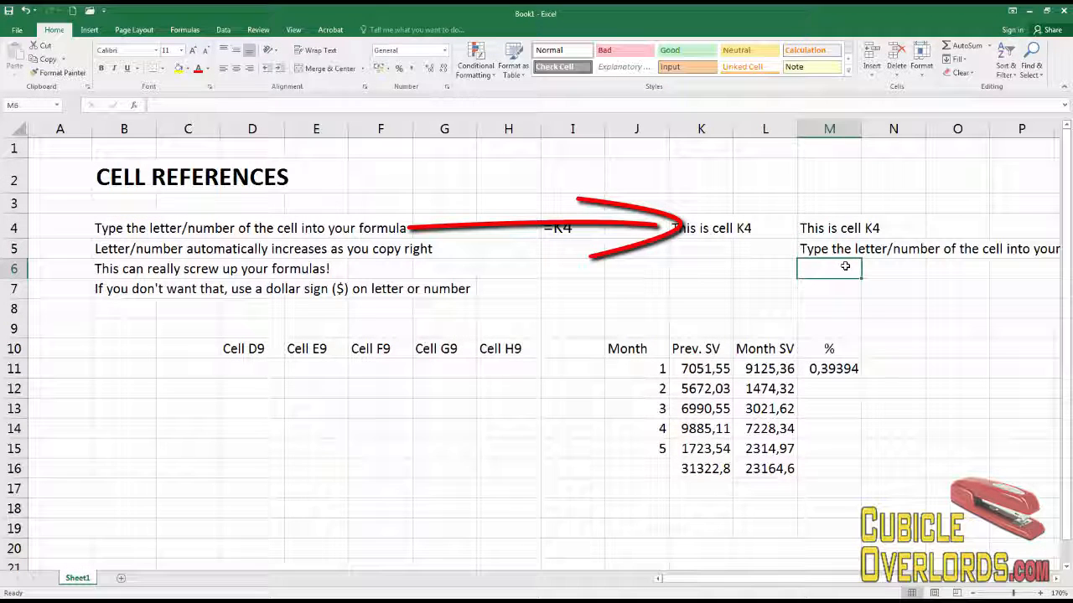
key(Up)
key(Delete)
In cell K6, build a CONCATENATE formula joining K4, a space " " and M4.
key(Left)
key(Left)
key(Down)
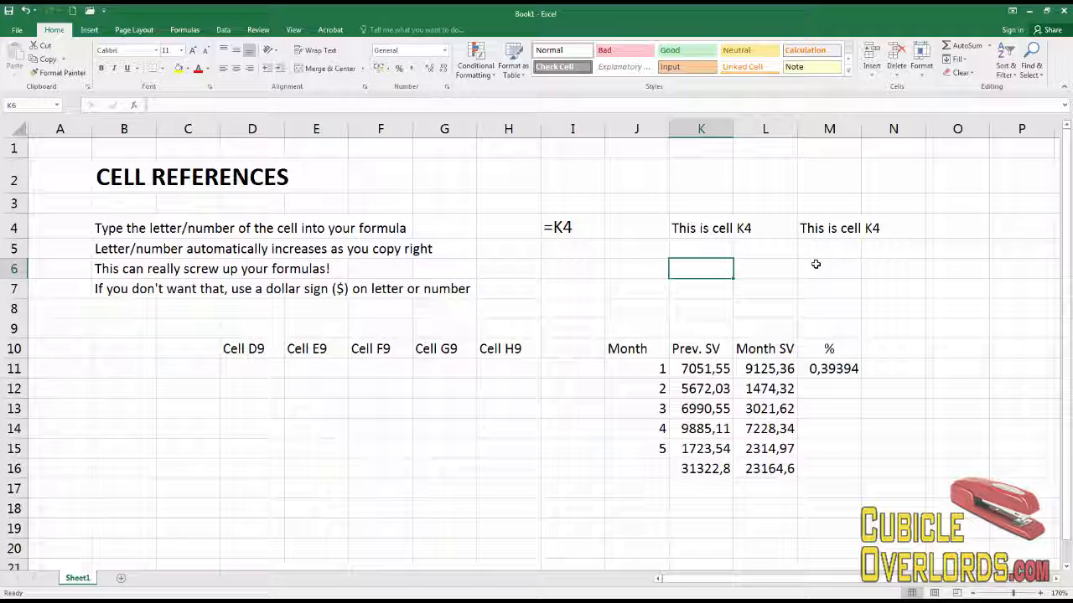
text(=)
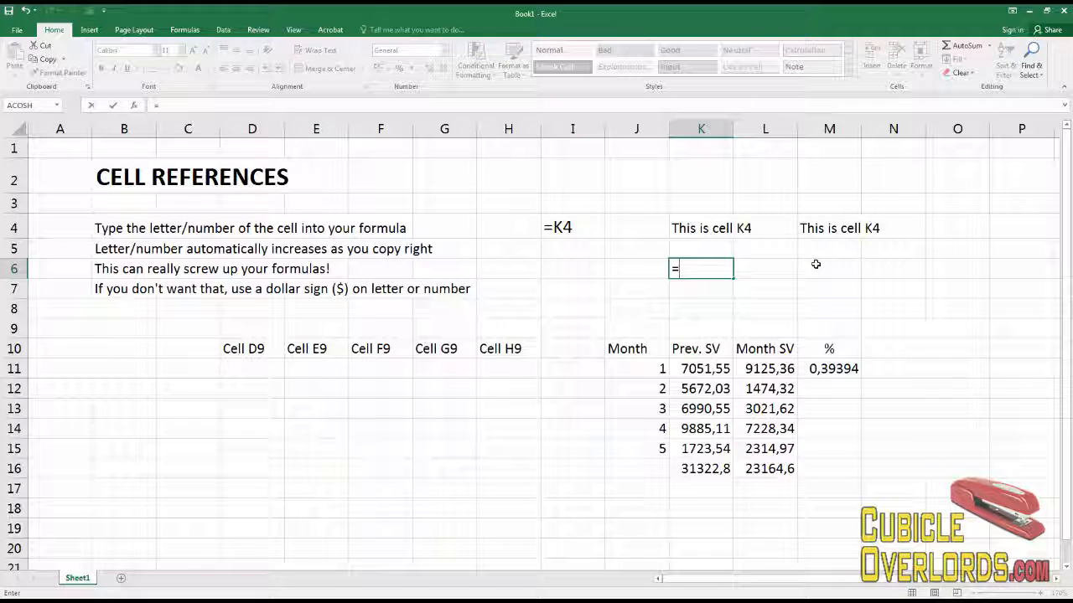
text(conc)
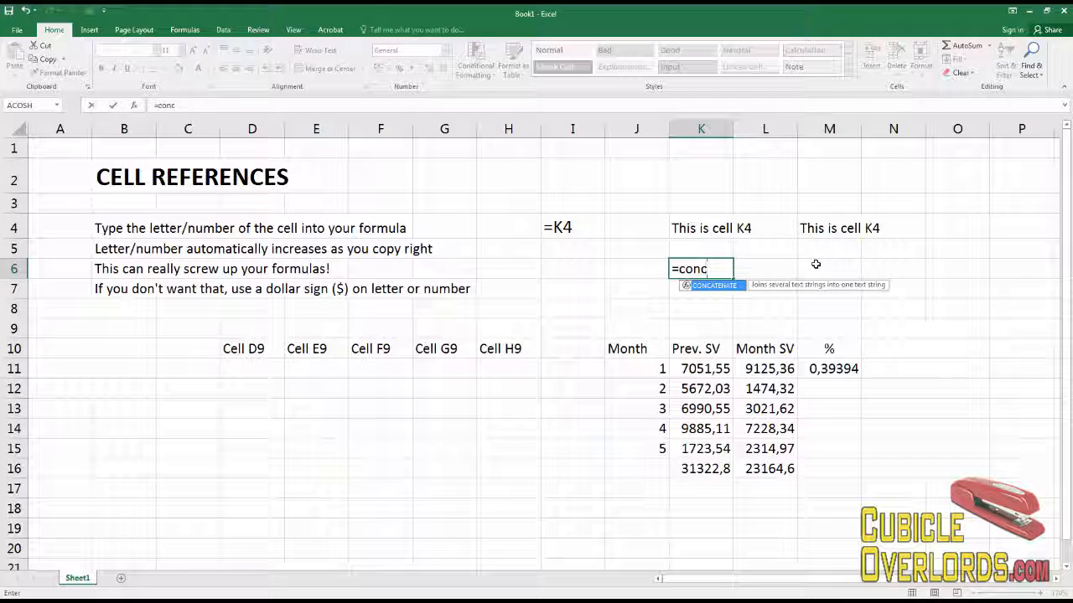
key(Tab)
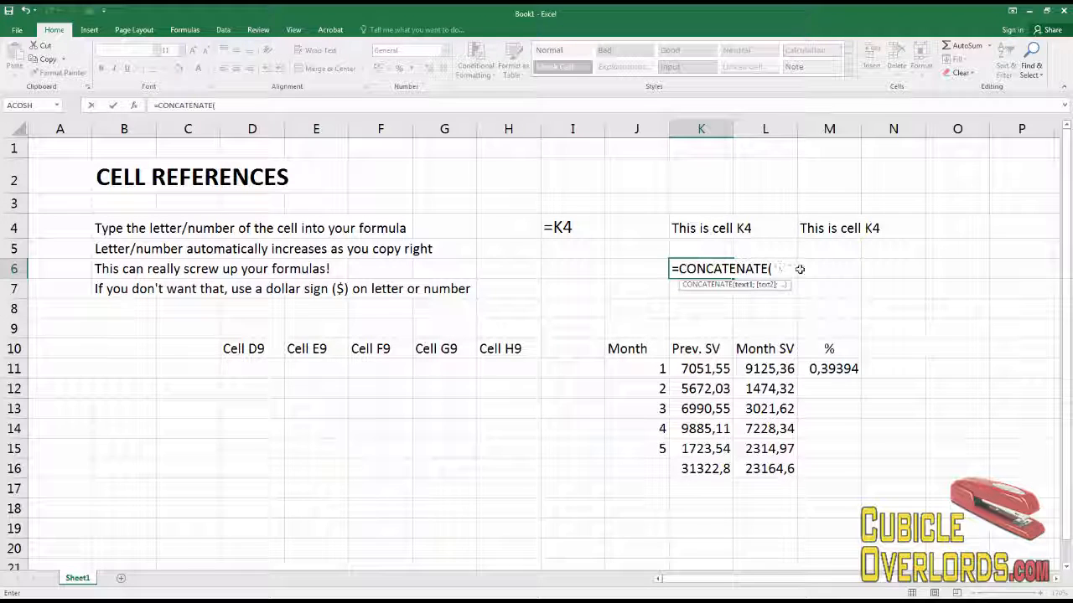
click(702, 228)
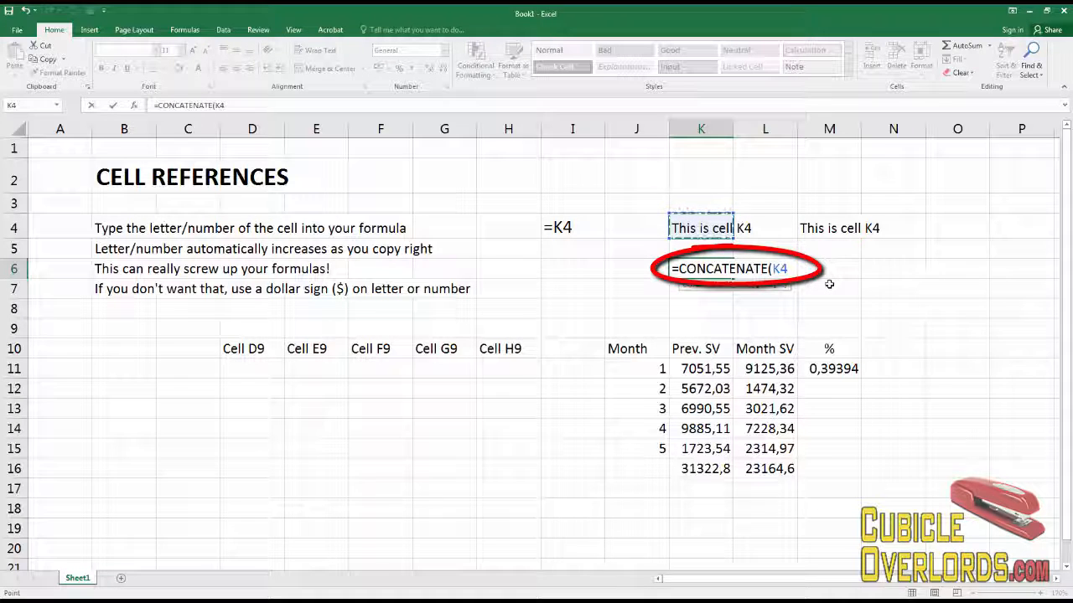
text(;)
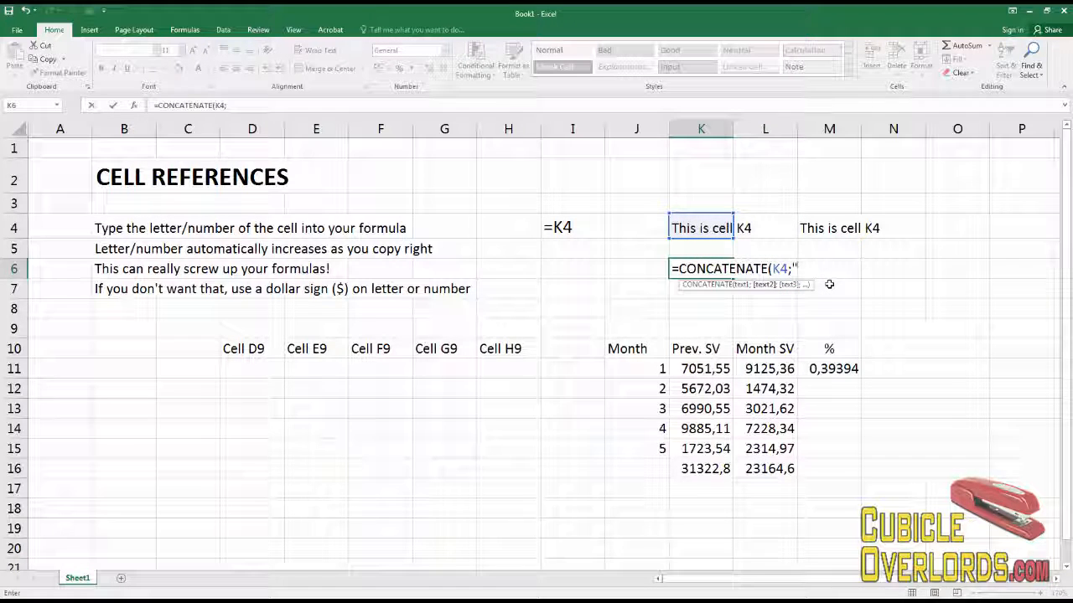
text(" ";)
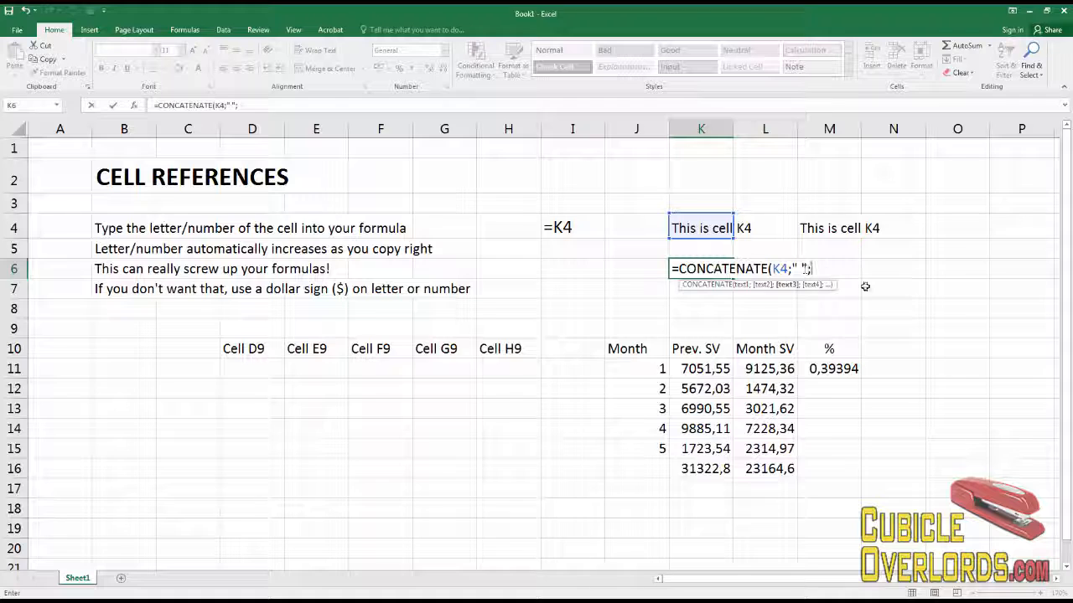
click(836, 228)
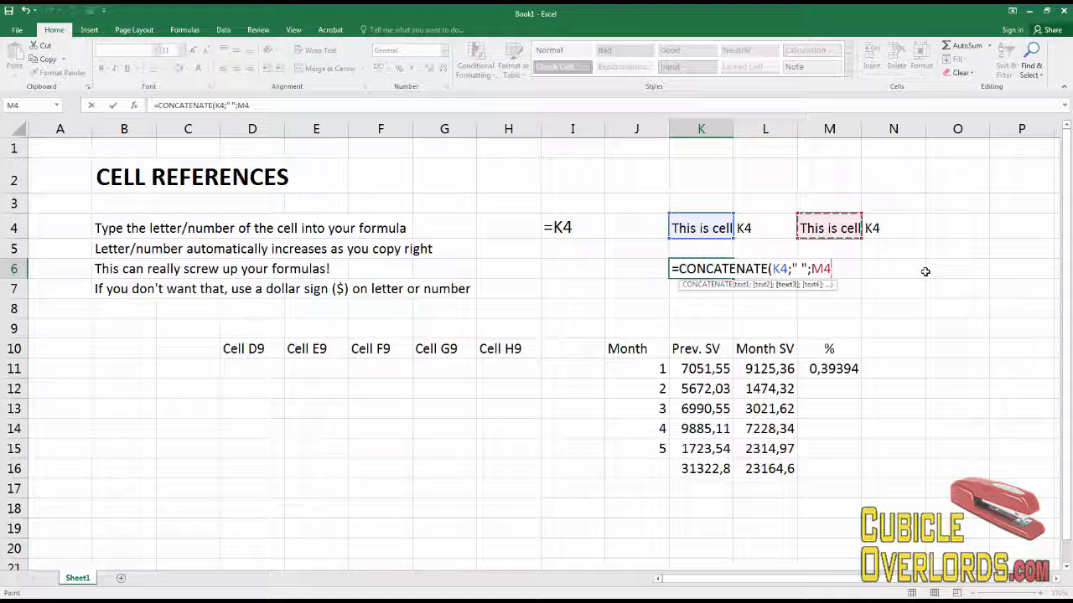
text())
key(Return)
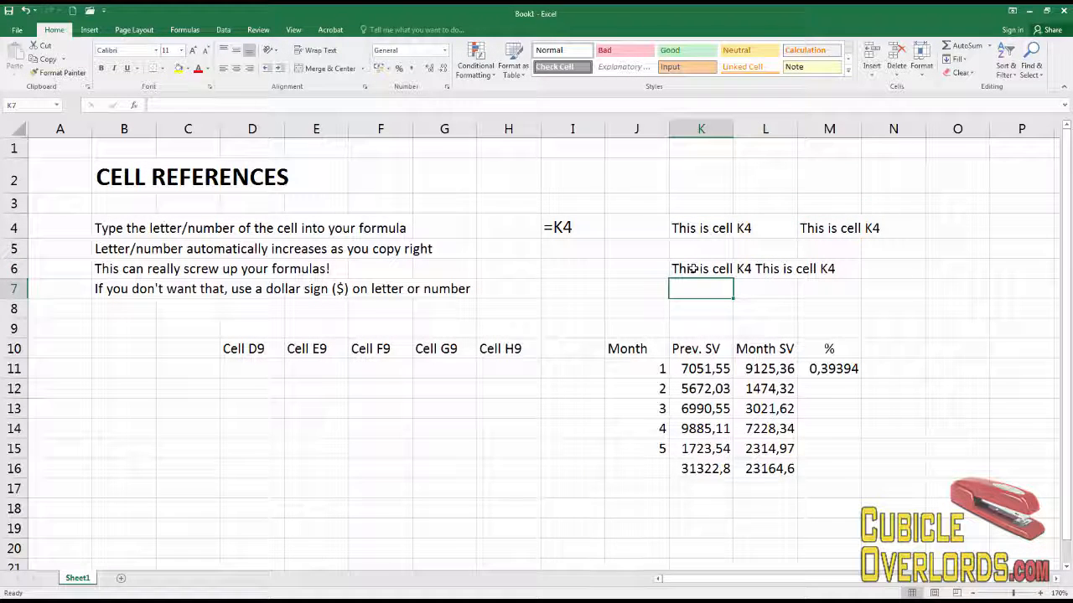
Review the formulas in K6, K4 and M4.
click(701, 270)
click(731, 293)
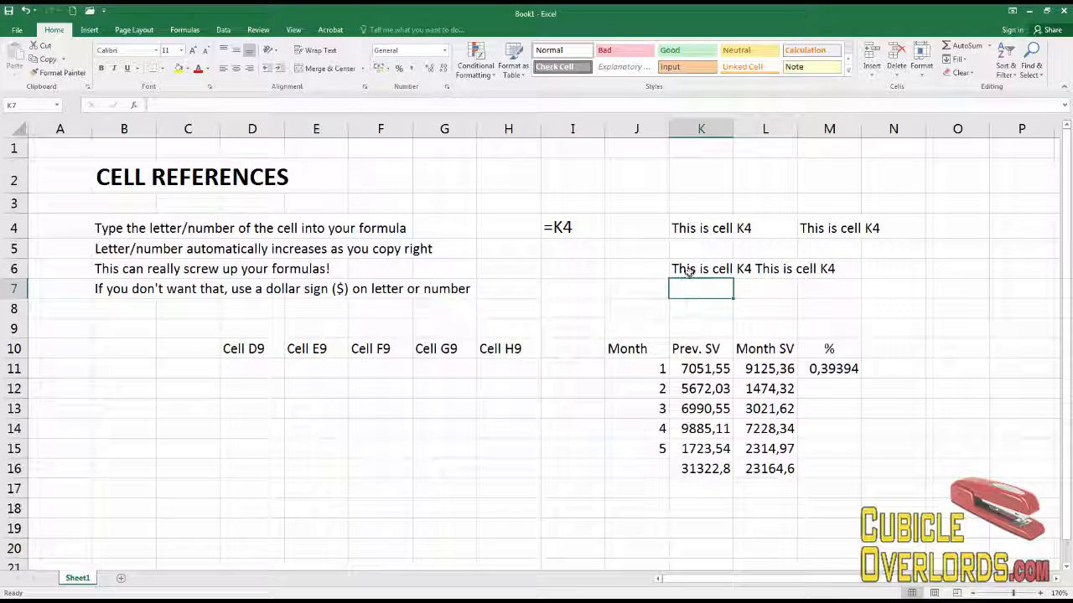
click(704, 227)
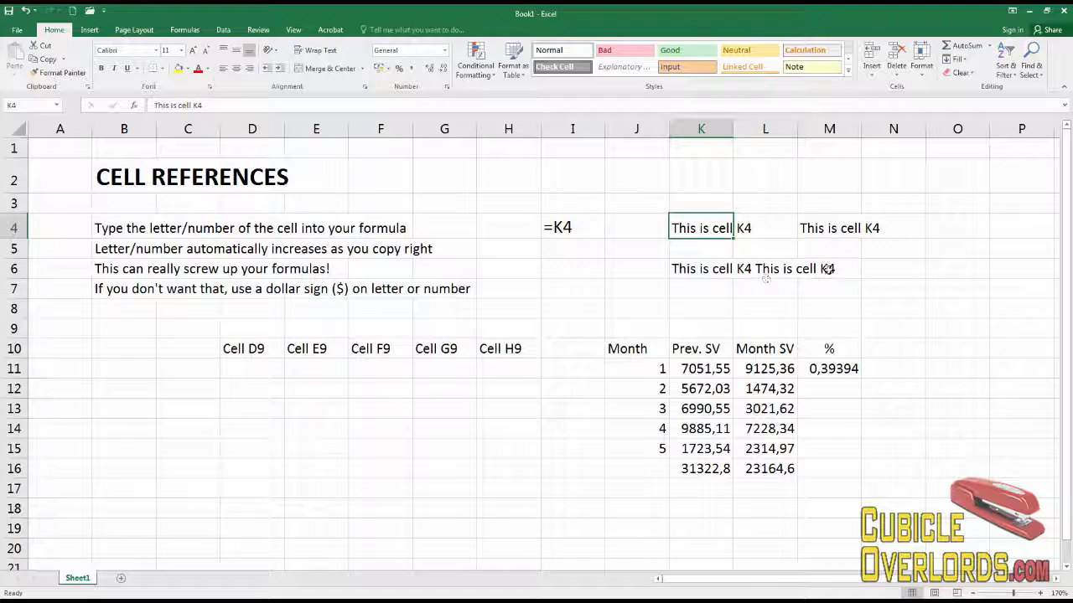
click(808, 233)
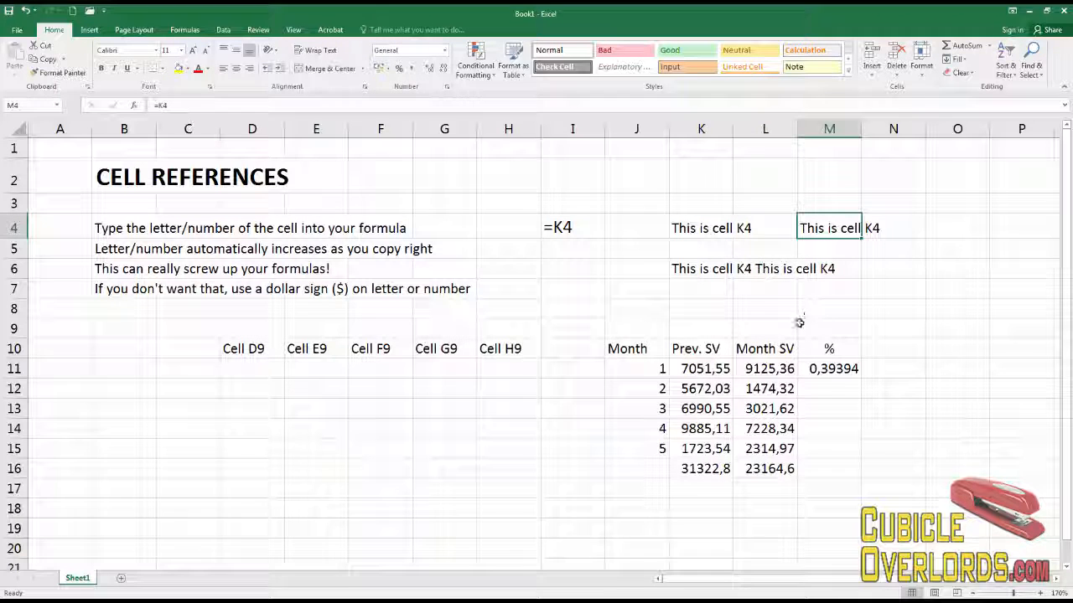
click(456, 422)
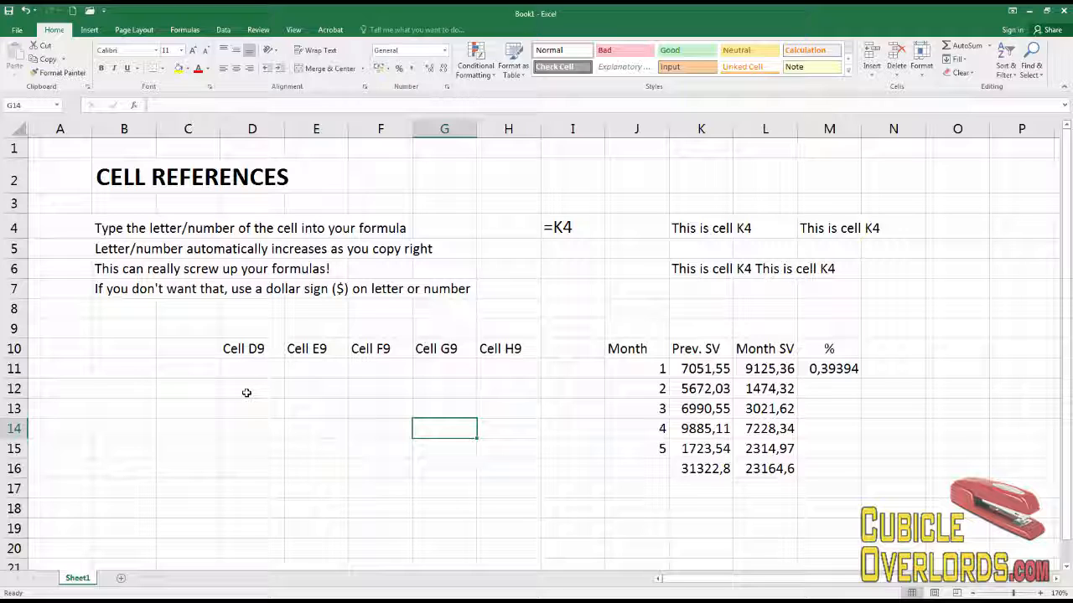
Enter a formula in D11 that references cell D10.
click(245, 367)
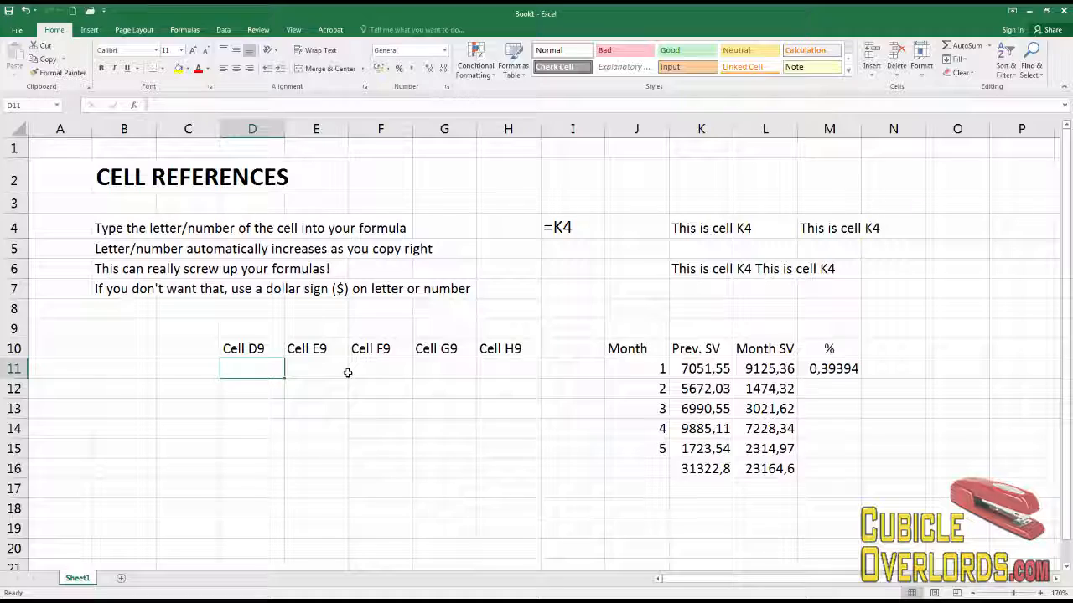
text(=)
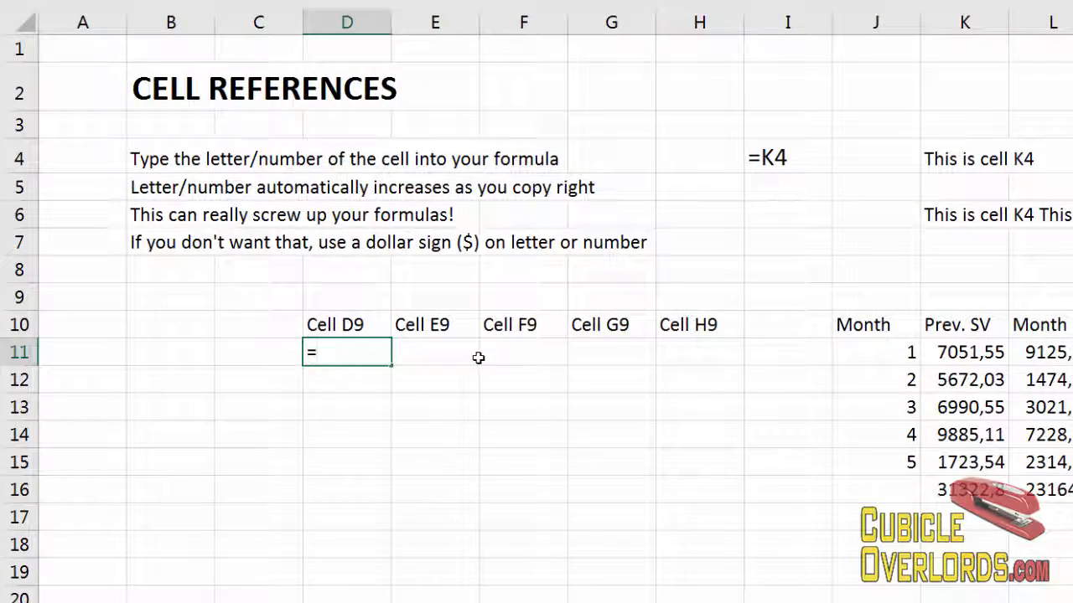
click(364, 318)
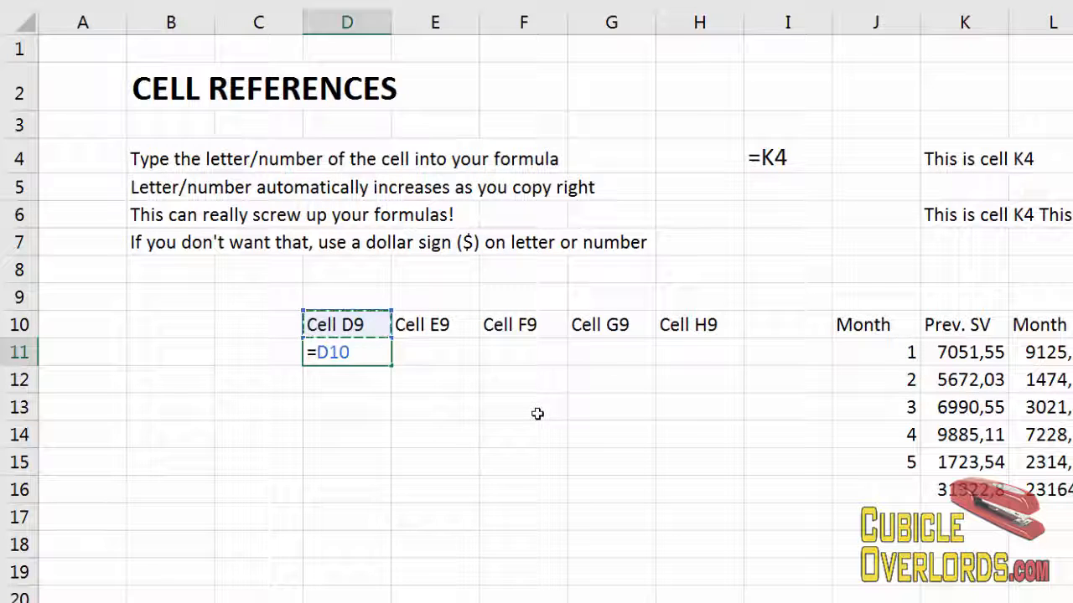
key(Return)
key(Up)
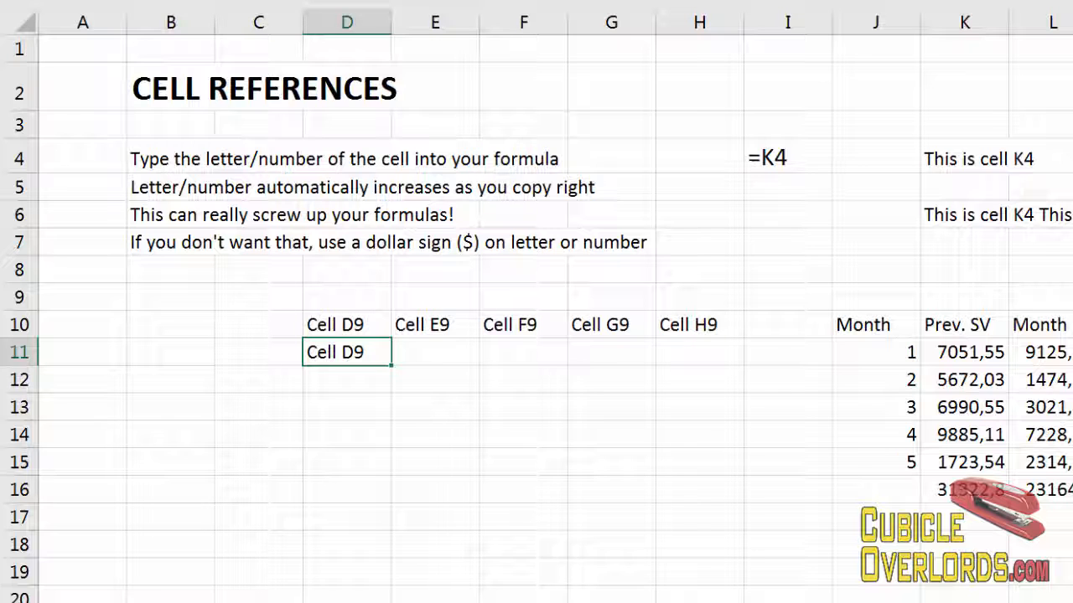
click(445, 416)
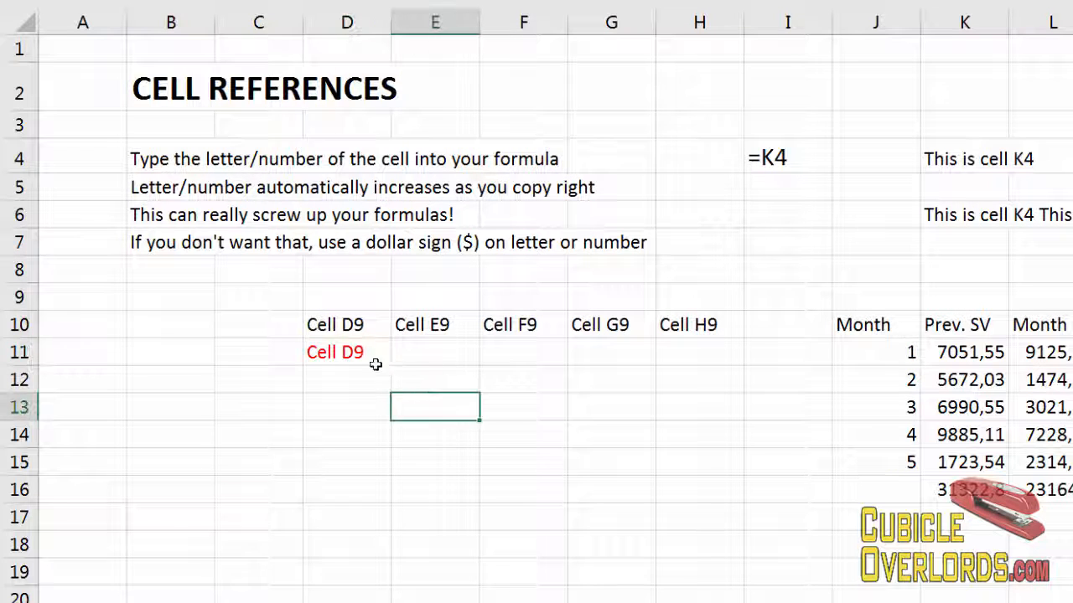
Copy the formula from D11 into E11 and open it to check its cell reference.
click(365, 356)
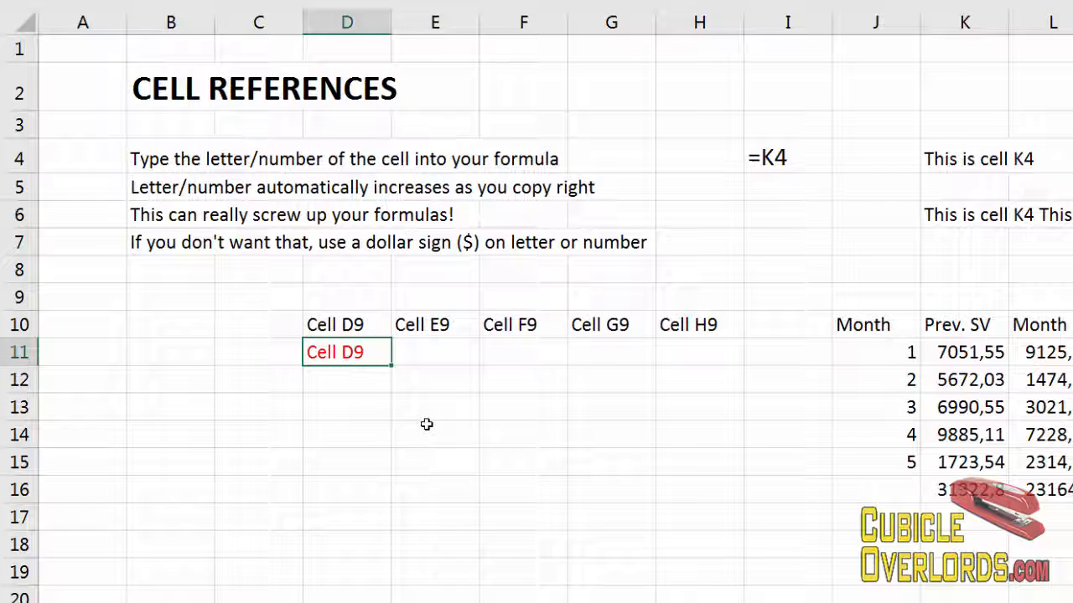
key(ctrl+c)
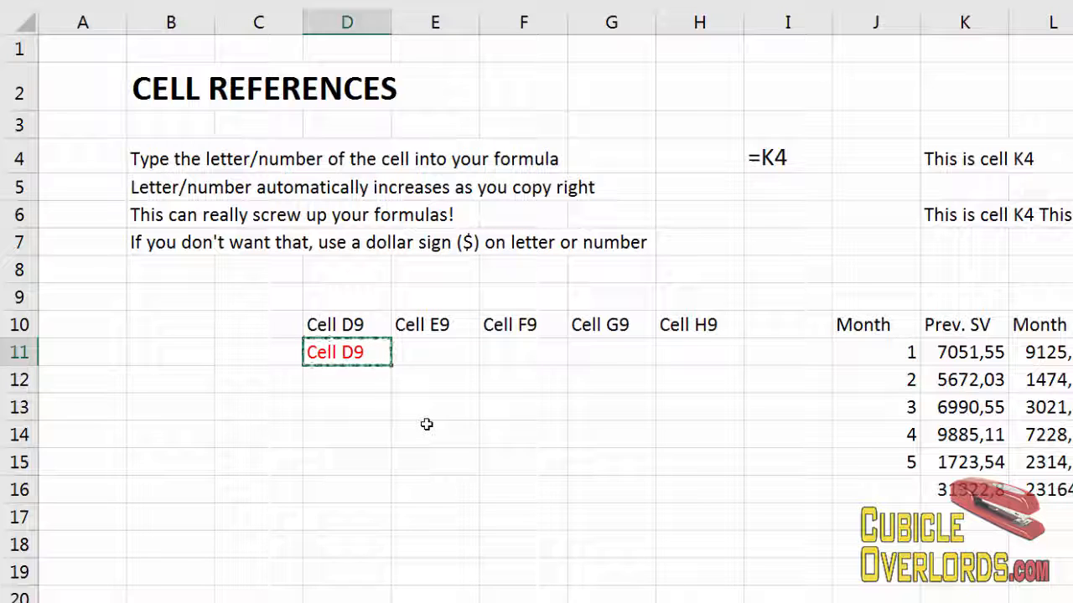
key(Right)
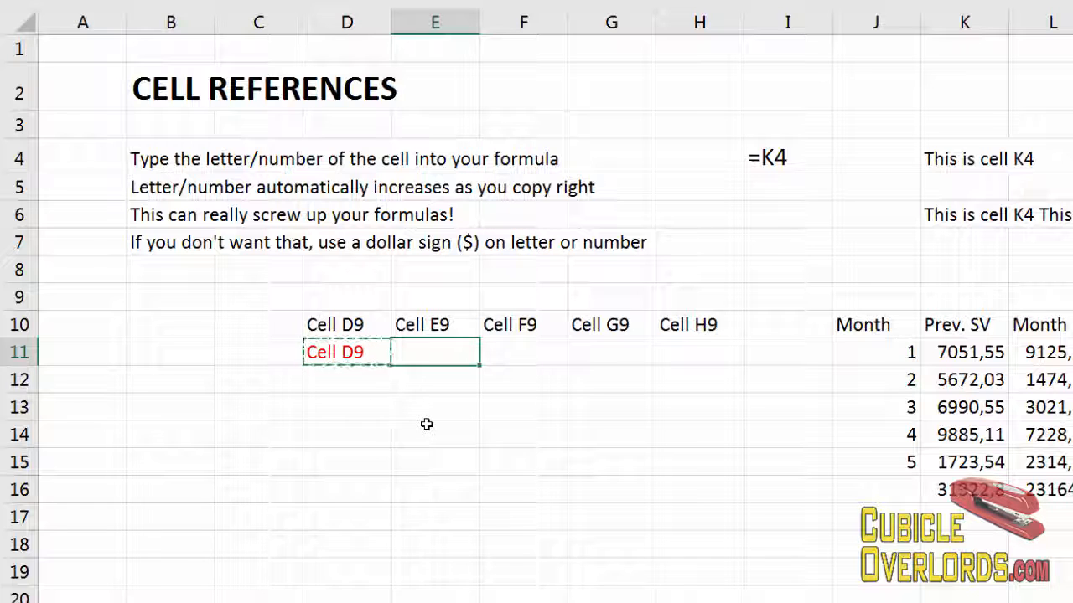
key(ctrl+v)
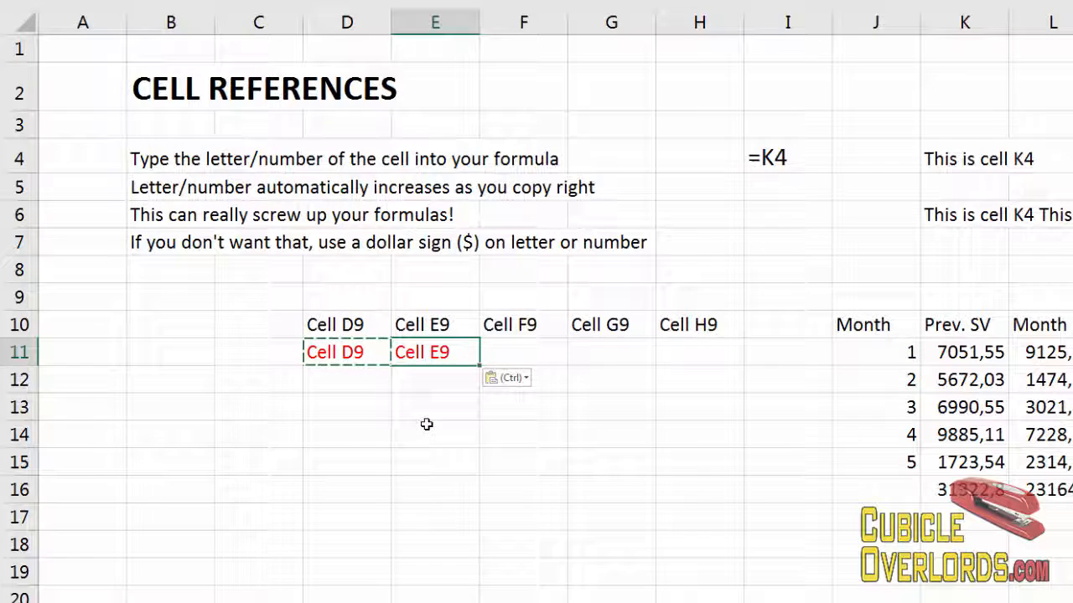
double_click(444, 367)
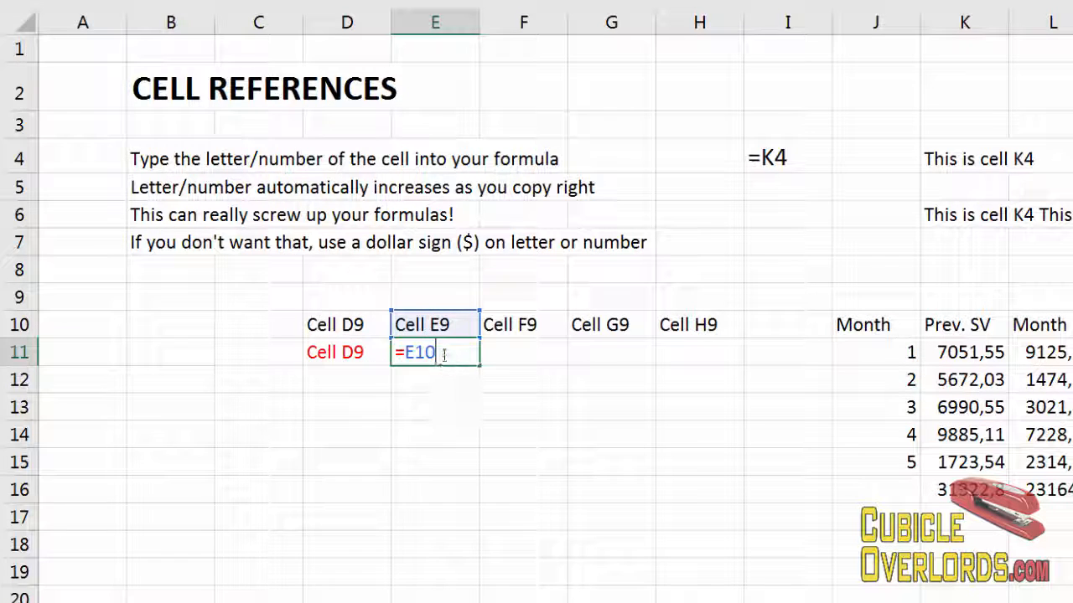
drag(423, 353, 442, 397)
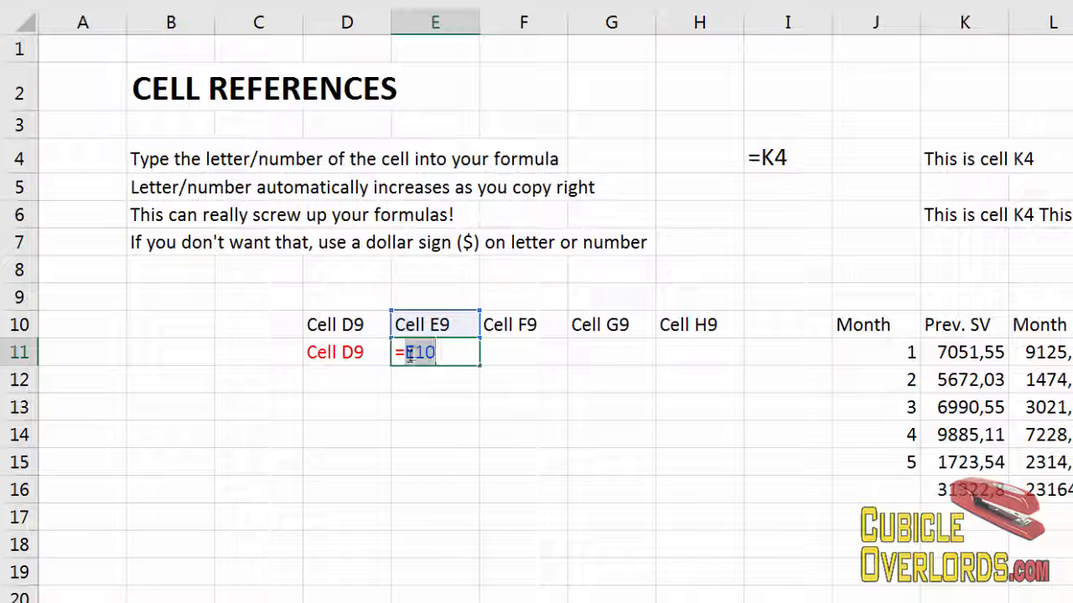
key(ctrl+Return)
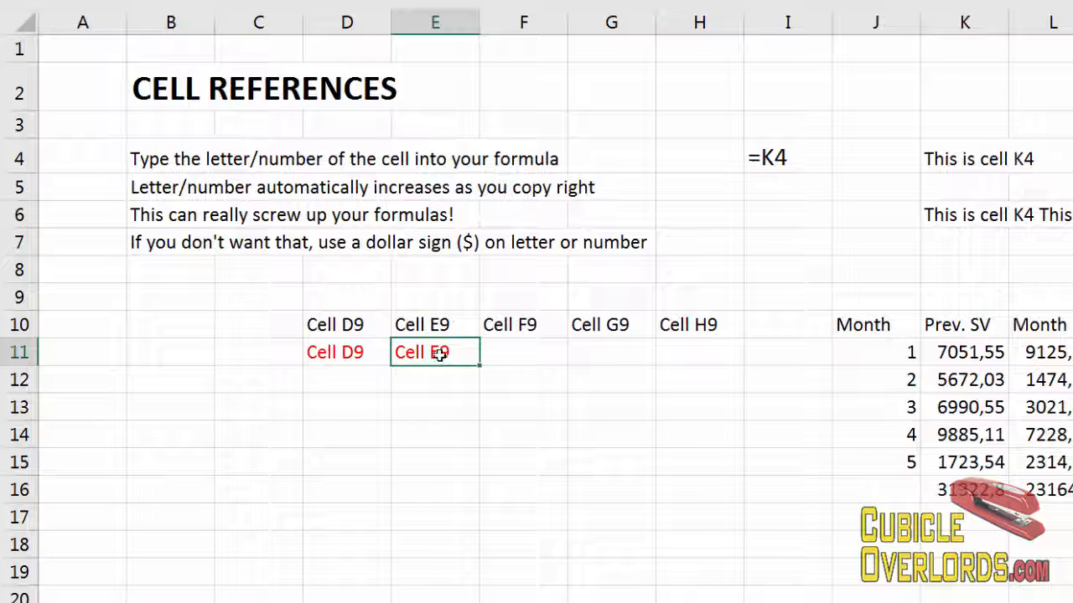
Copy E11's formula into G11.
key(ctrl+c)
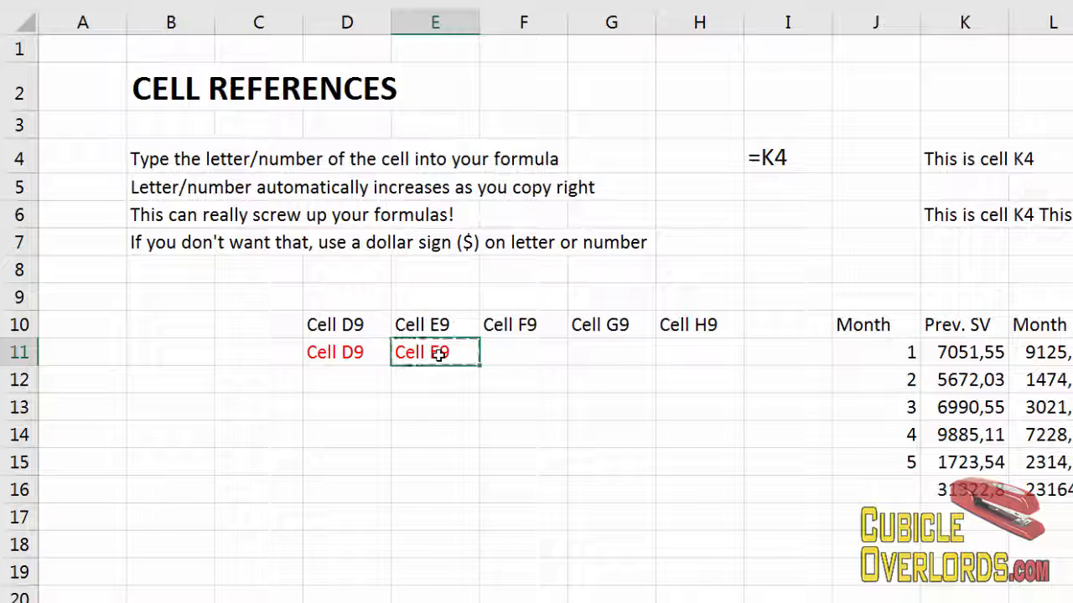
click(616, 347)
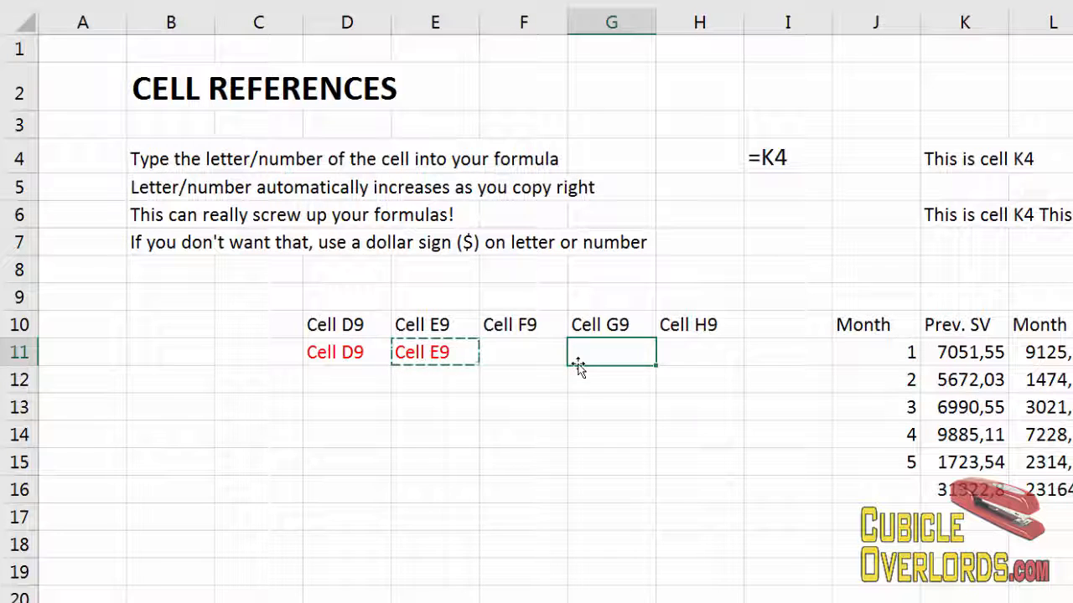
key(ctrl+v)
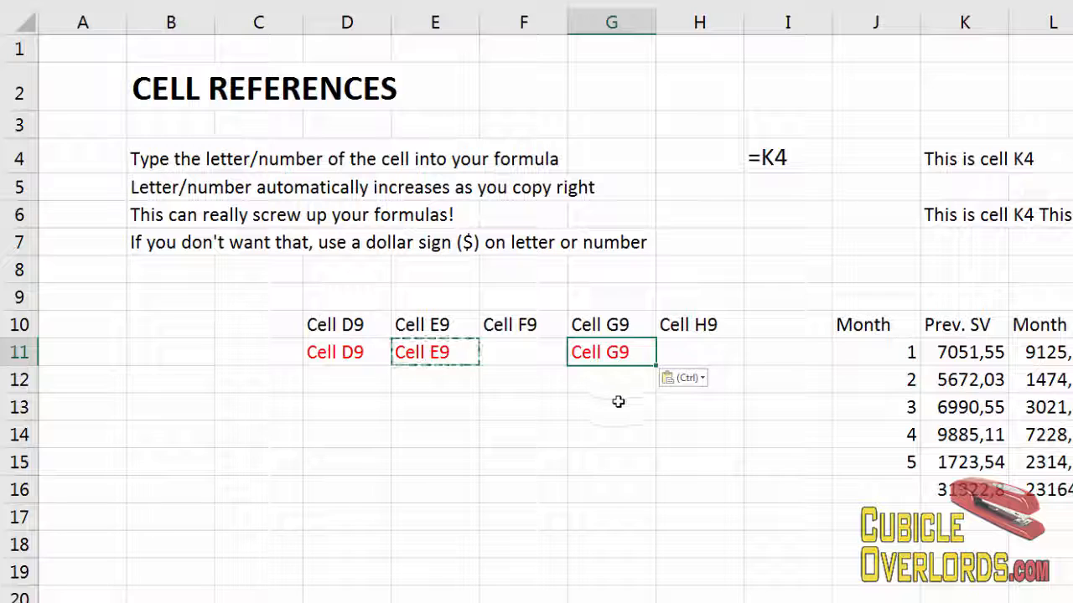
Copy G11's formula into F11 and H11 to complete the row.
click(513, 358)
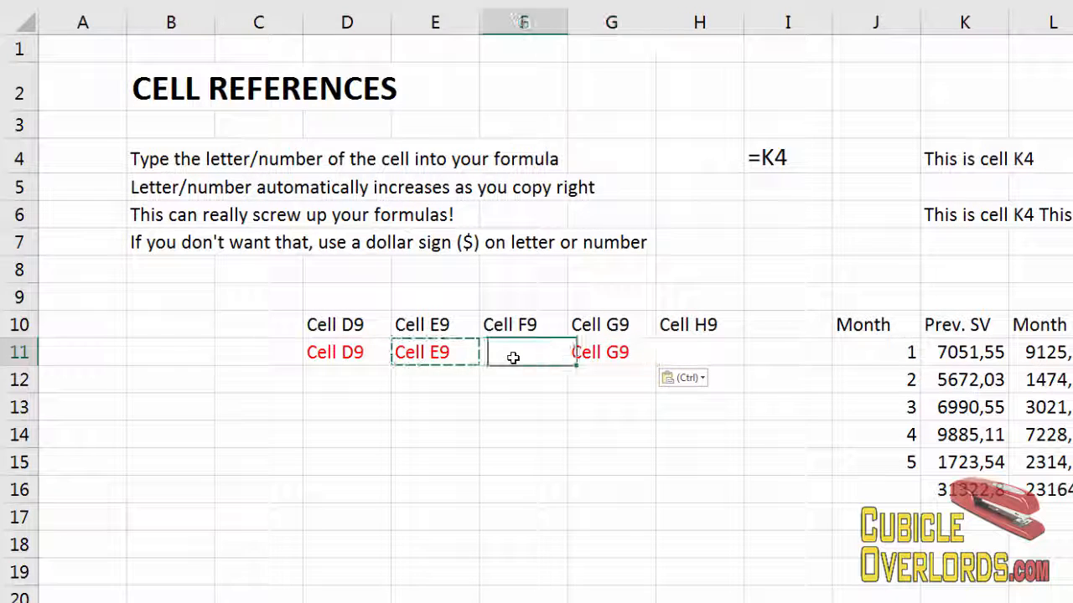
click(600, 358)
click(441, 358)
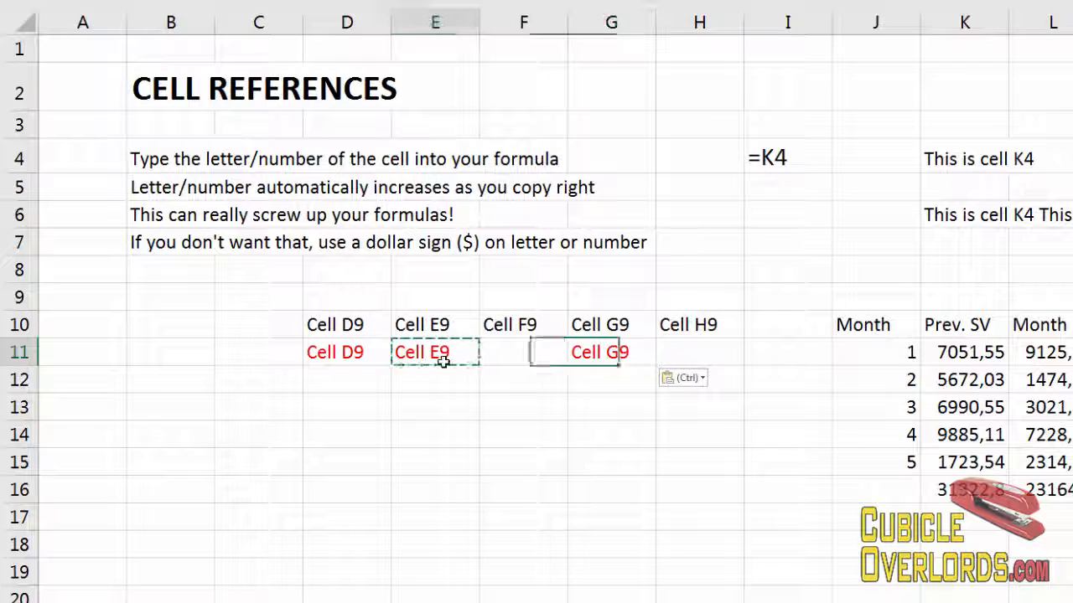
click(600, 358)
key(ctrl+c)
click(544, 352)
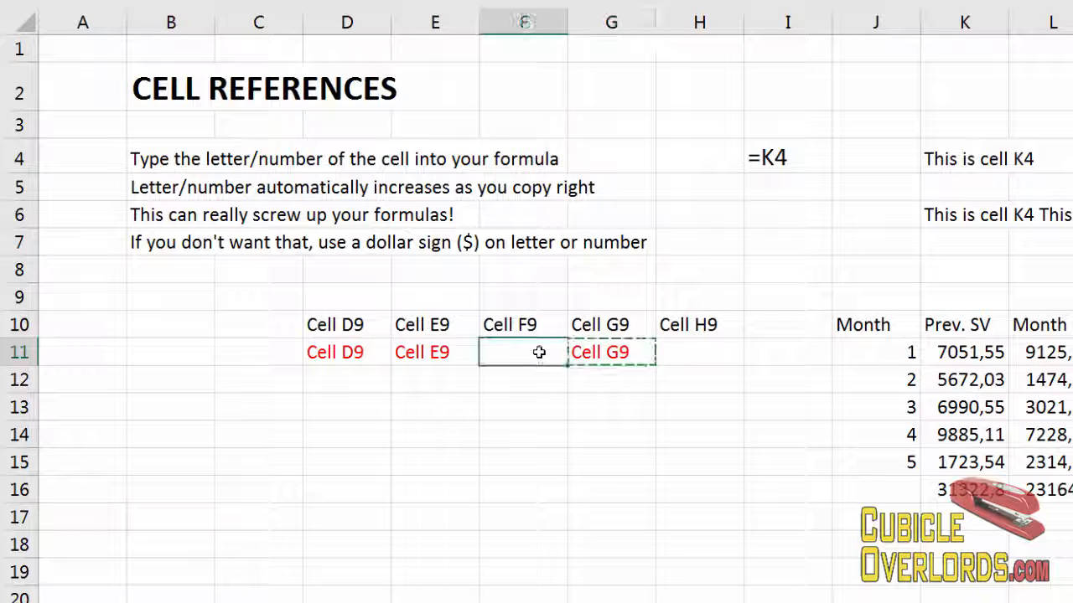
key(ctrl+v)
click(611, 357)
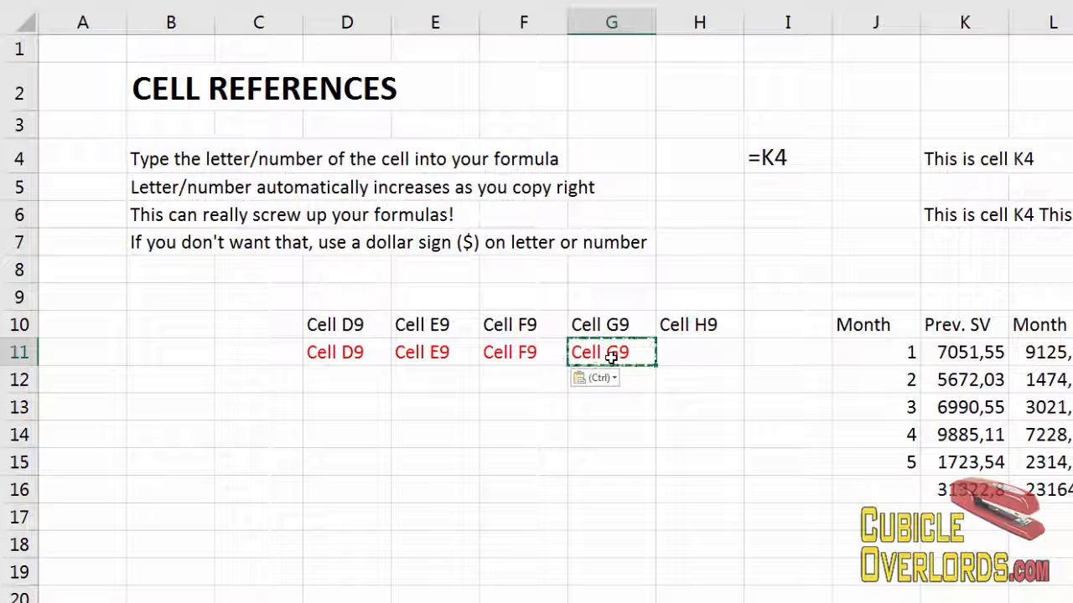
click(687, 353)
key(ctrl+v)
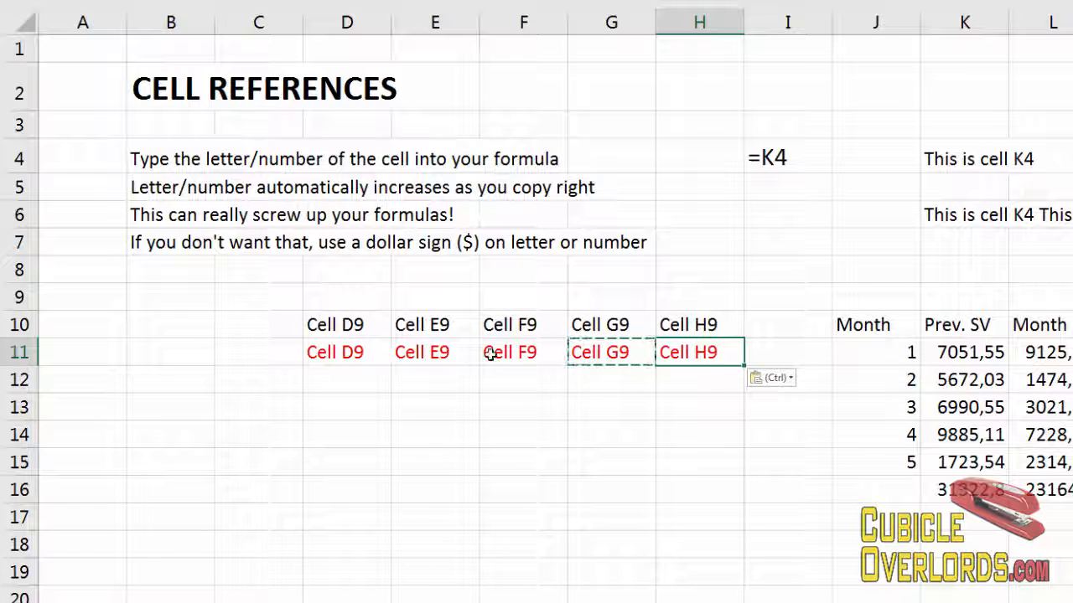
Compare the row 10 header cells with the copied formulas in row 11.
click(407, 325)
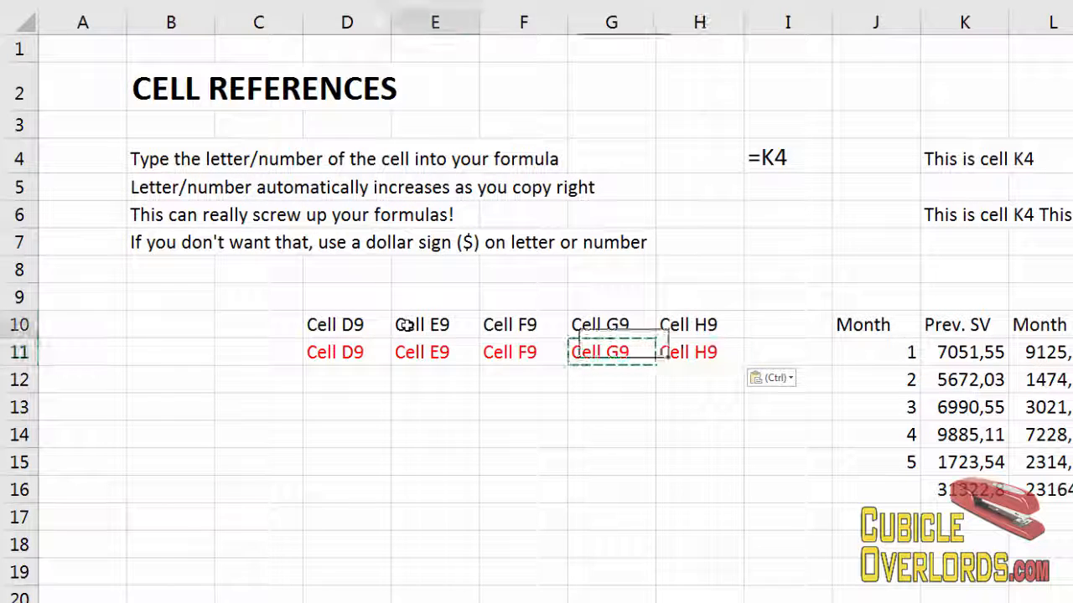
click(357, 323)
click(438, 324)
click(522, 326)
click(586, 327)
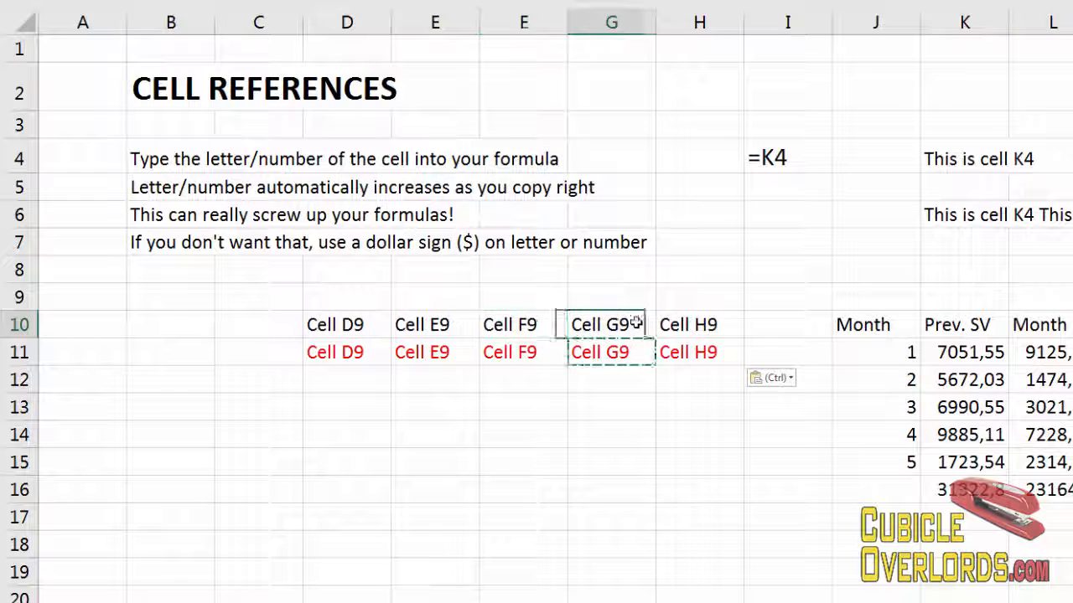
click(675, 326)
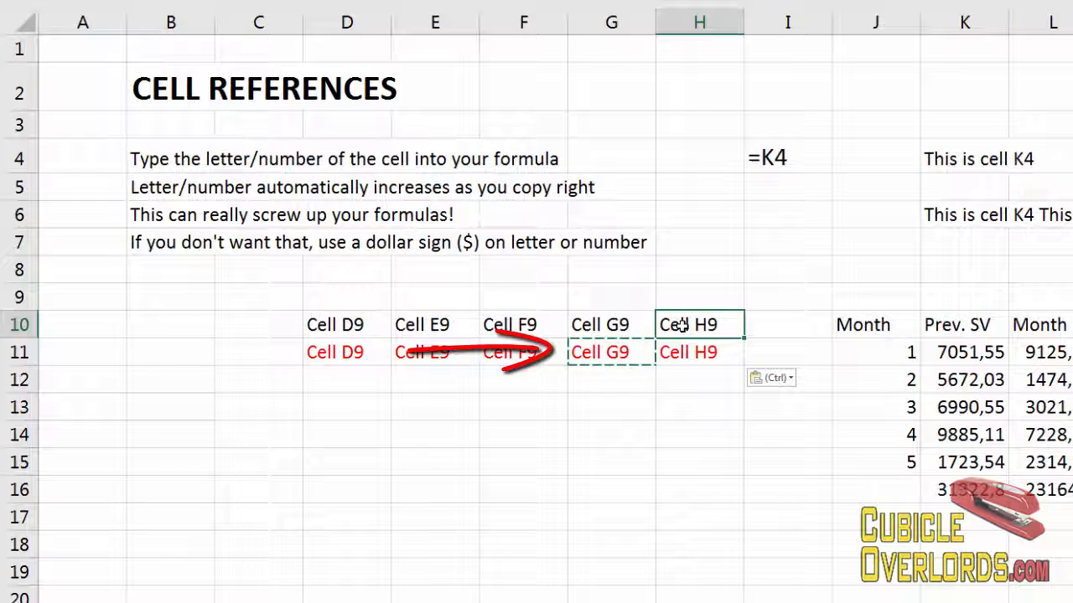
click(332, 399)
Enter the numbers 1 to 5 down cells C12 through C16.
click(346, 352)
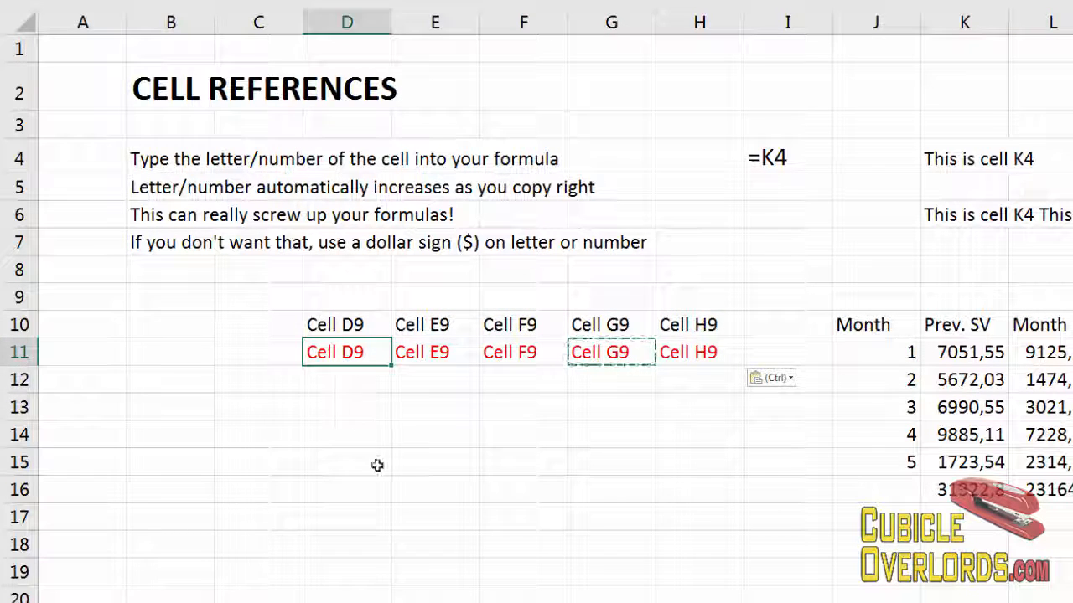
key(ctrl+c)
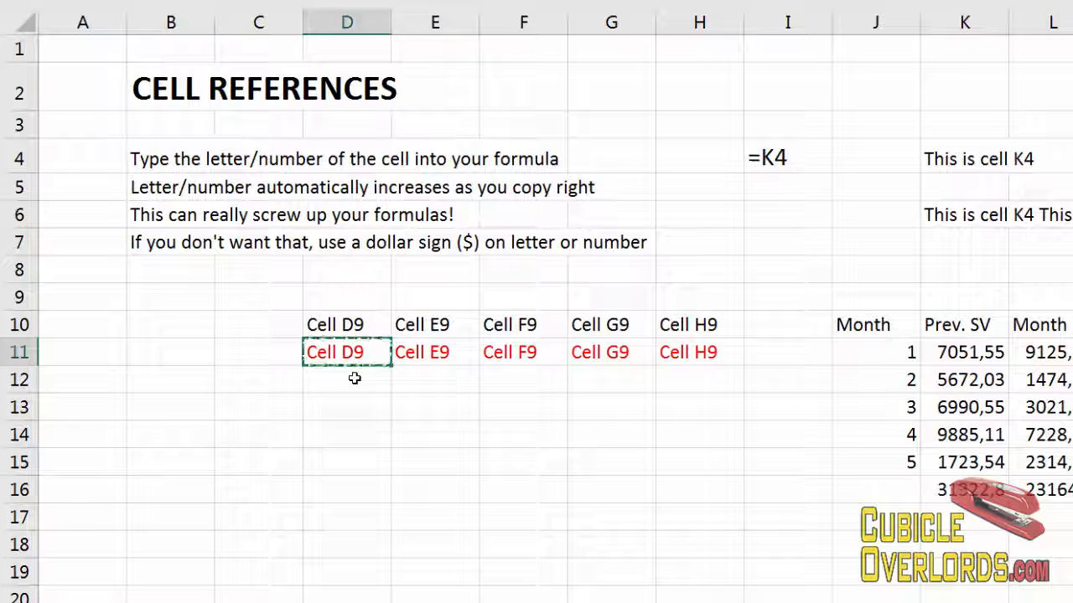
click(354, 378)
click(276, 384)
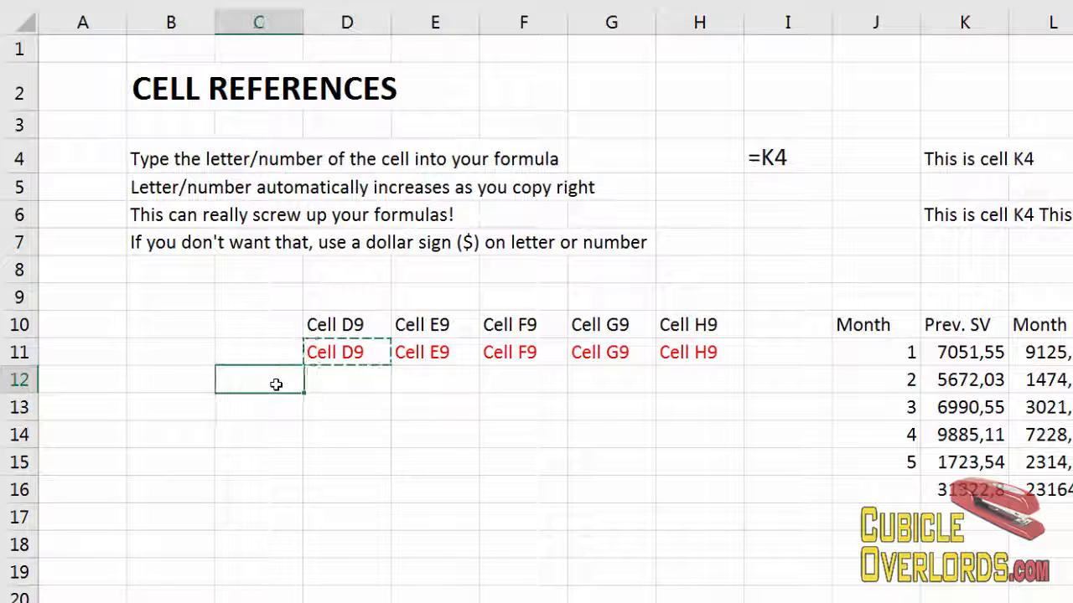
text(1)
key(Return)
text(2)
key(Return)
text(3)
key(ctrl+Return)
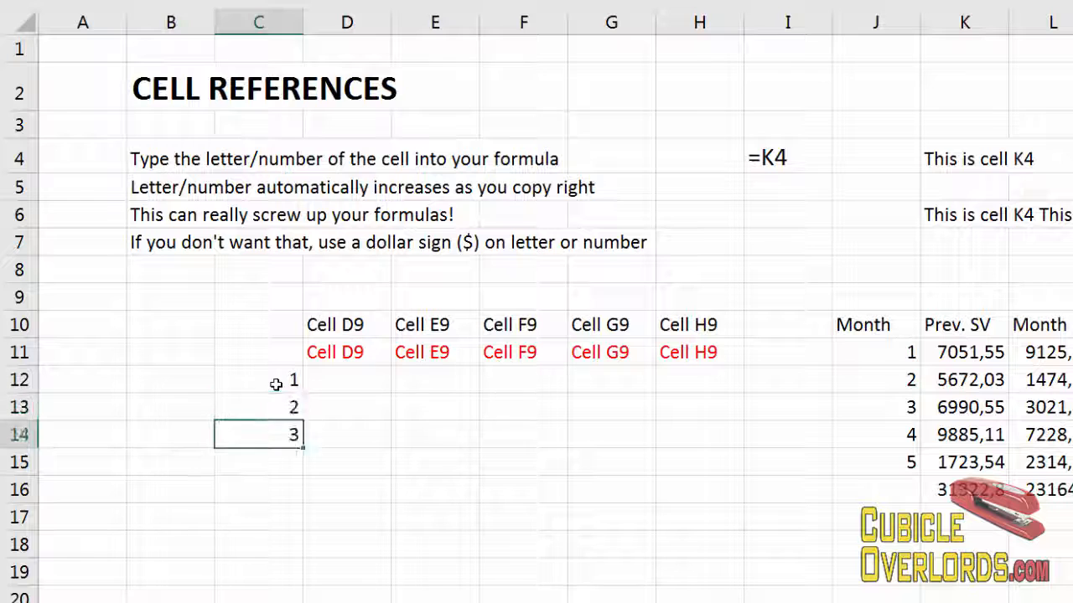
text(4)
key(Return)
text(5)
Enter a formula in D12 referencing C12 and open it to check the reference.
key(Up)
key(Up)
key(Up)
key(Up)
key(Right)
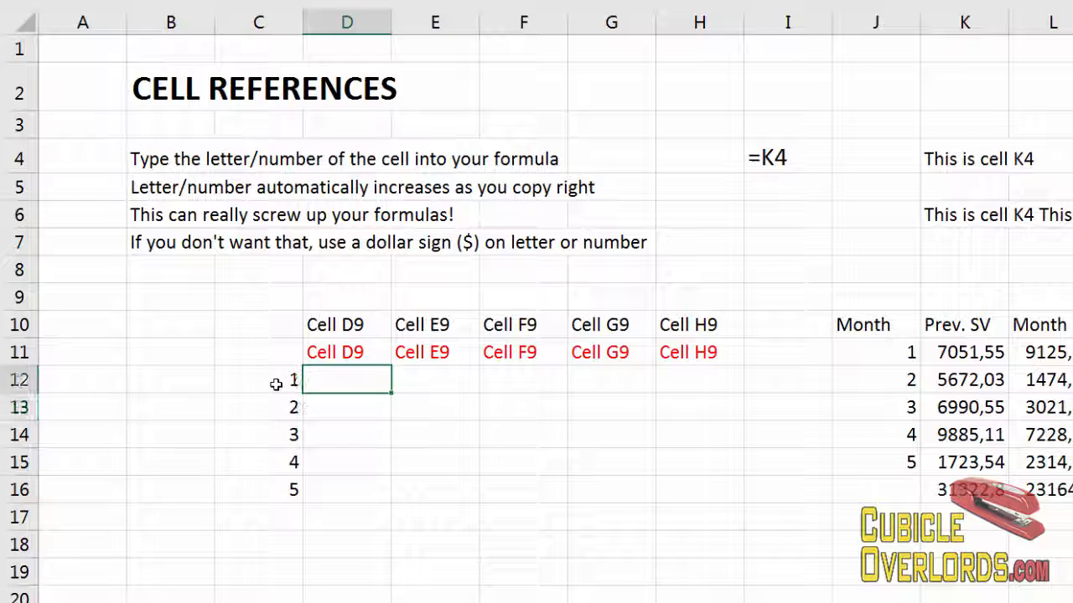
text(=)
key(Left)
key(Return)
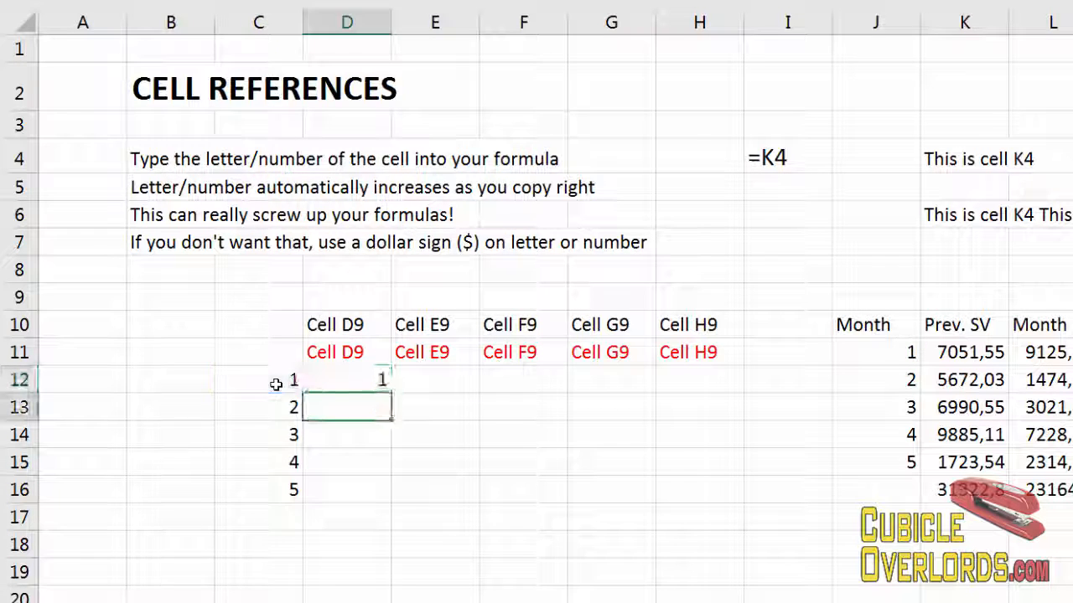
key(Up)
key(F2)
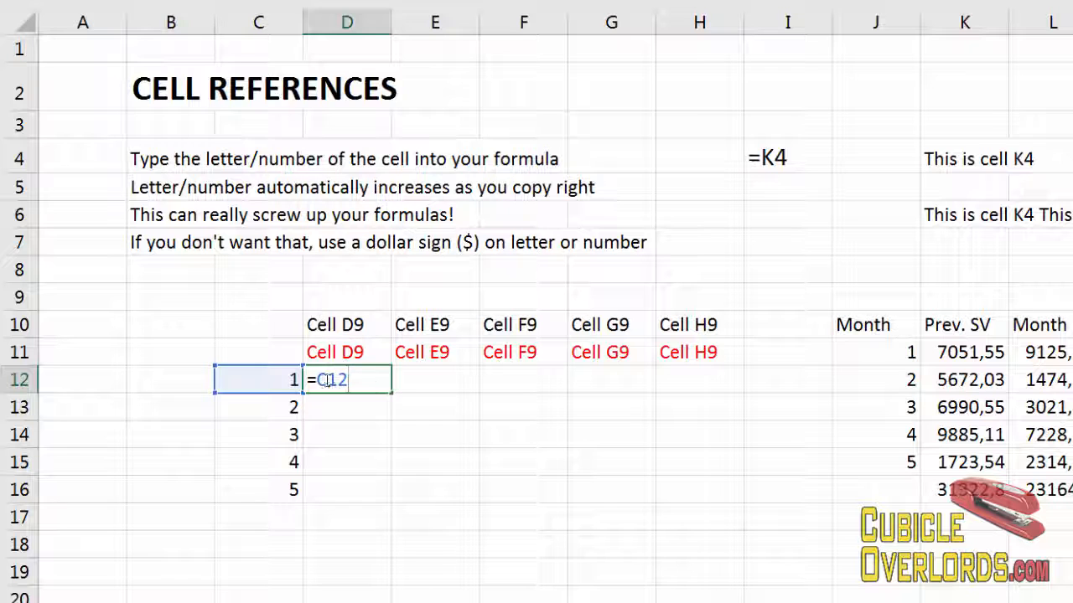
key(Escape)
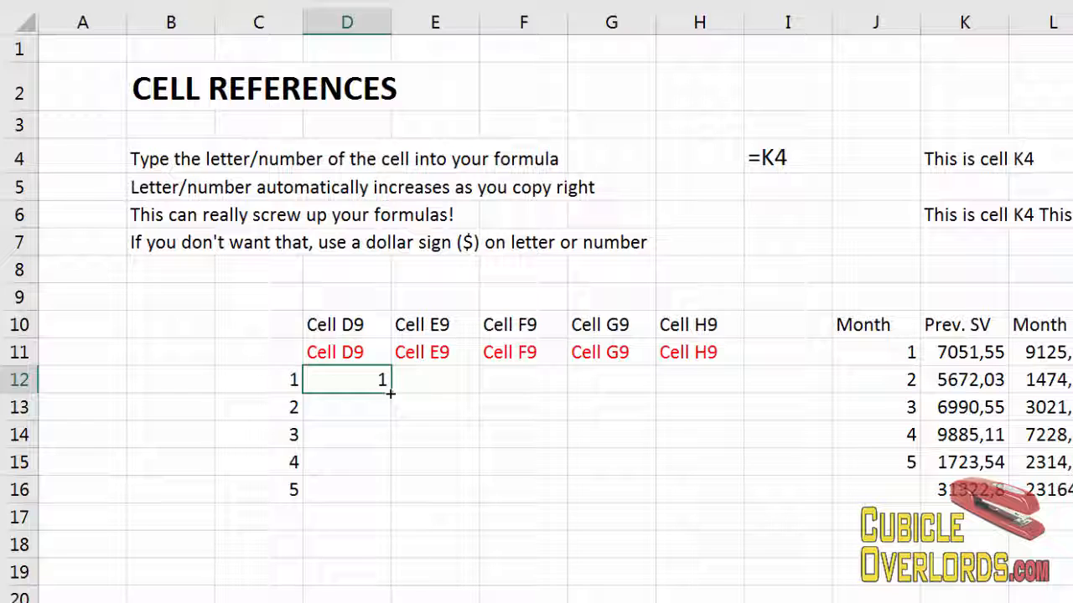
Fill D12's formula down through D16 and open D12's formula to check it.
drag(389, 393, 383, 498)
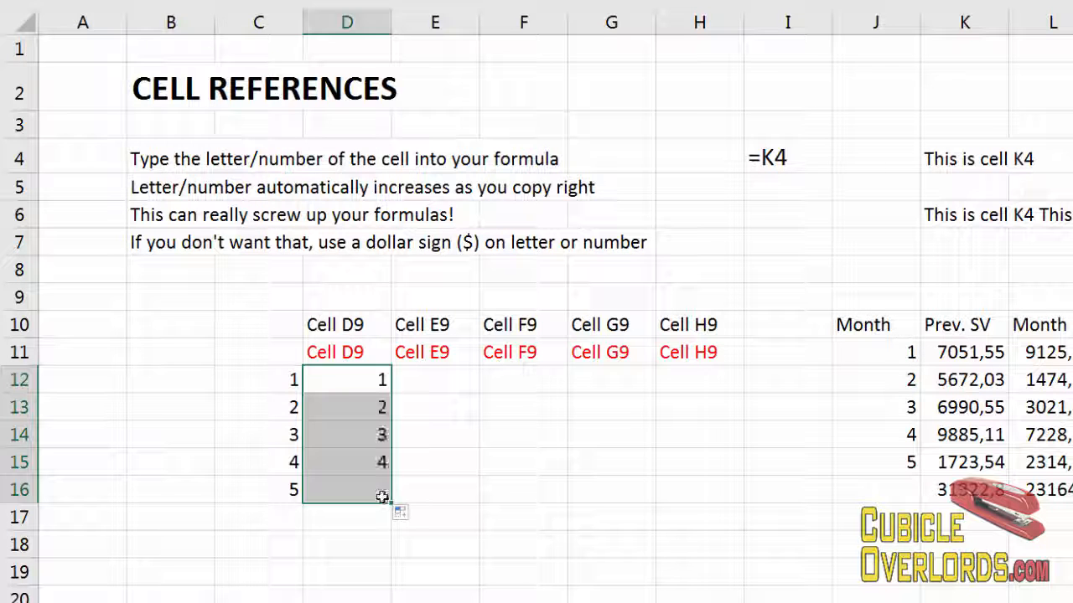
click(356, 383)
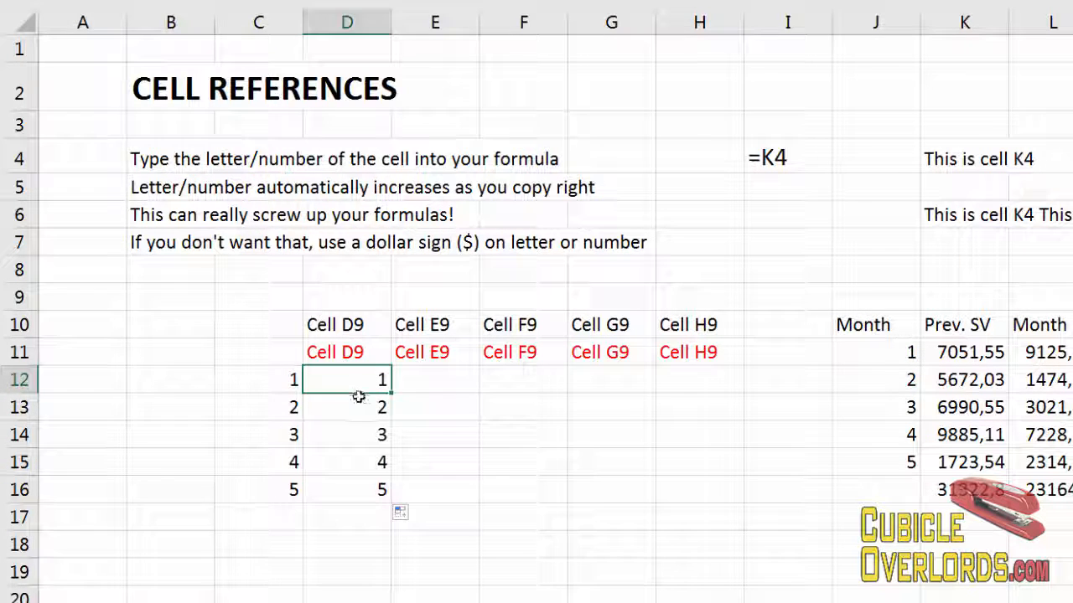
key(F2)
key(Escape)
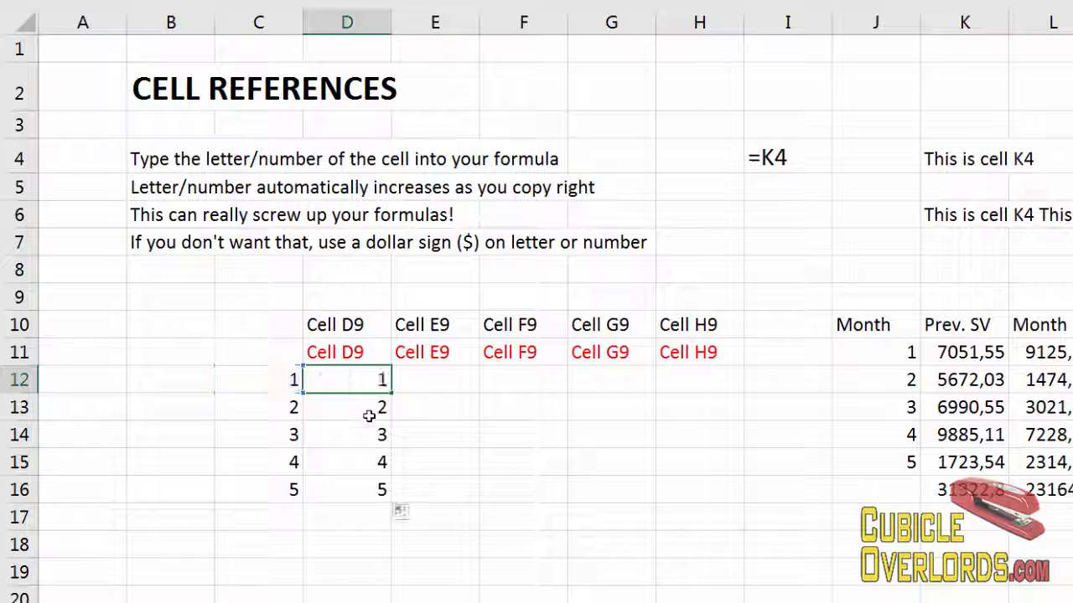
Open the formulas in D13, D14 and D15 to examine their references.
click(367, 407)
key(F2)
key(Escape)
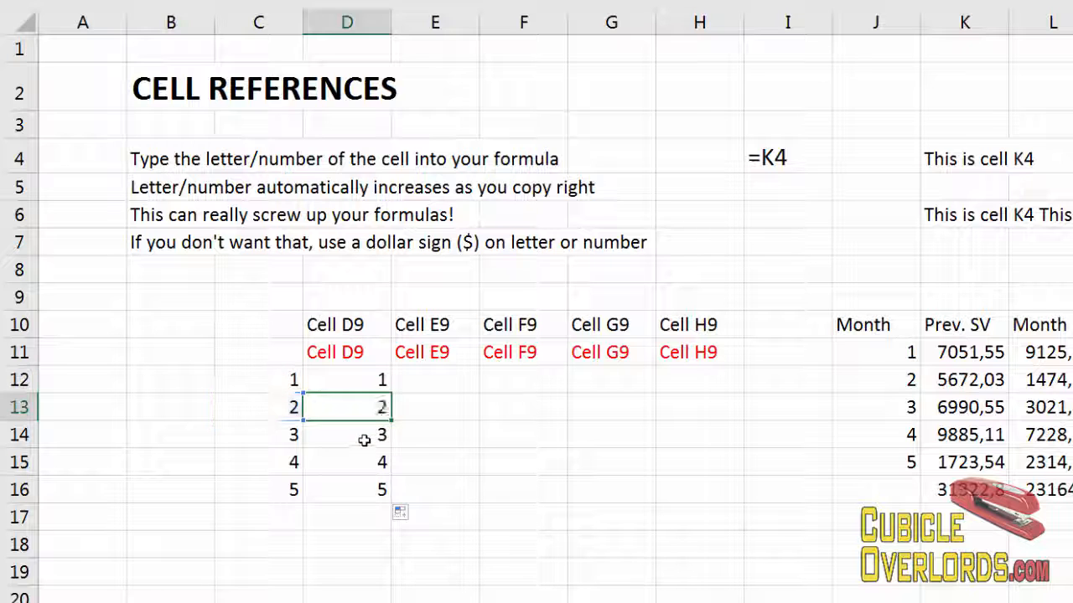
click(359, 436)
key(F2)
key(Escape)
click(361, 463)
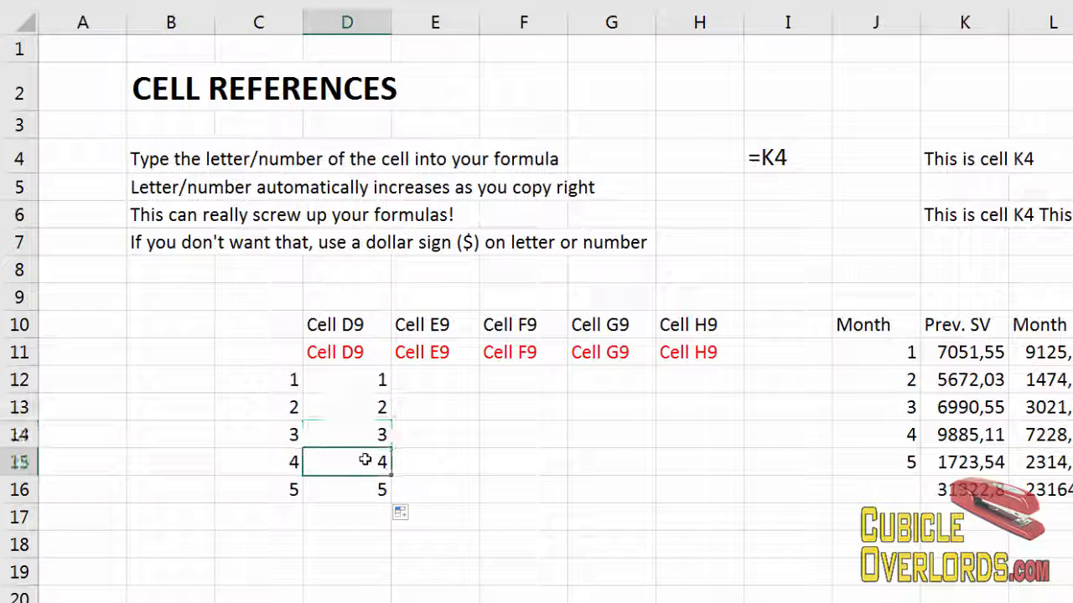
key(F2)
key(Escape)
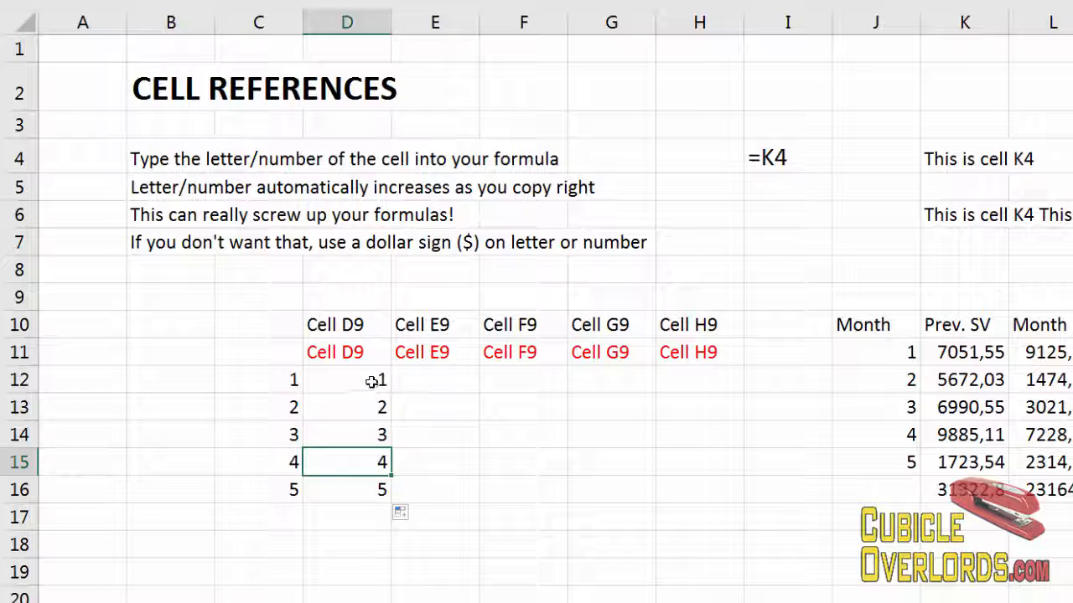
Review the cells D12 and D11 through F11 one by one.
click(371, 378)
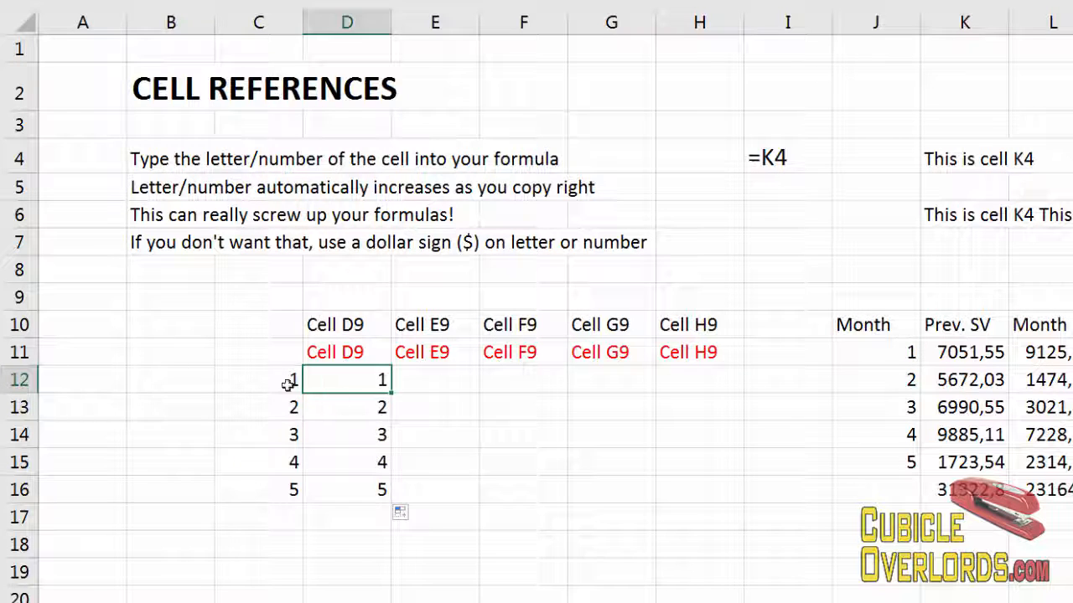
click(364, 355)
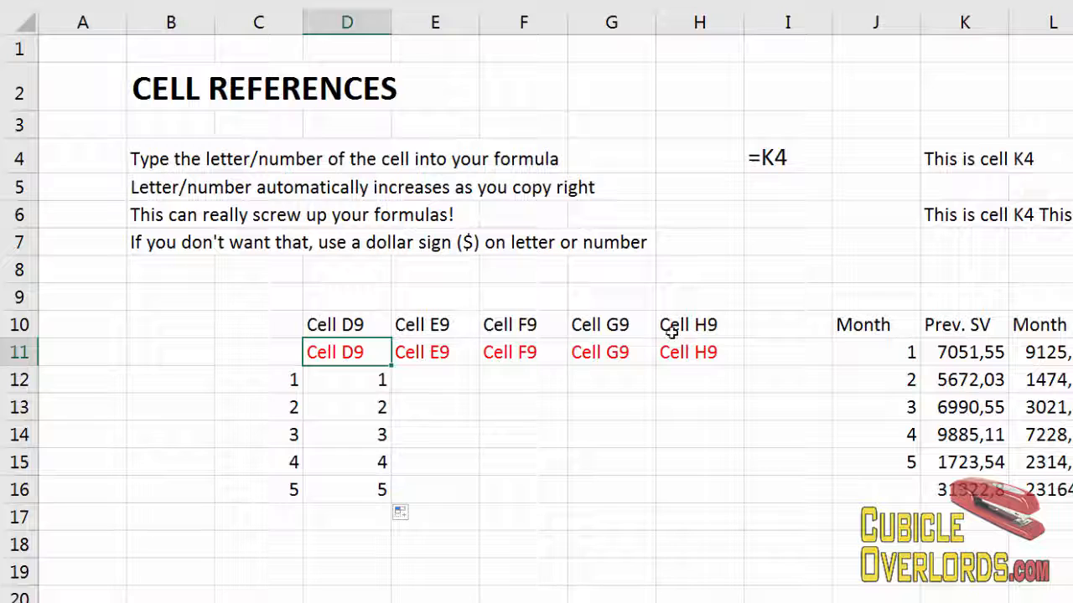
click(423, 352)
click(513, 353)
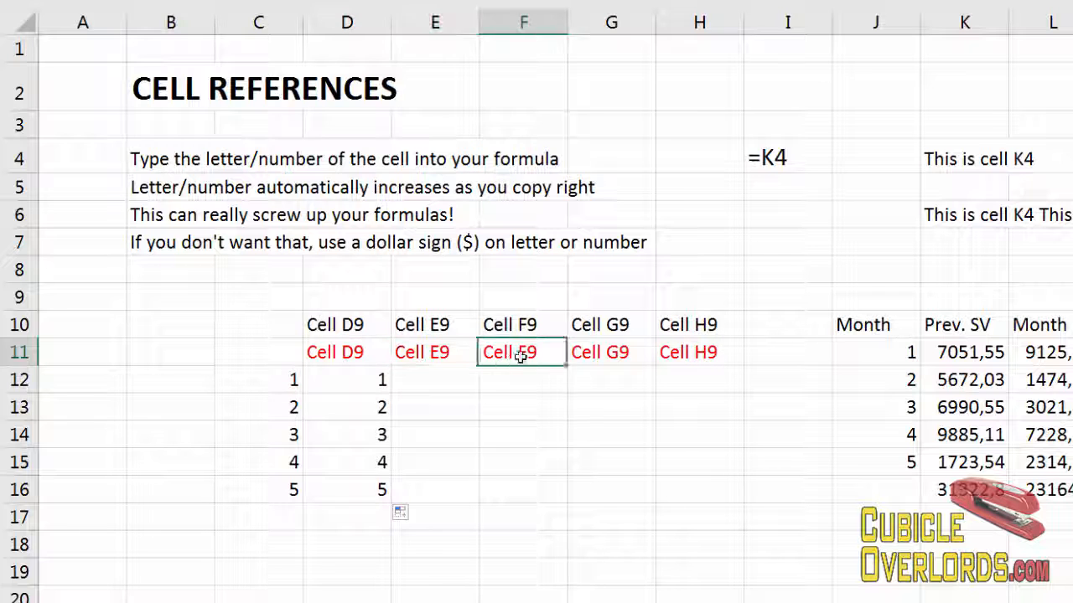
Review the row 11 cells and open M11's formula to examine its references.
click(590, 353)
click(689, 356)
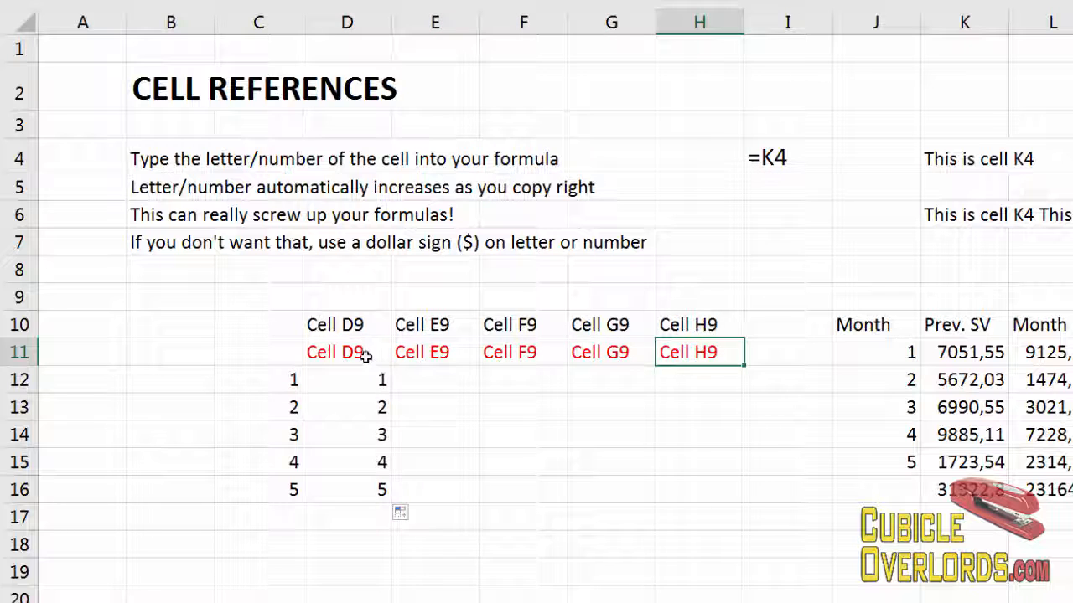
click(366, 356)
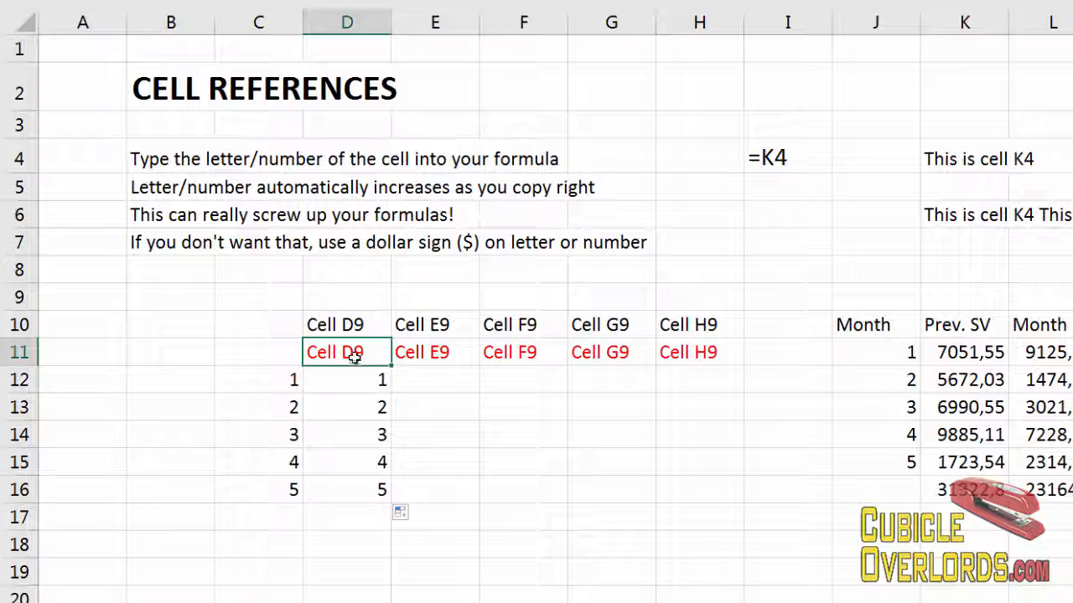
click(440, 359)
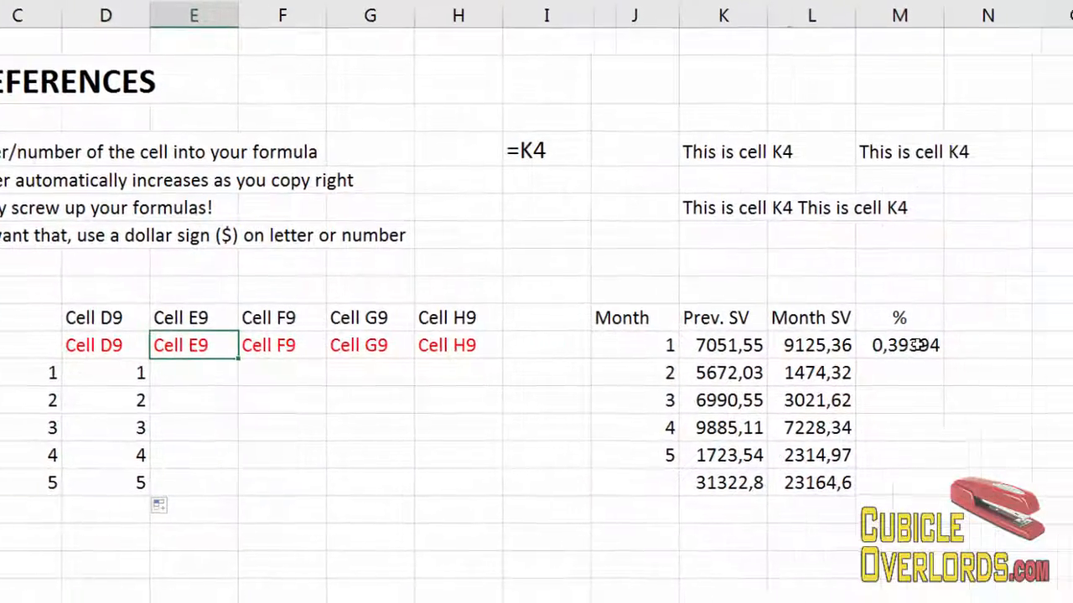
click(919, 347)
key(F2)
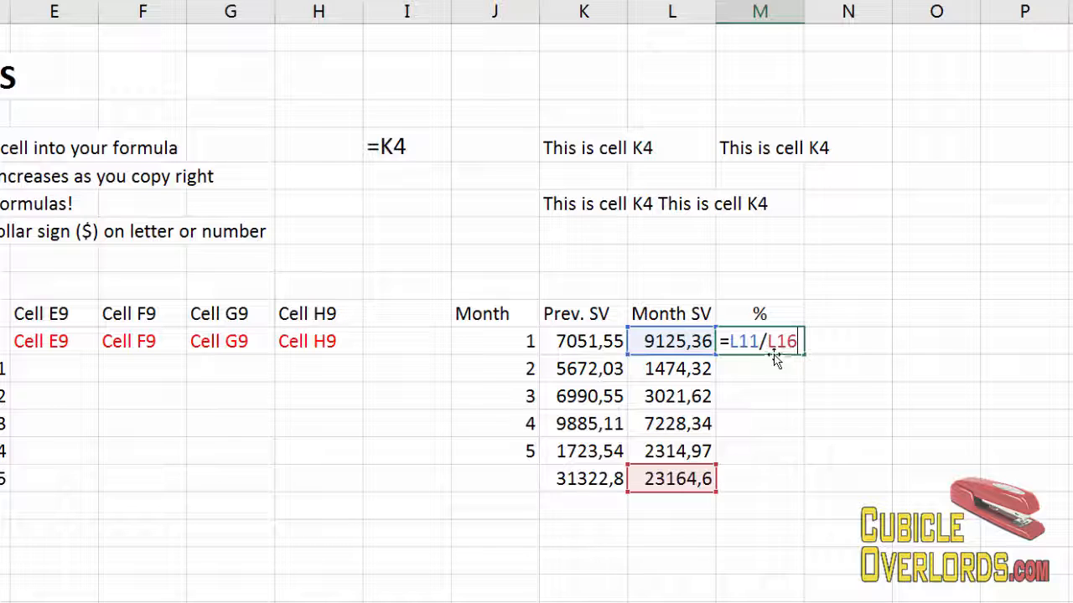
key(Escape)
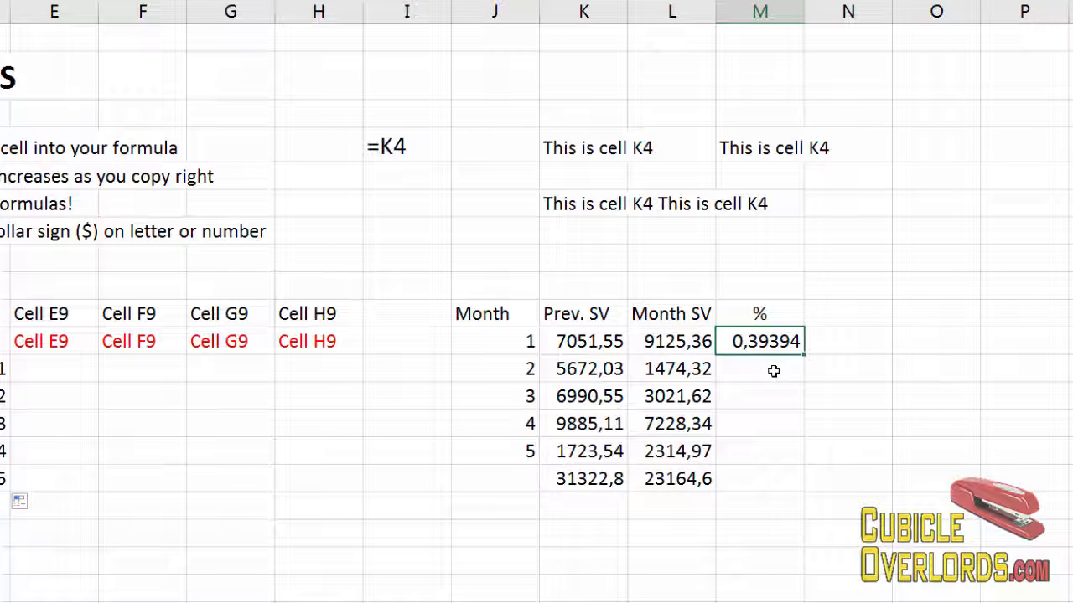
Copy M11's formula and paste it into M12 through M15.
click(695, 478)
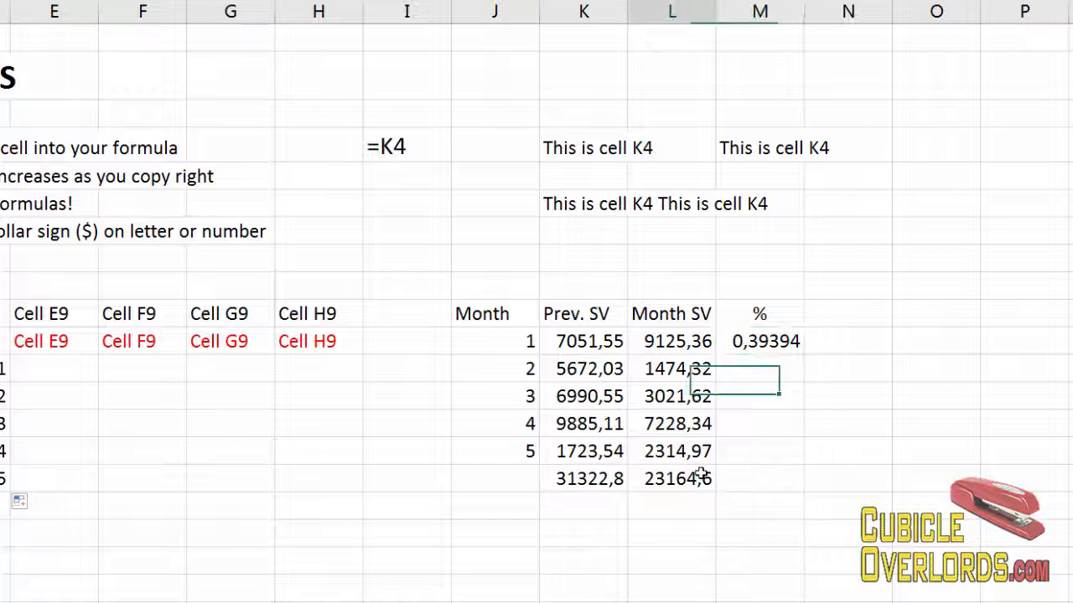
click(788, 340)
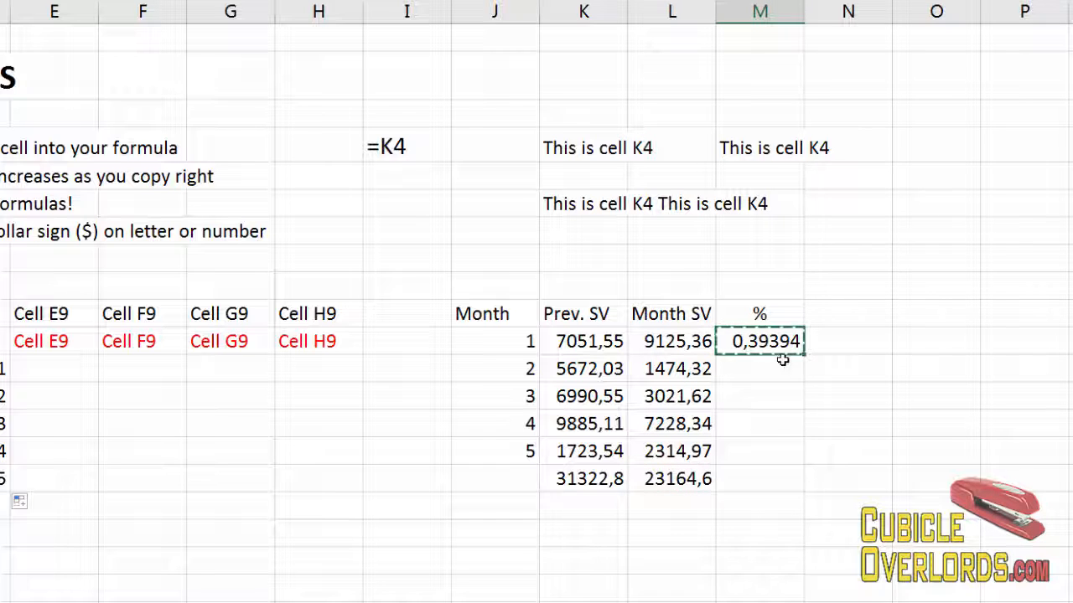
drag(774, 402, 765, 455)
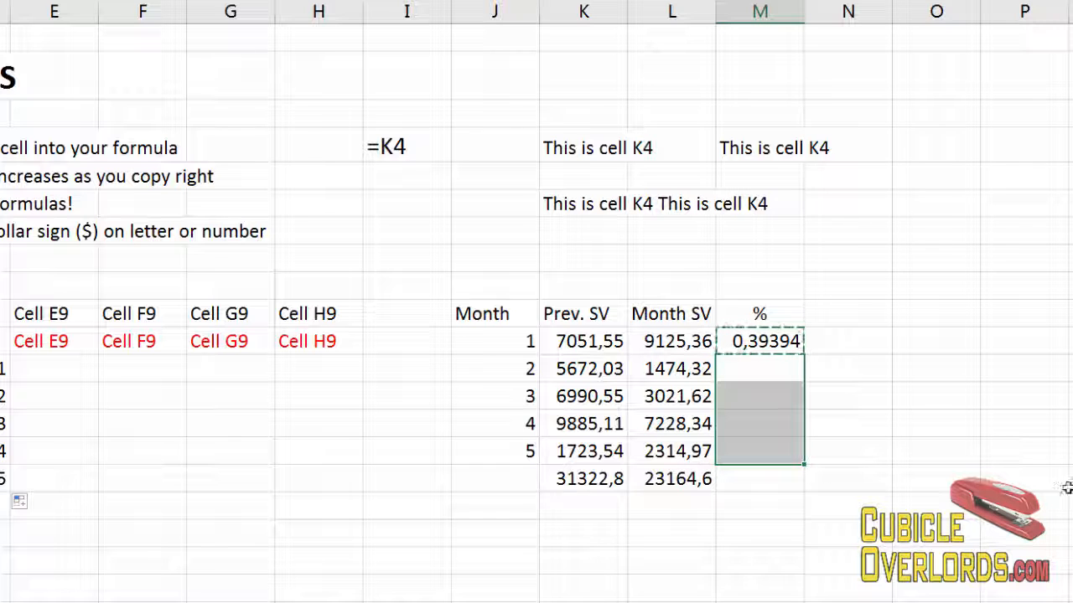
key(ctrl+v)
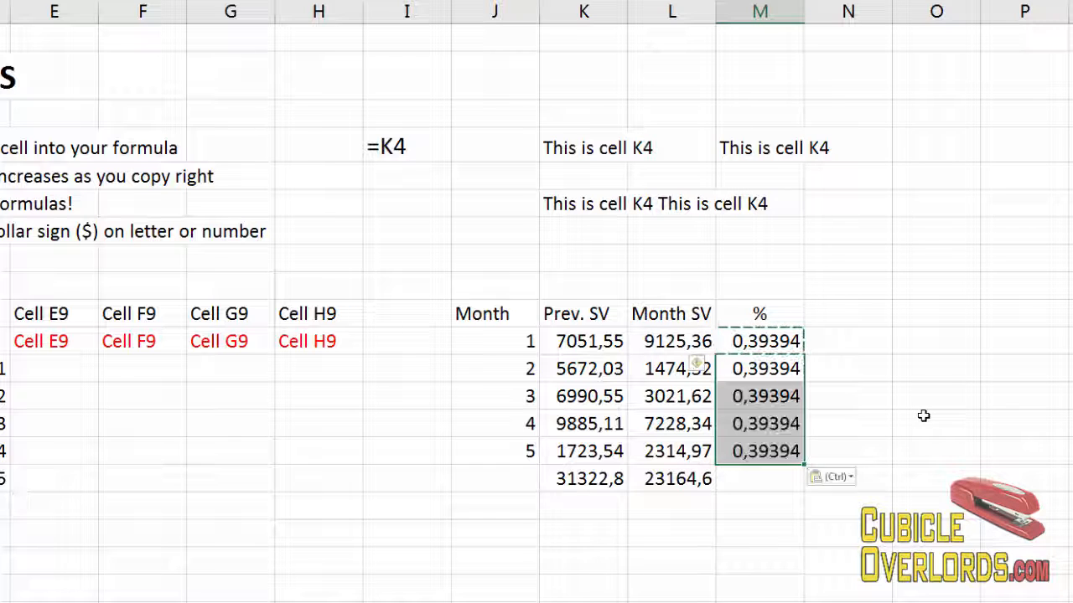
Open M11's formula and highlight its L16 reference to examine it.
click(759, 419)
click(764, 453)
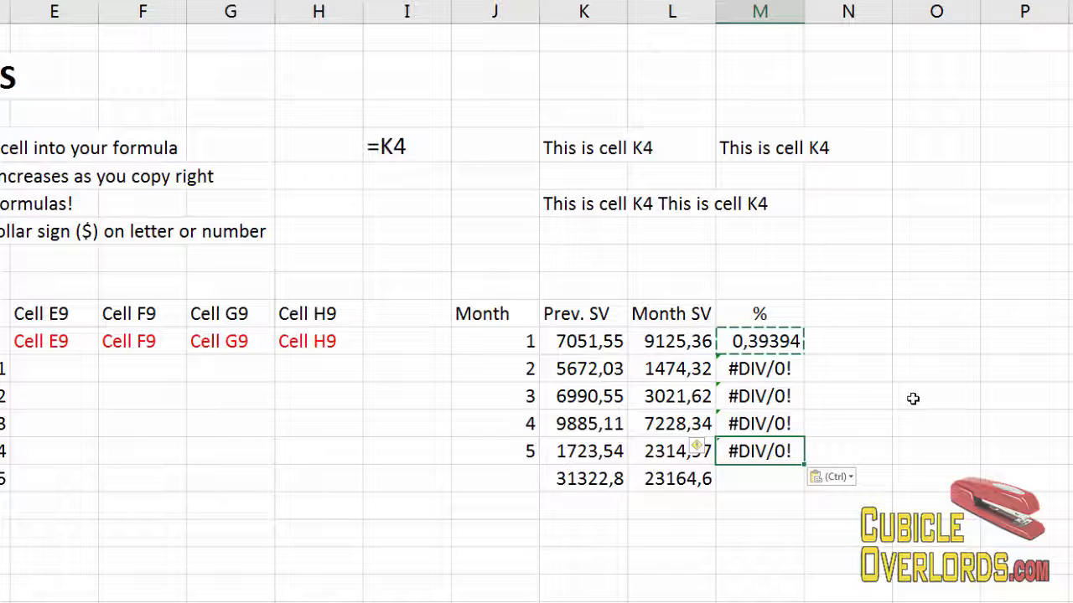
key(Up)
key(Up)
key(Up)
key(Up)
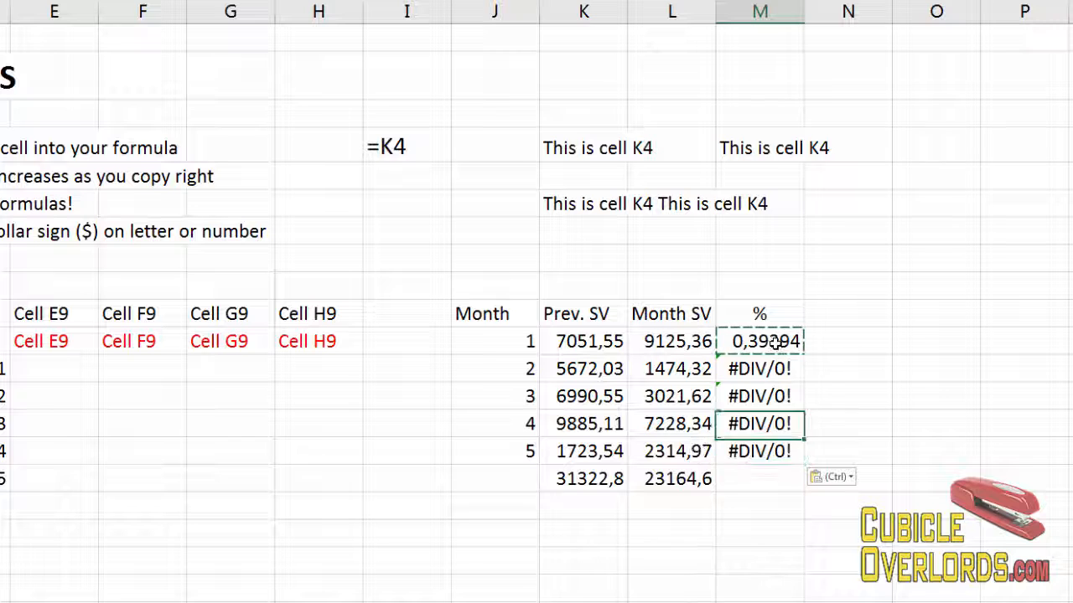
double_click(773, 341)
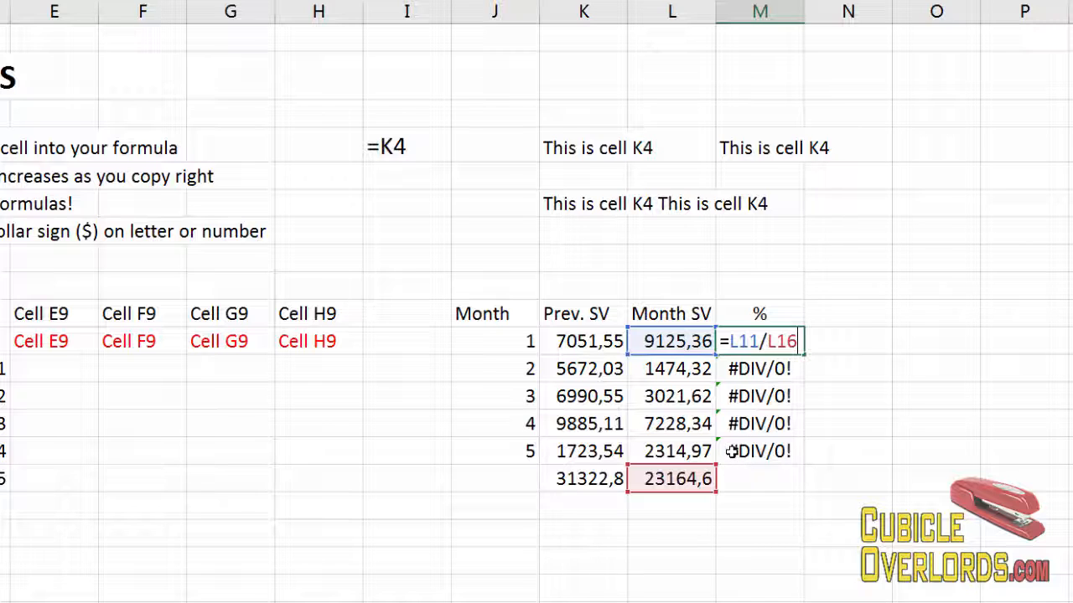
key(ctrl+Return)
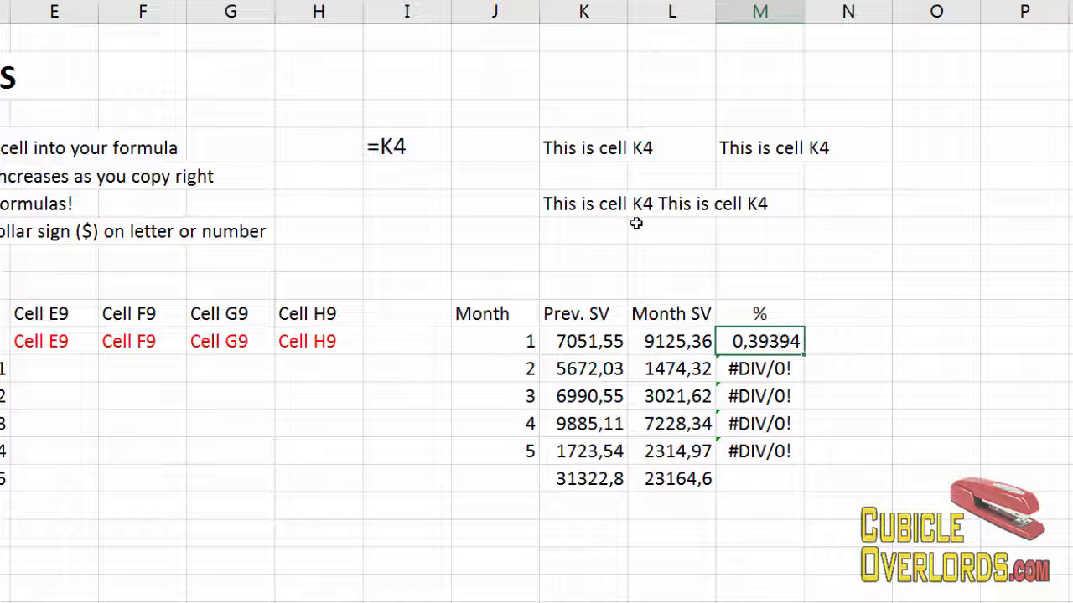
double_click(791, 343)
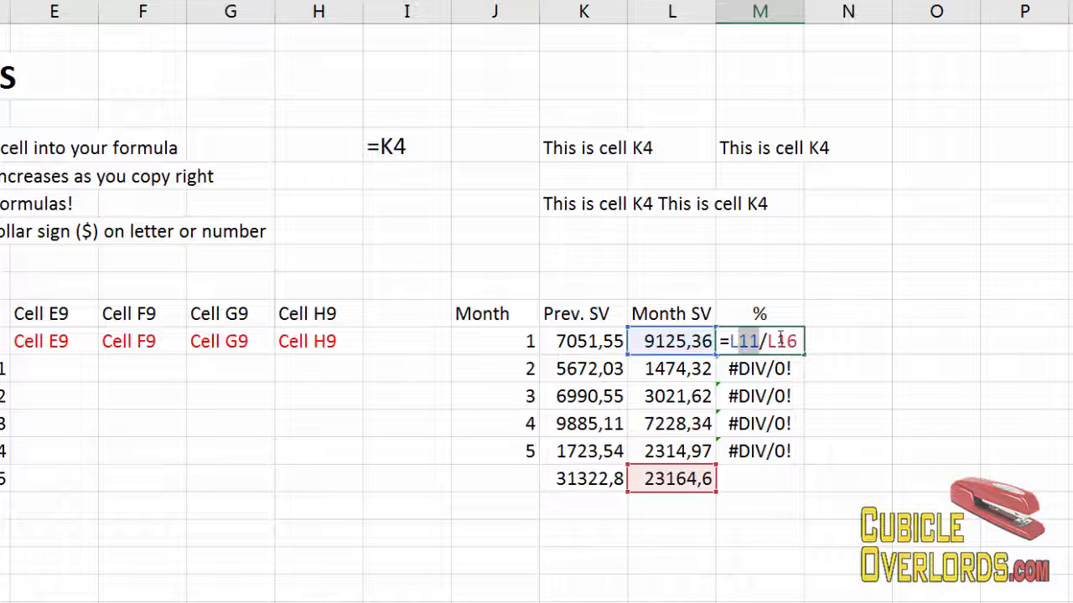
drag(780, 338, 788, 336)
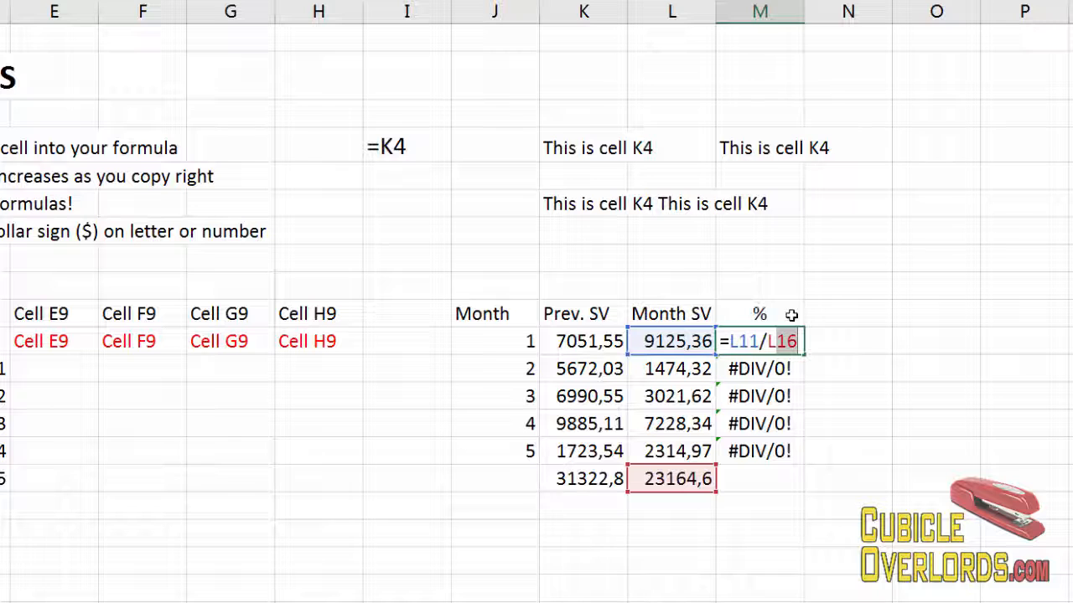
key(Return)
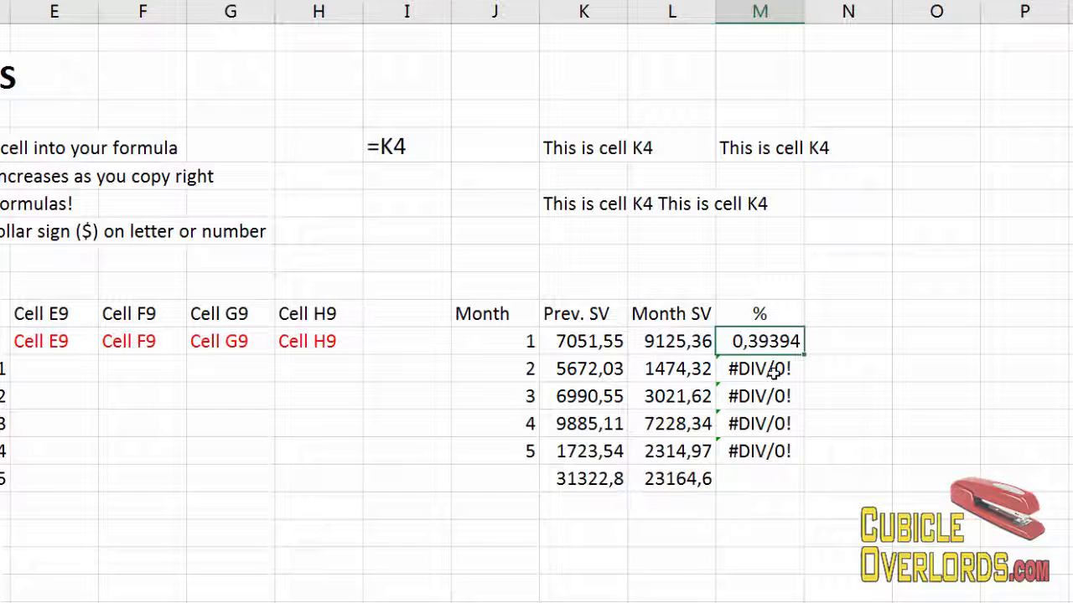
Open the pasted formulas in M12, M13 and M14 to compare their references.
double_click(774, 369)
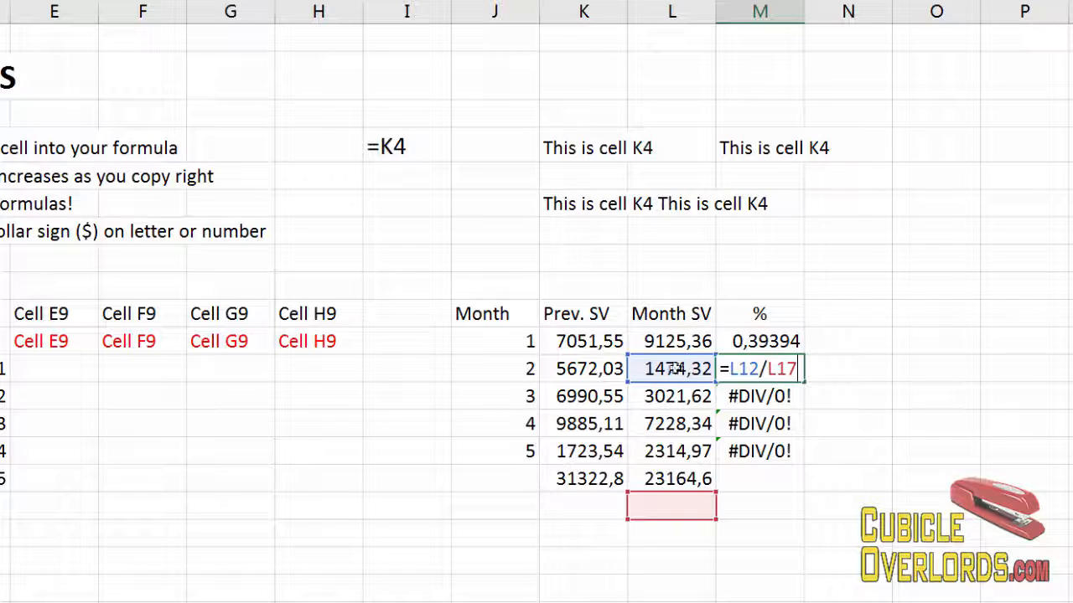
drag(730, 369, 756, 368)
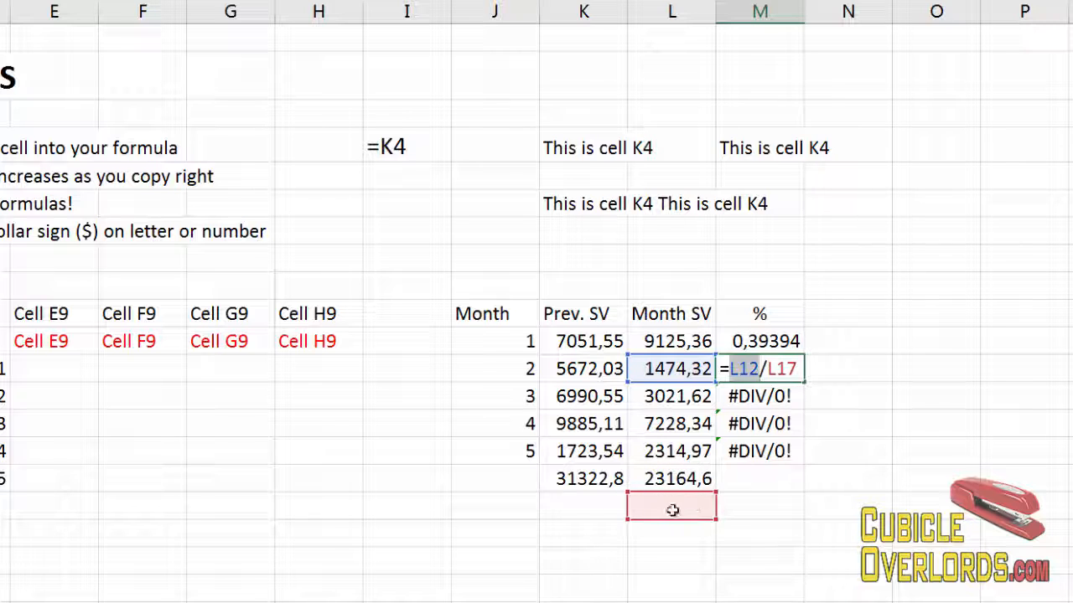
key(Escape)
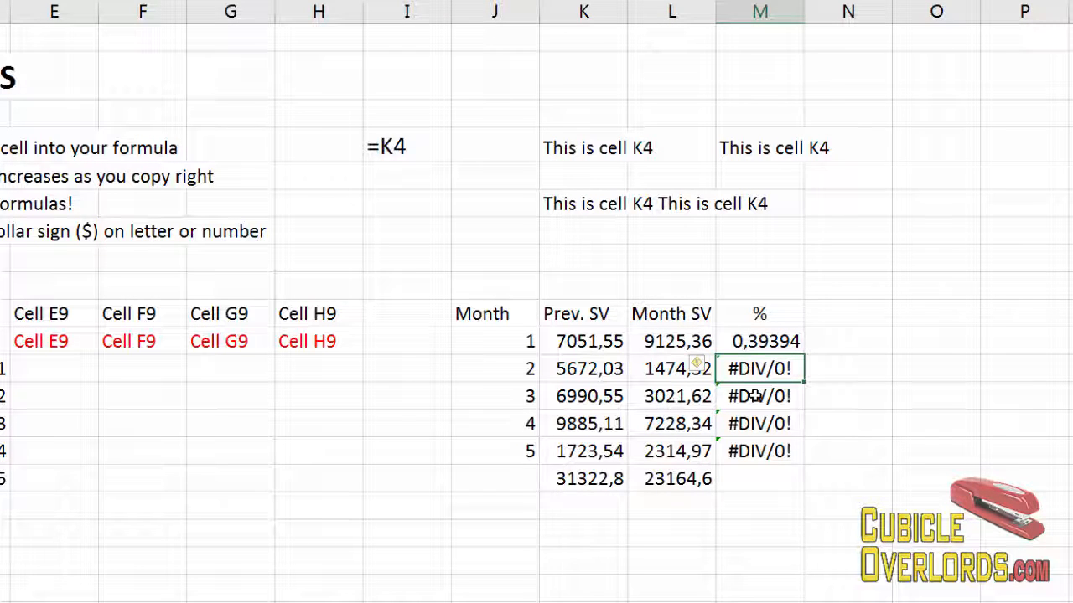
key(Down)
key(F2)
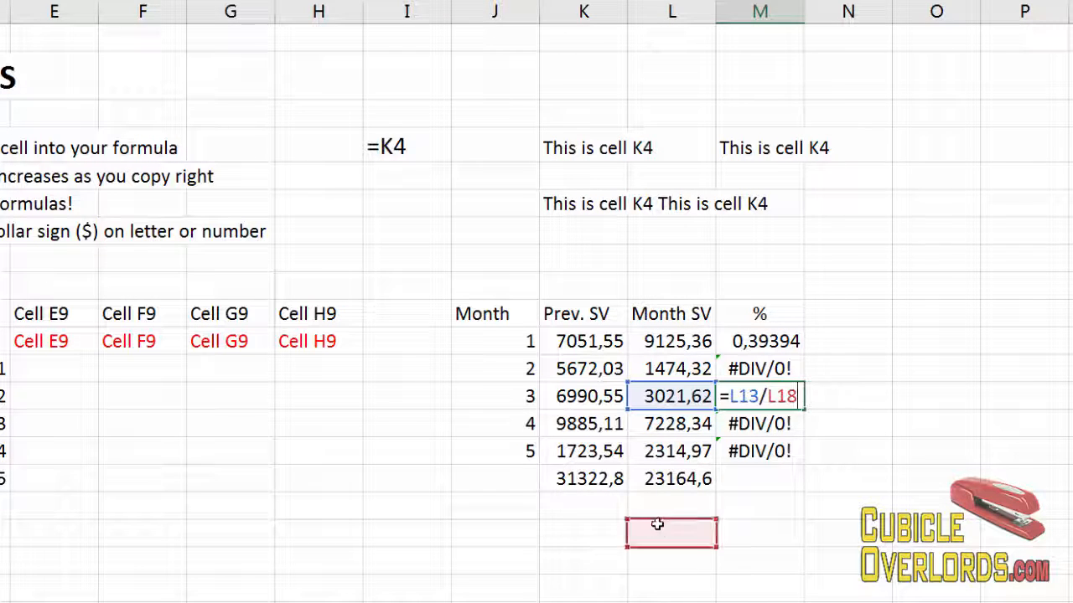
key(Escape)
click(754, 430)
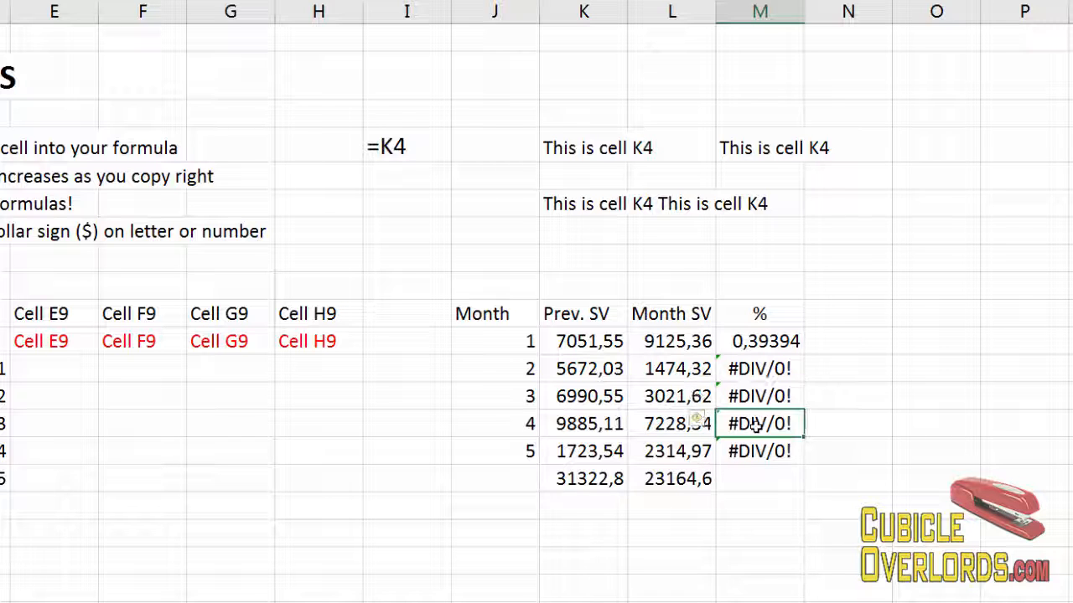
key(F2)
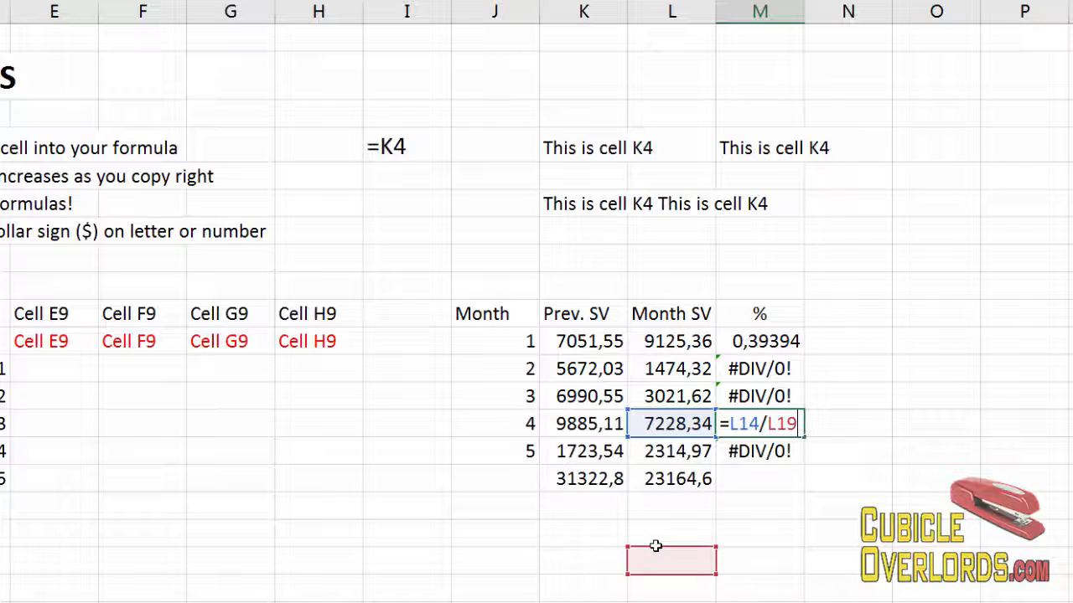
key(Escape)
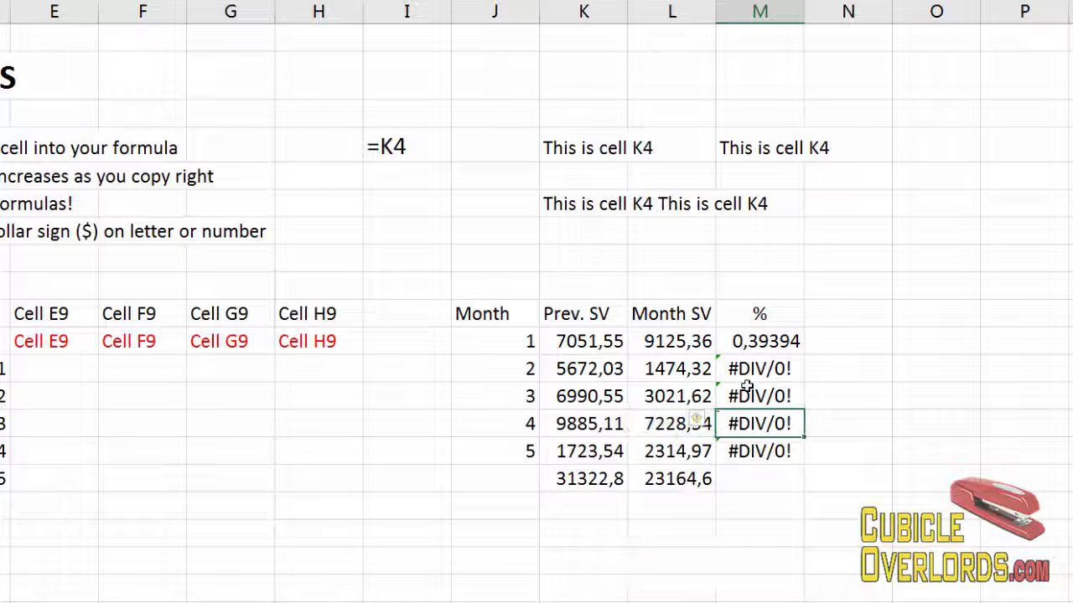
Open the formulas in M11 through M15 one after another to examine their references.
click(750, 339)
key(F2)
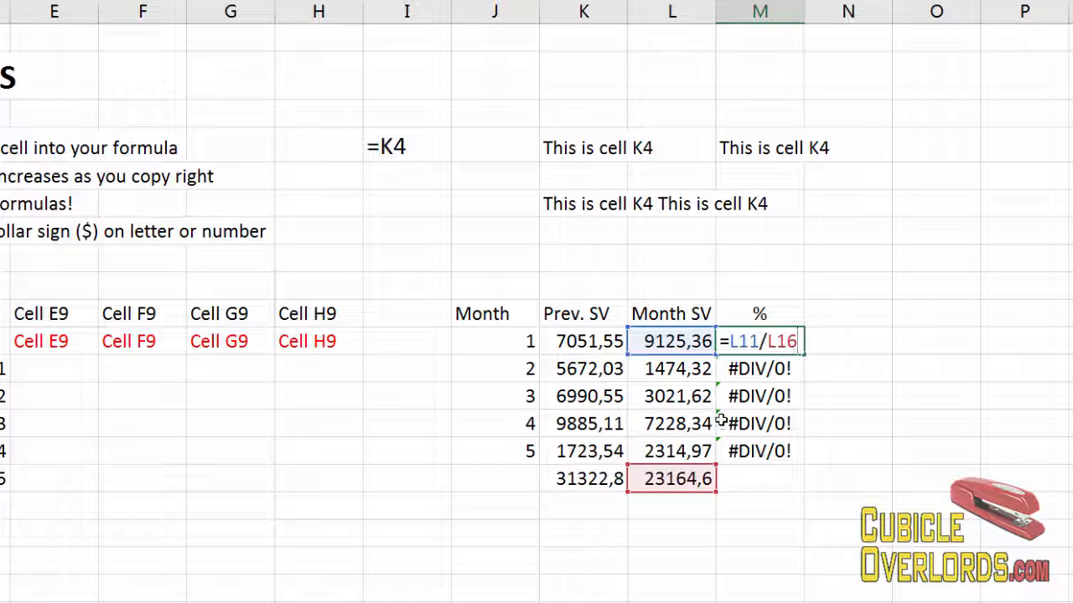
key(Escape)
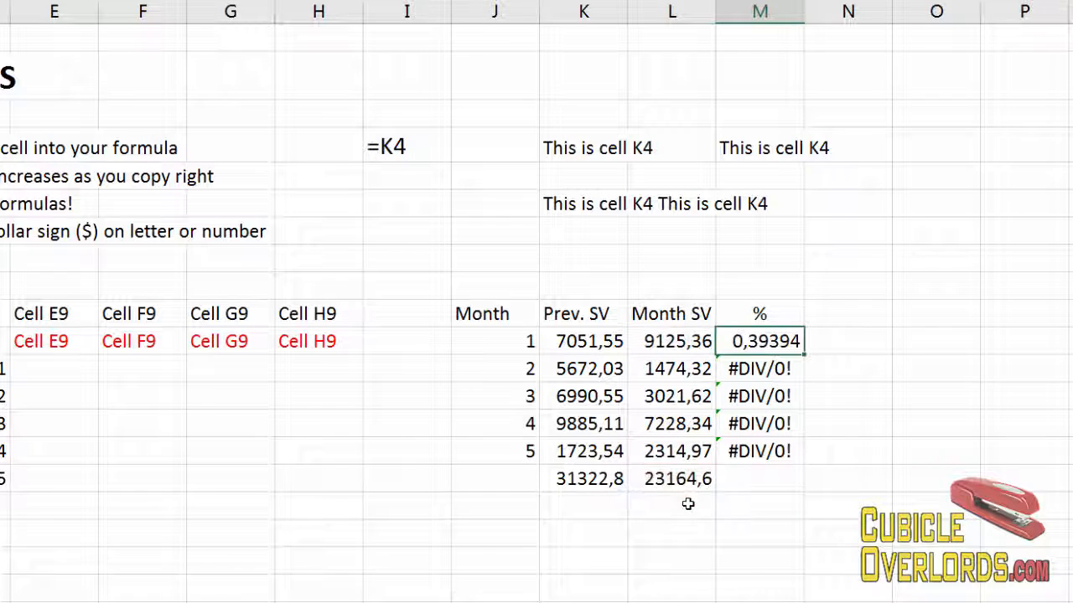
double_click(767, 369)
key(Escape)
click(769, 401)
double_click(767, 407)
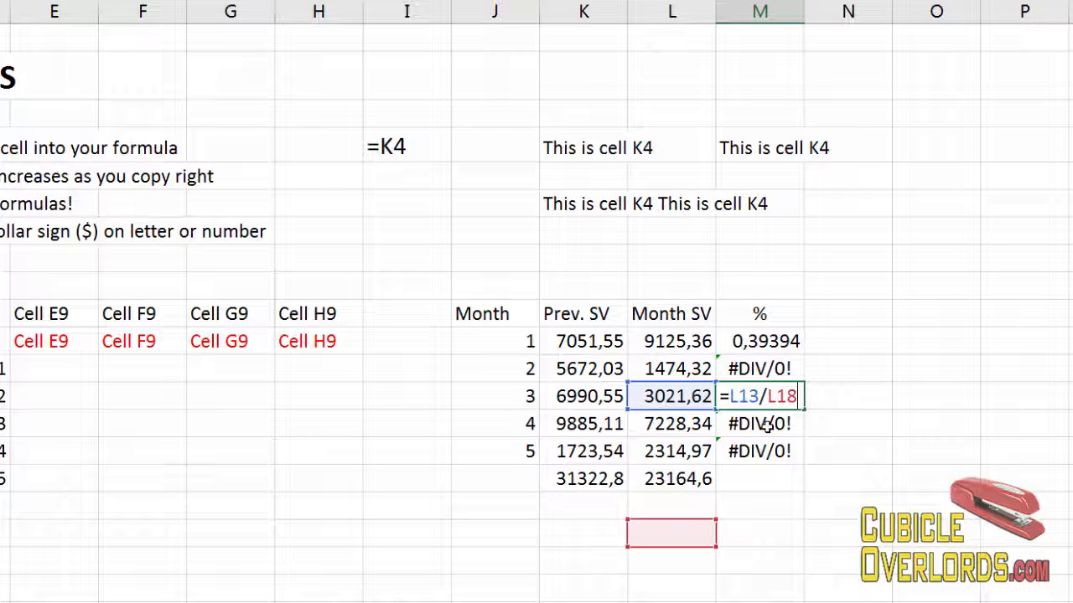
key(Escape)
double_click(765, 425)
key(Escape)
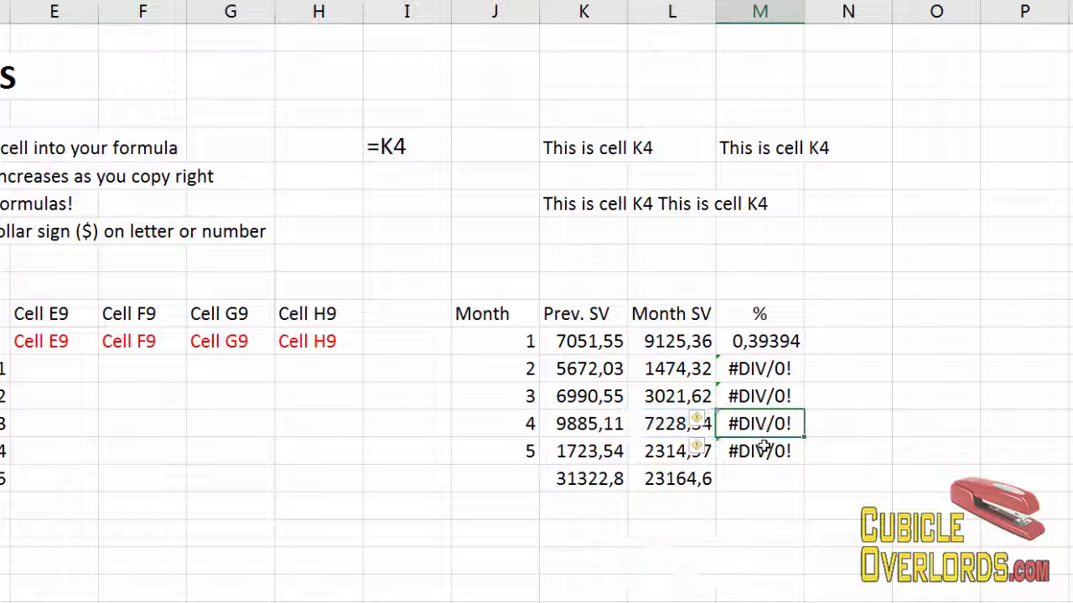
double_click(764, 450)
key(Escape)
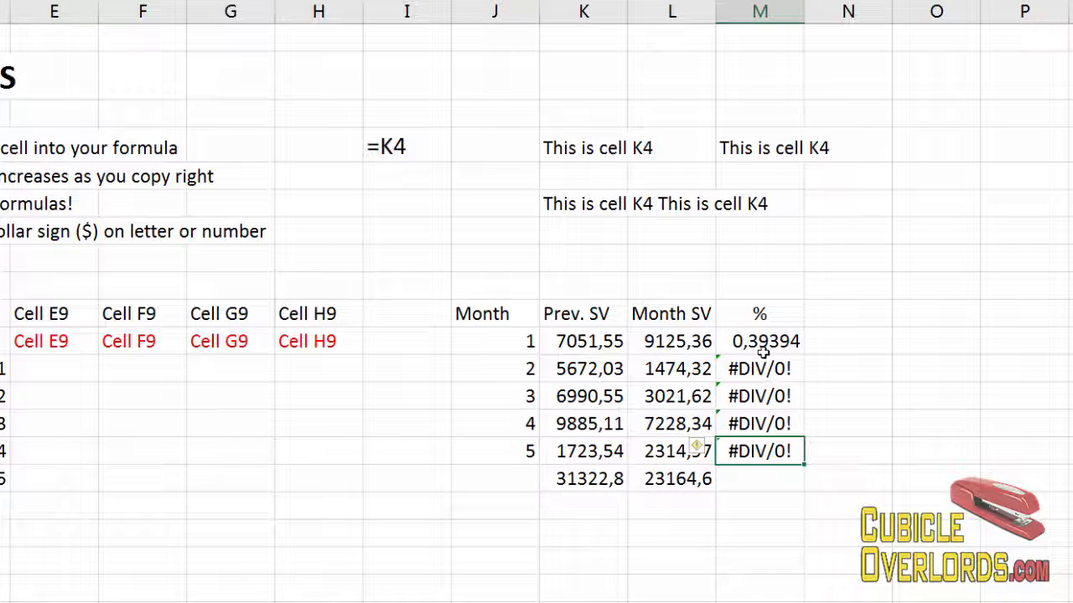
Examine the L16 total cell, the empty cells below it, and M12's formula.
click(765, 345)
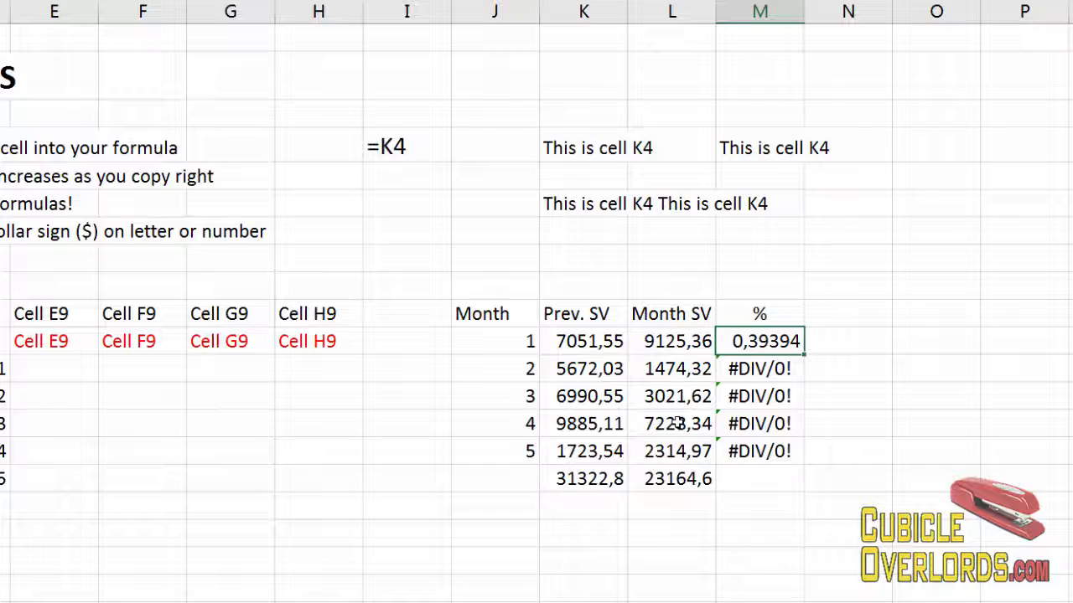
click(681, 481)
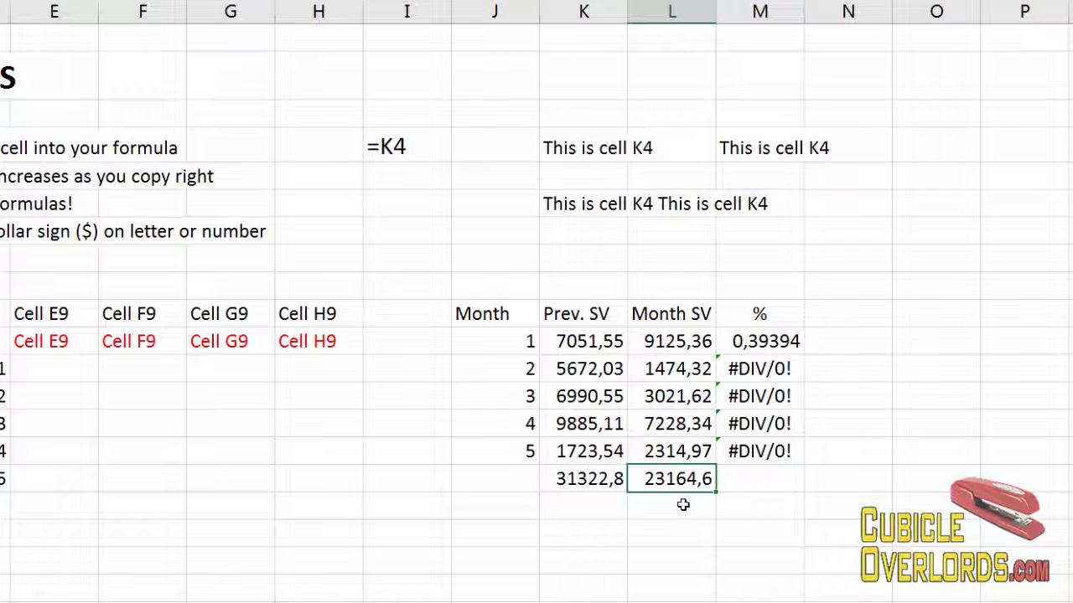
key(Down)
key(Down)
key(Down)
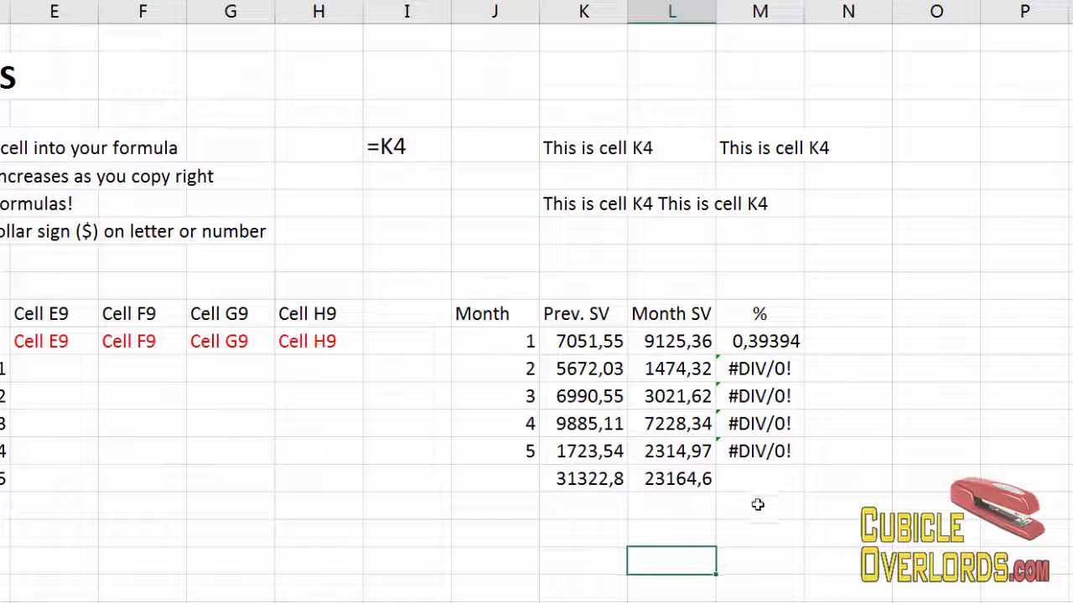
click(757, 504)
click(769, 343)
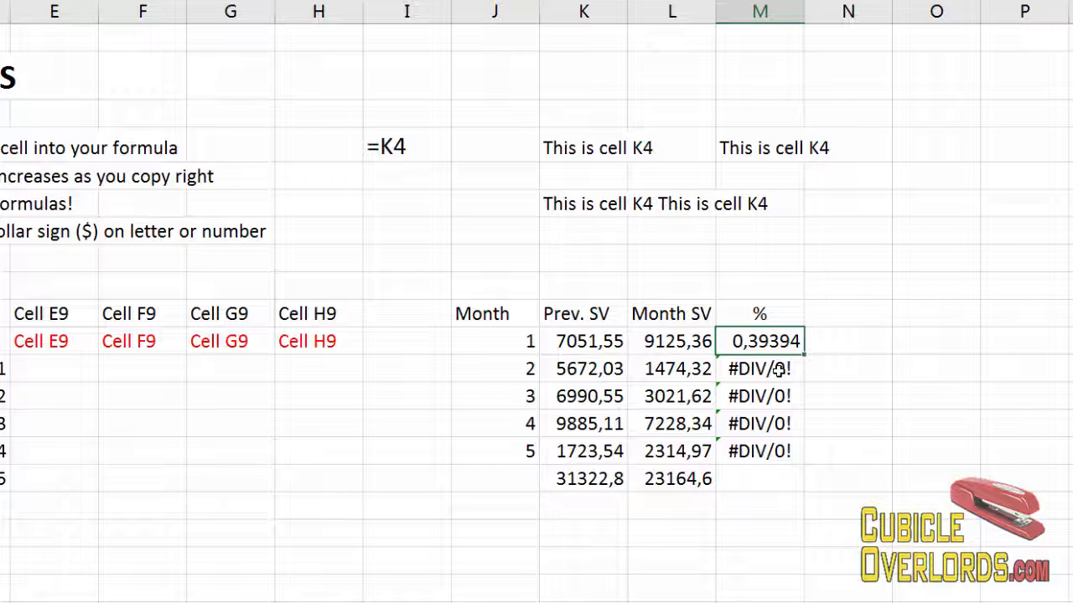
click(690, 502)
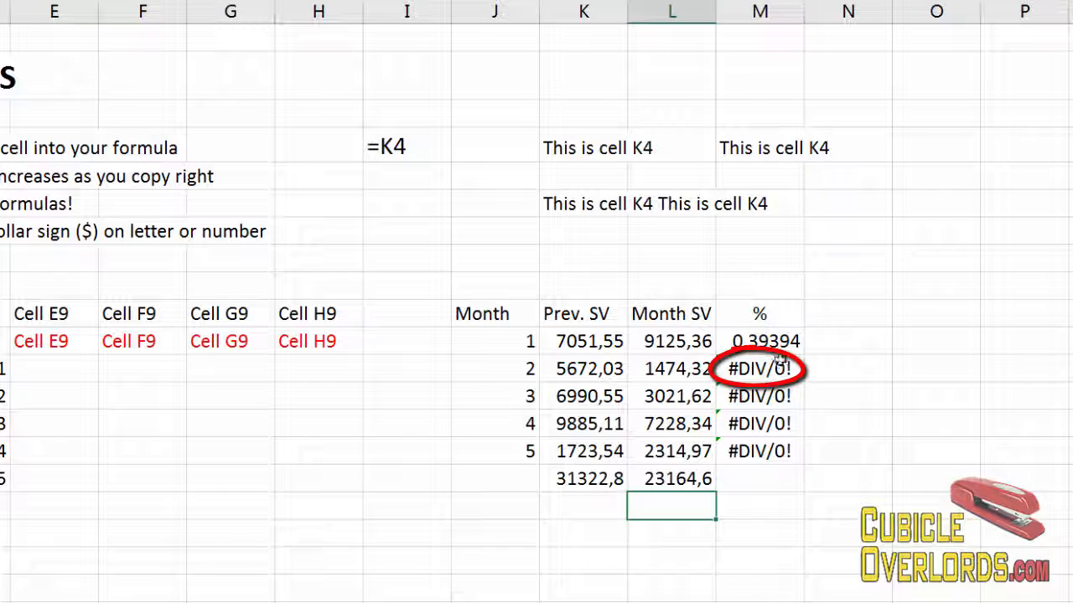
click(754, 369)
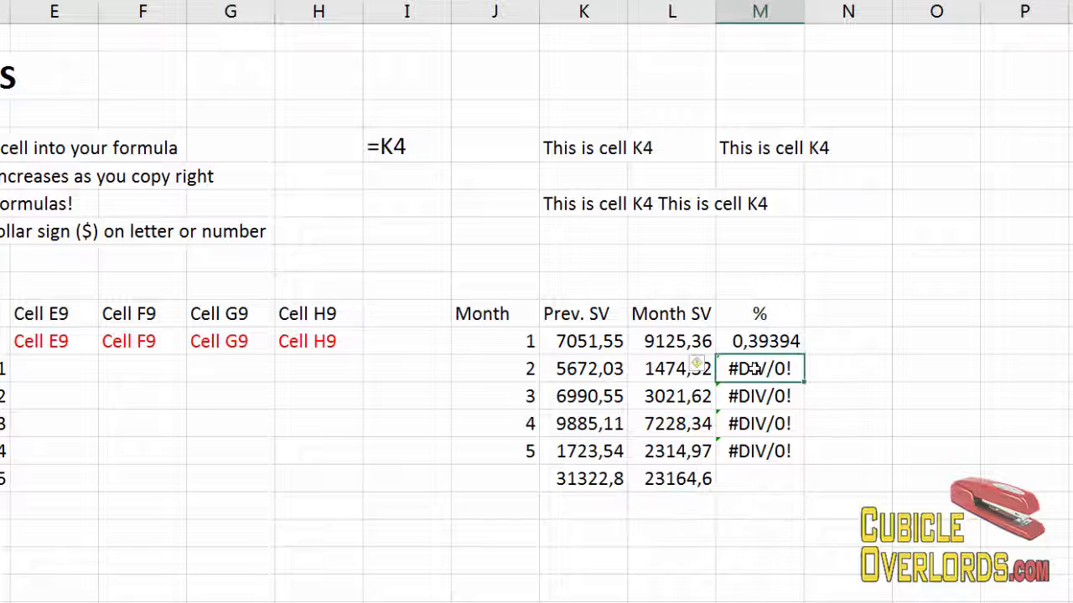
double_click(754, 369)
key(Escape)
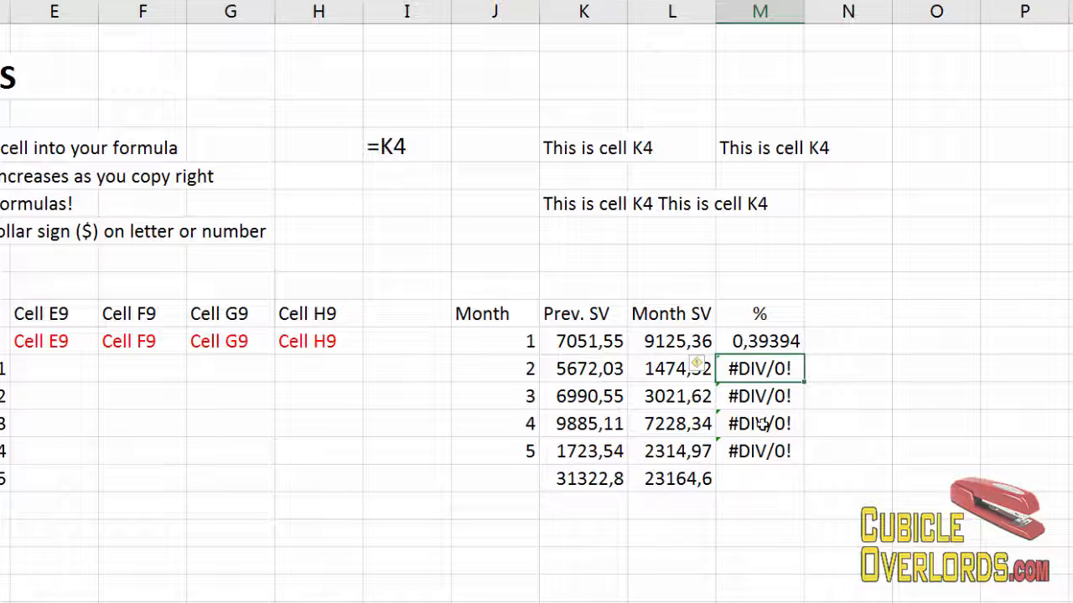
Enter 1500, 2500, 3565 and 2258 in L17 through L20 below the Month SV total.
click(670, 511)
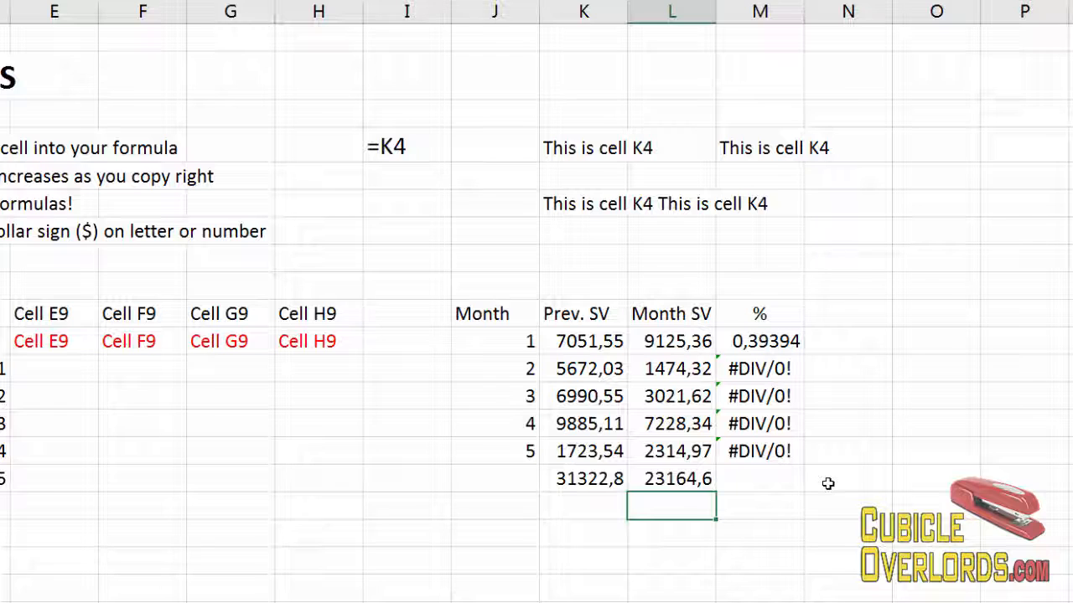
text(1500)
key(Return)
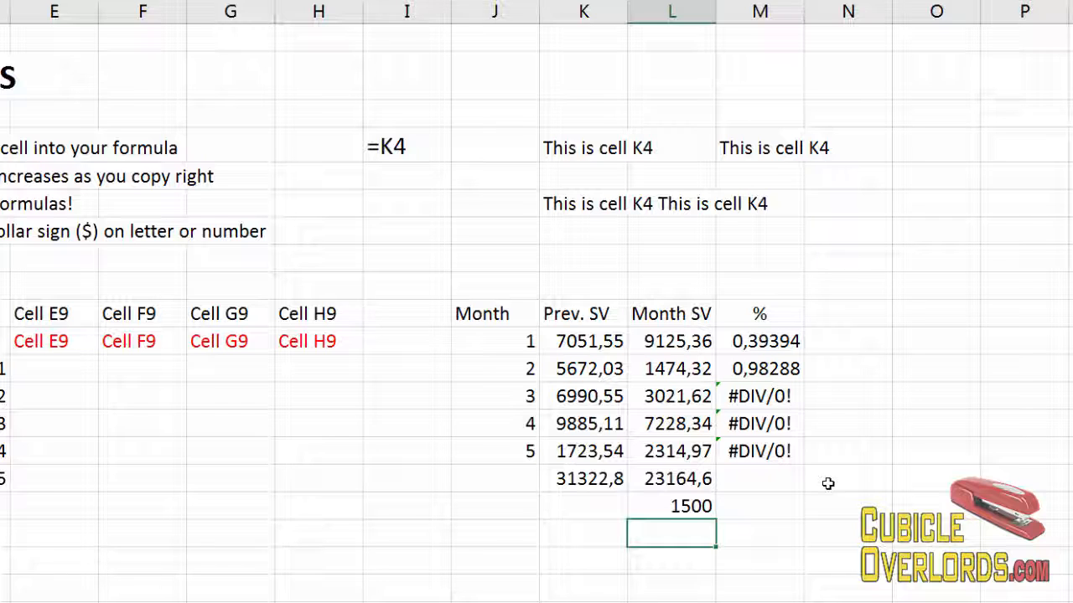
text(2500)
key(Return)
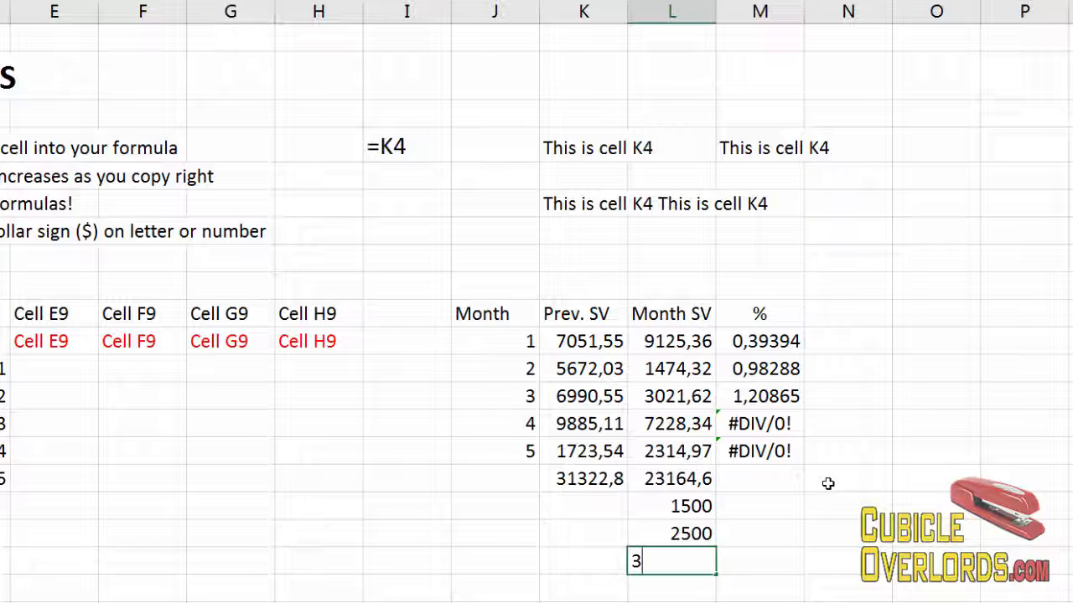
key(Return)
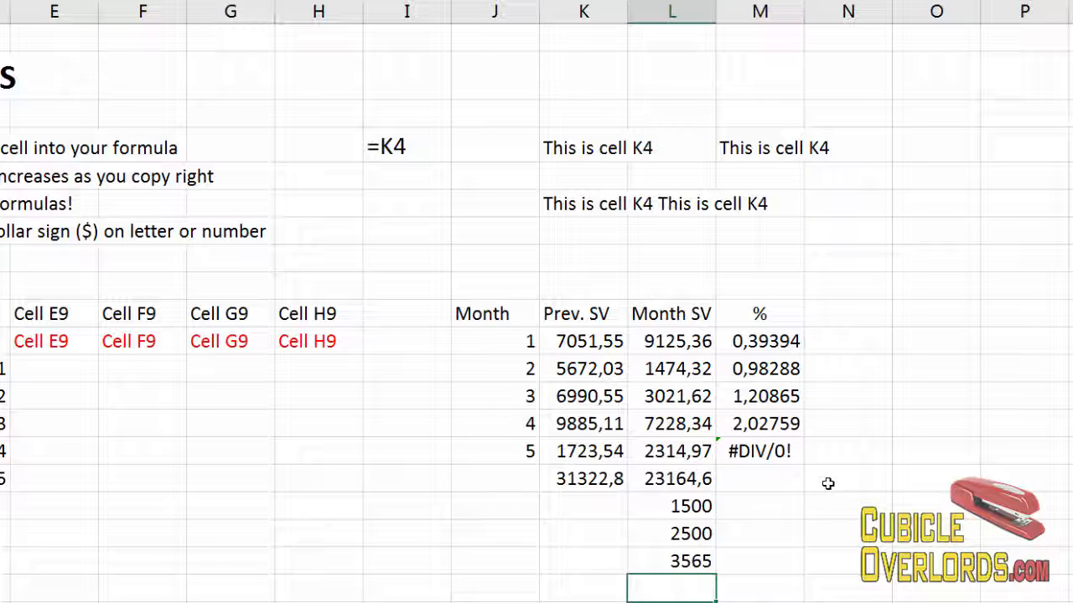
text(2258)
key(Return)
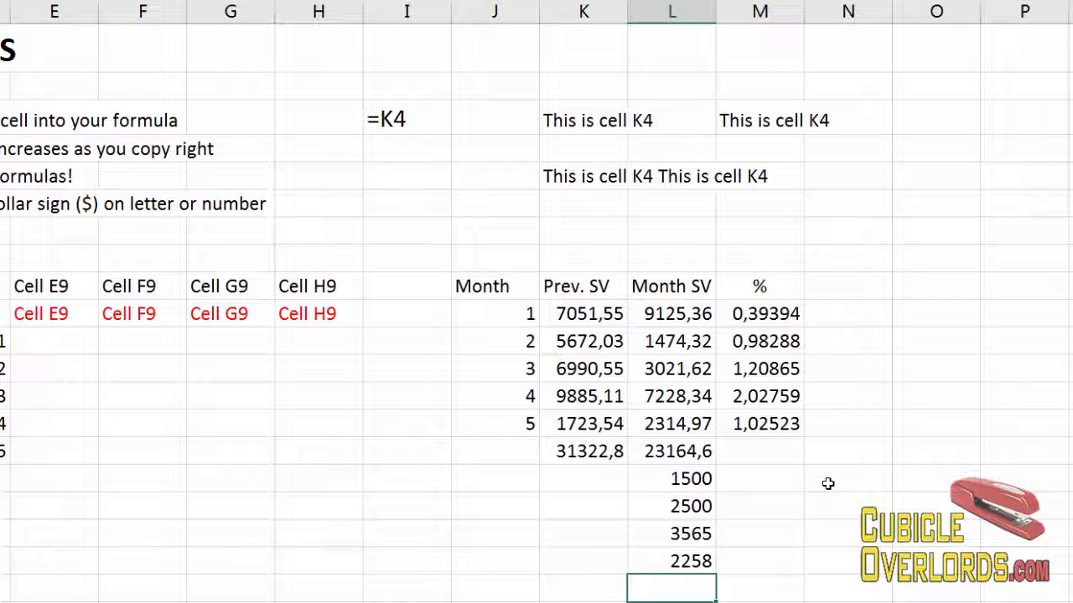
Fill M11's percentage formula down through M15.
click(828, 484)
click(700, 450)
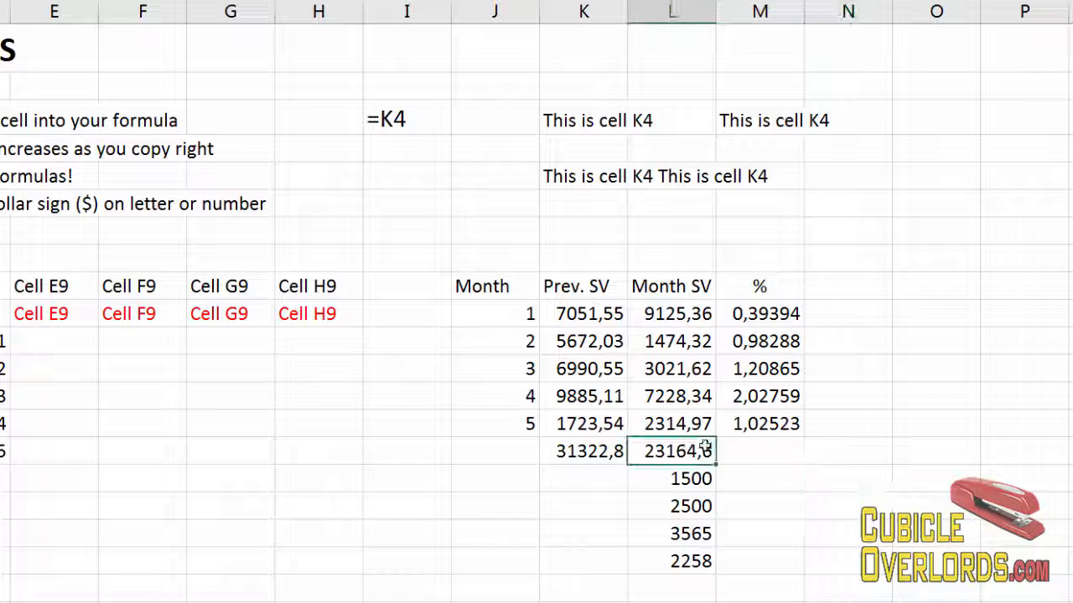
click(767, 333)
scroll(788, 377, up, 1)
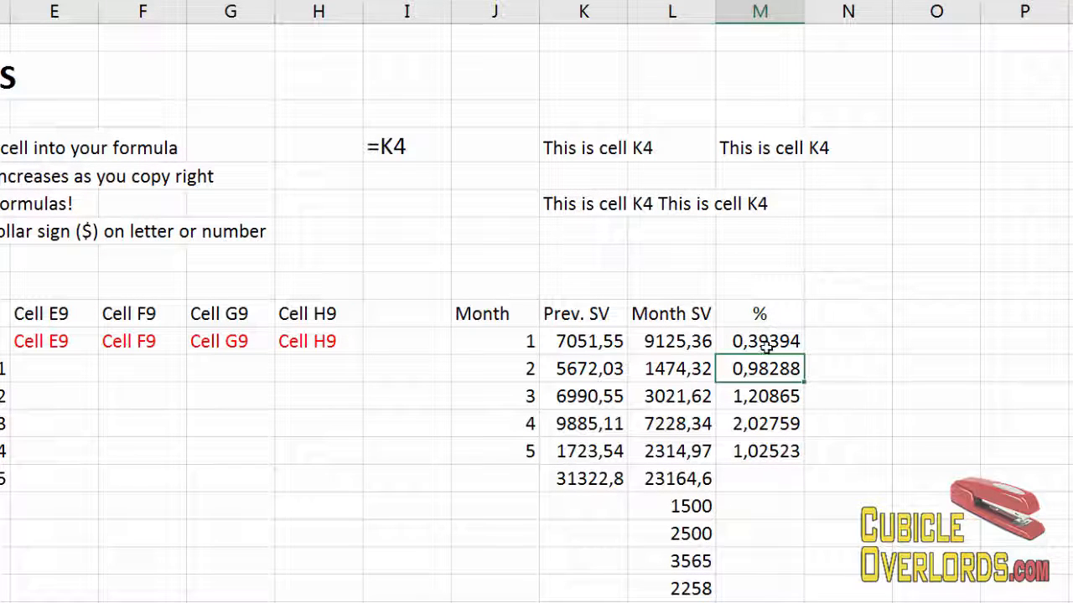
click(769, 450)
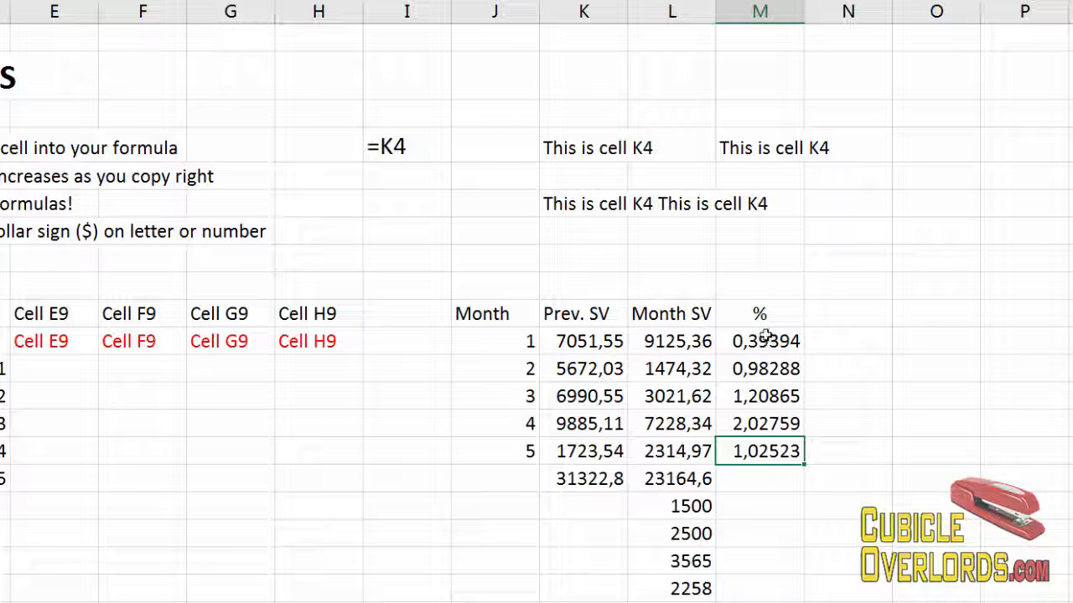
click(765, 337)
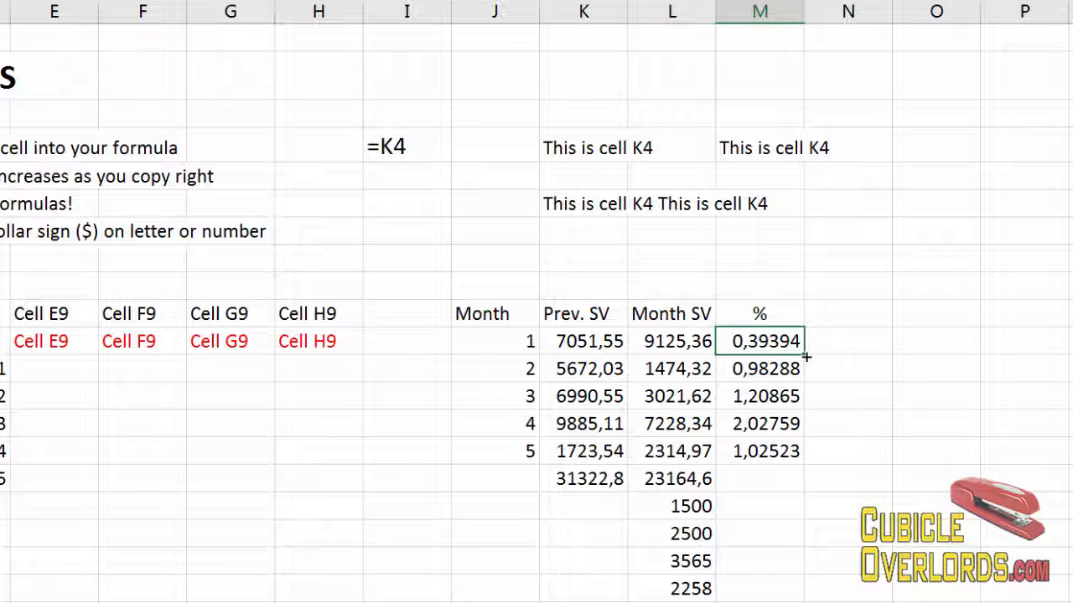
drag(804, 356, 803, 461)
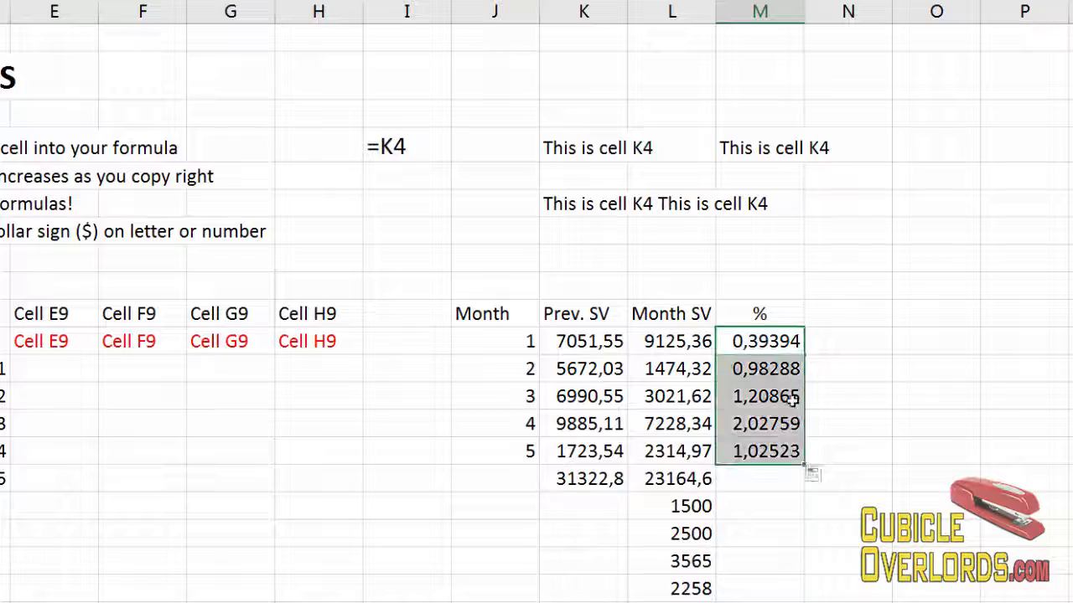
Format M11 through M15 with the Number format.
click(775, 400)
drag(763, 339, 761, 457)
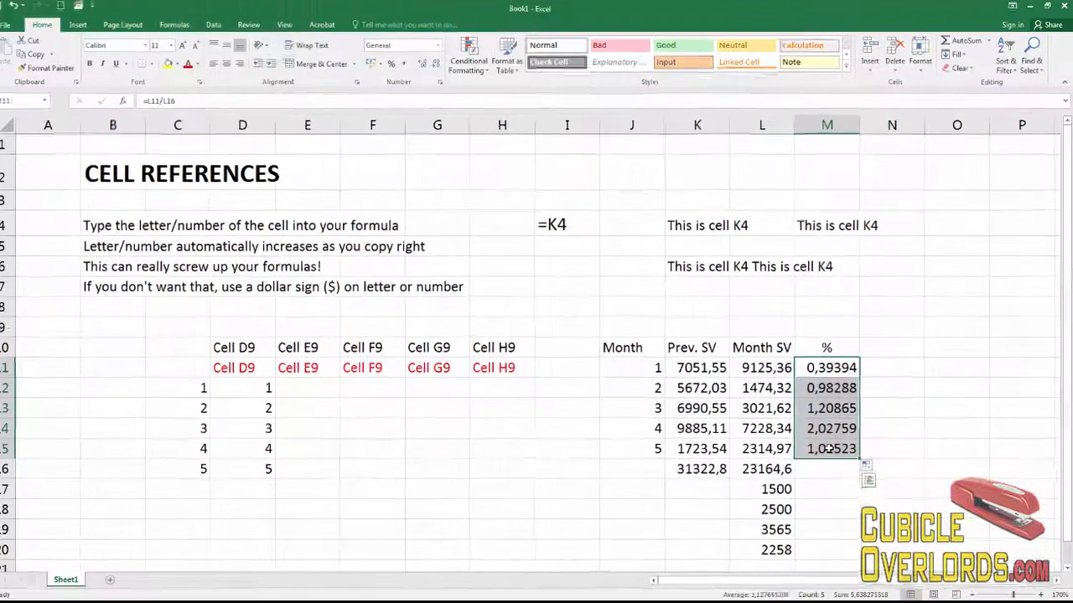
key(ctrl+1)
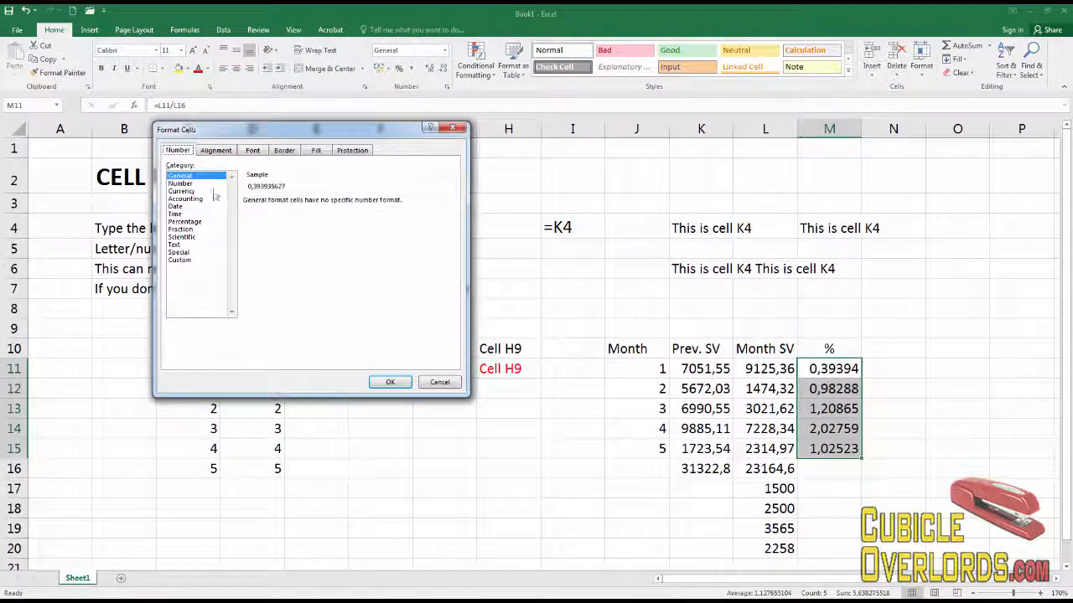
click(183, 184)
click(389, 382)
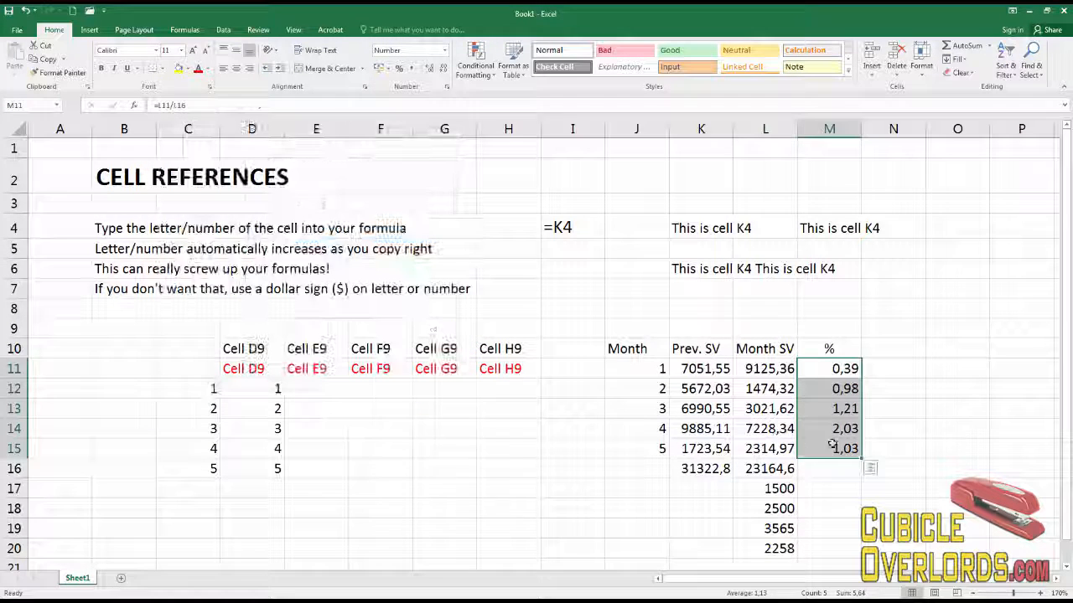
Inspect the percentage formulas in M11 through M15, opening M13's formula to check its divisor reference.
click(832, 447)
click(848, 467)
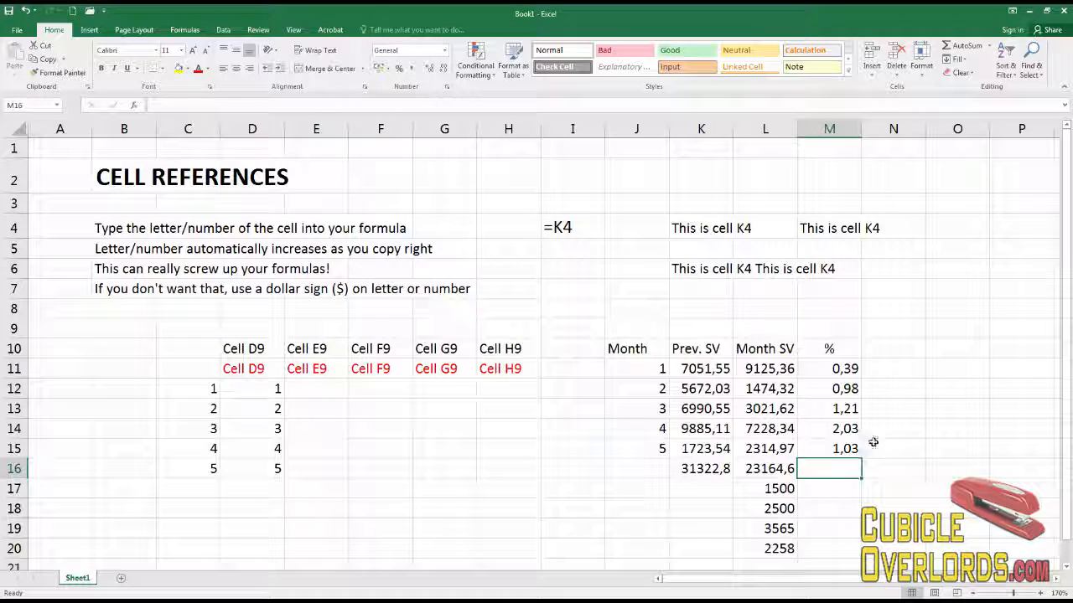
drag(847, 408, 843, 446)
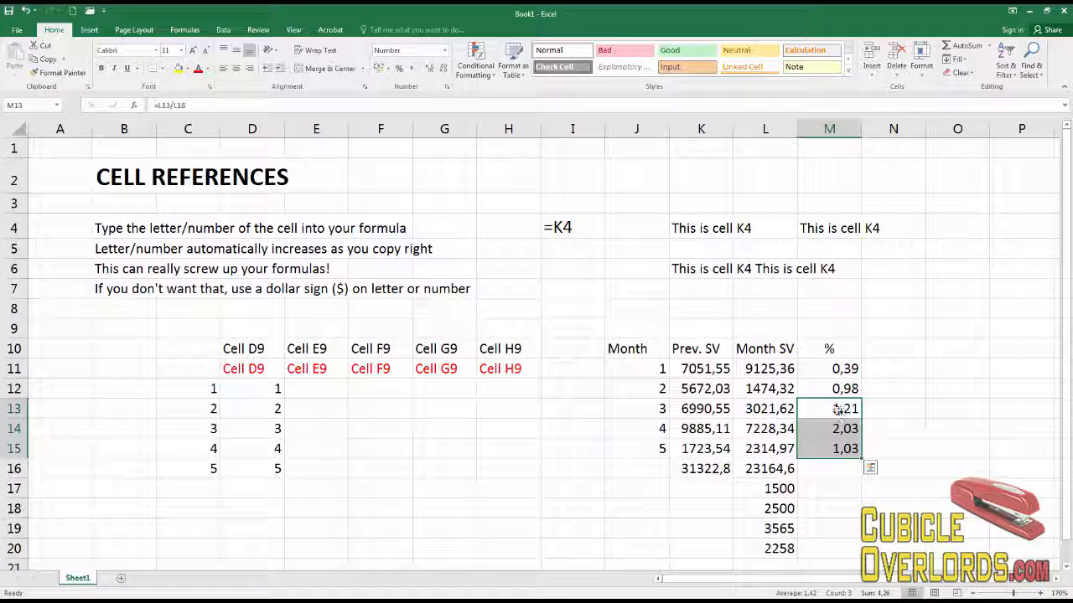
click(845, 427)
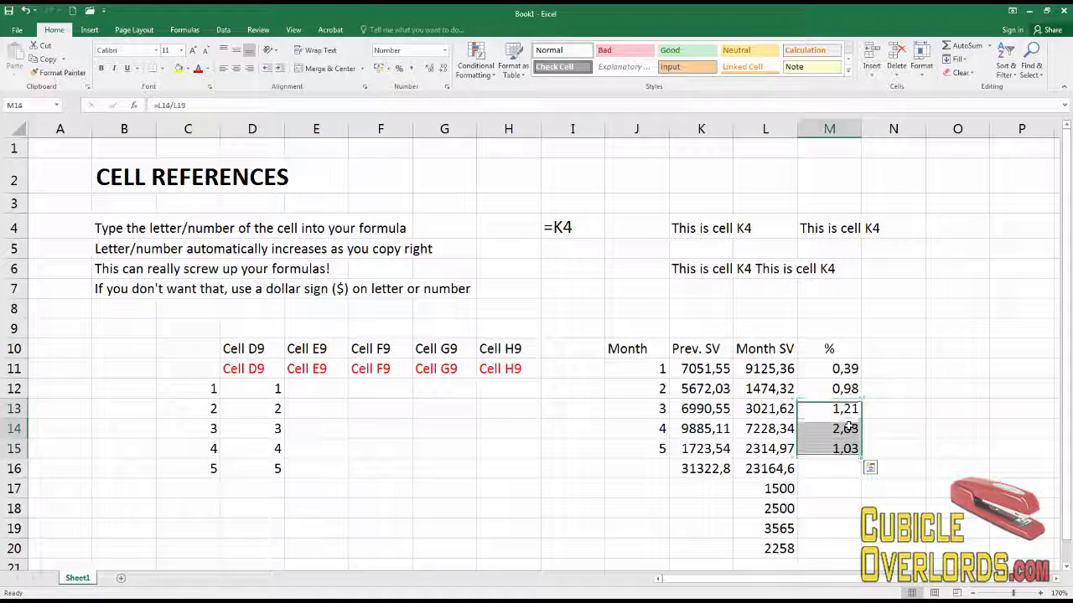
click(846, 473)
click(844, 370)
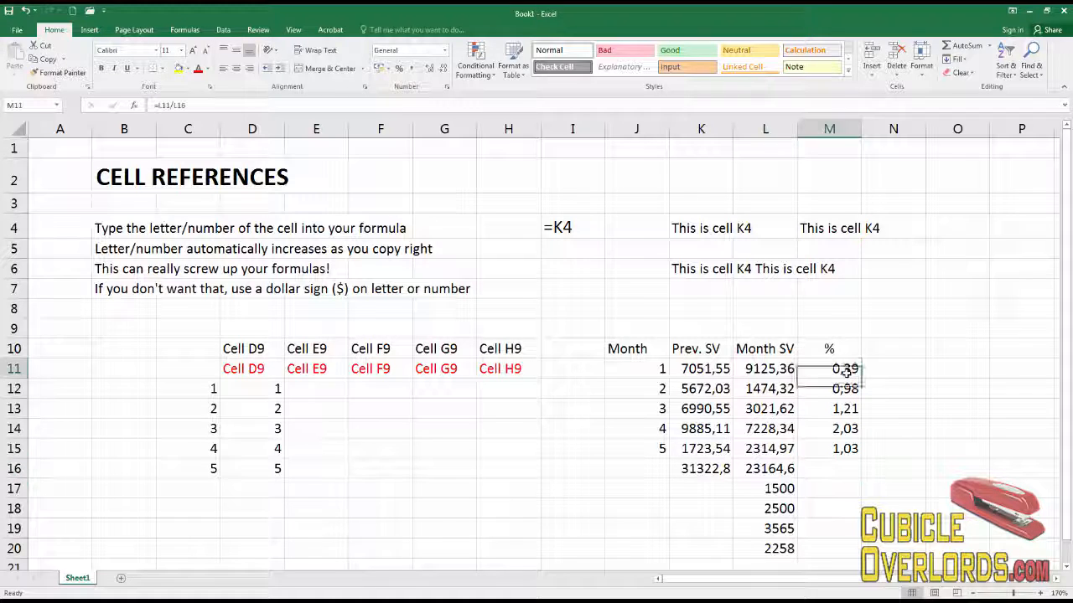
click(880, 390)
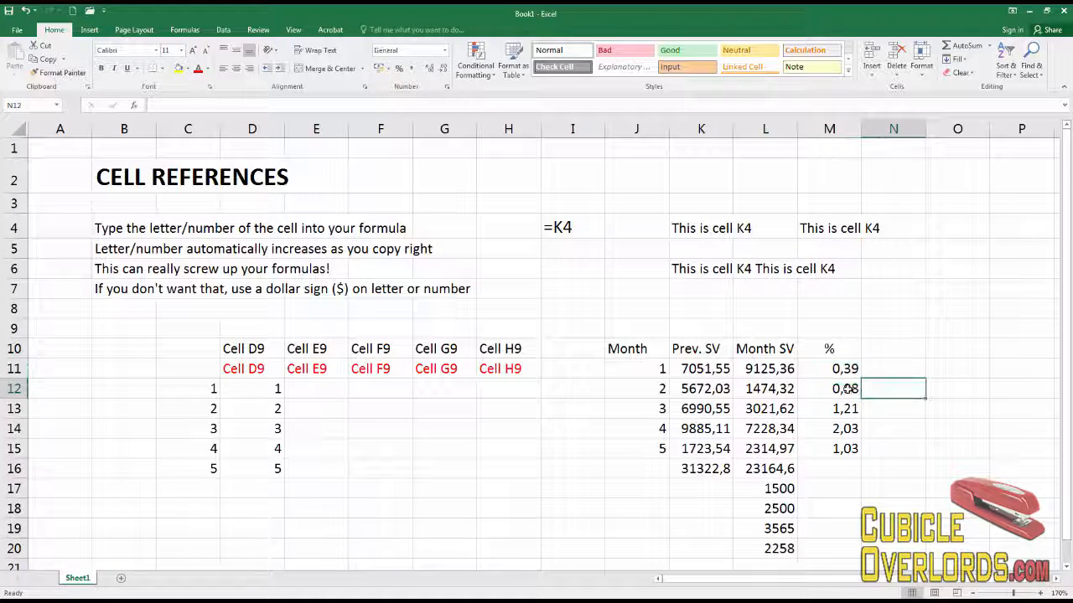
drag(847, 387, 846, 372)
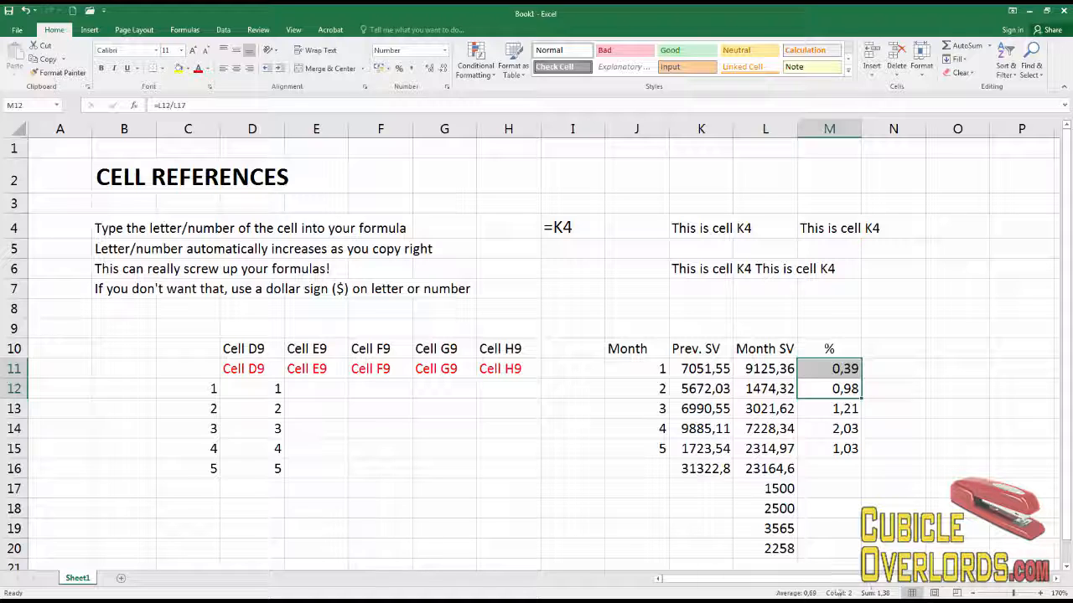
click(873, 372)
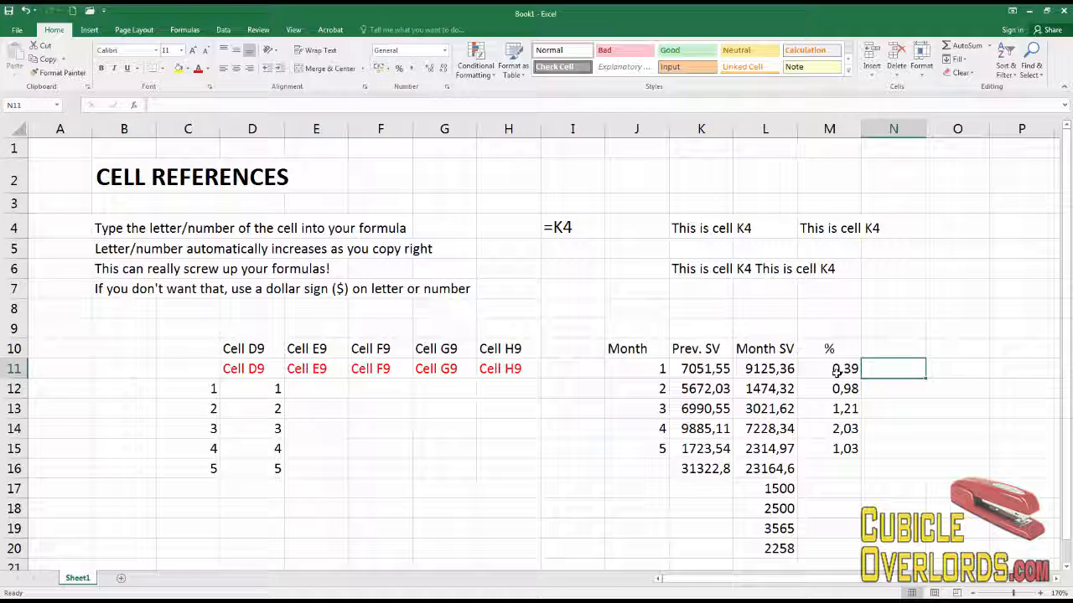
click(836, 372)
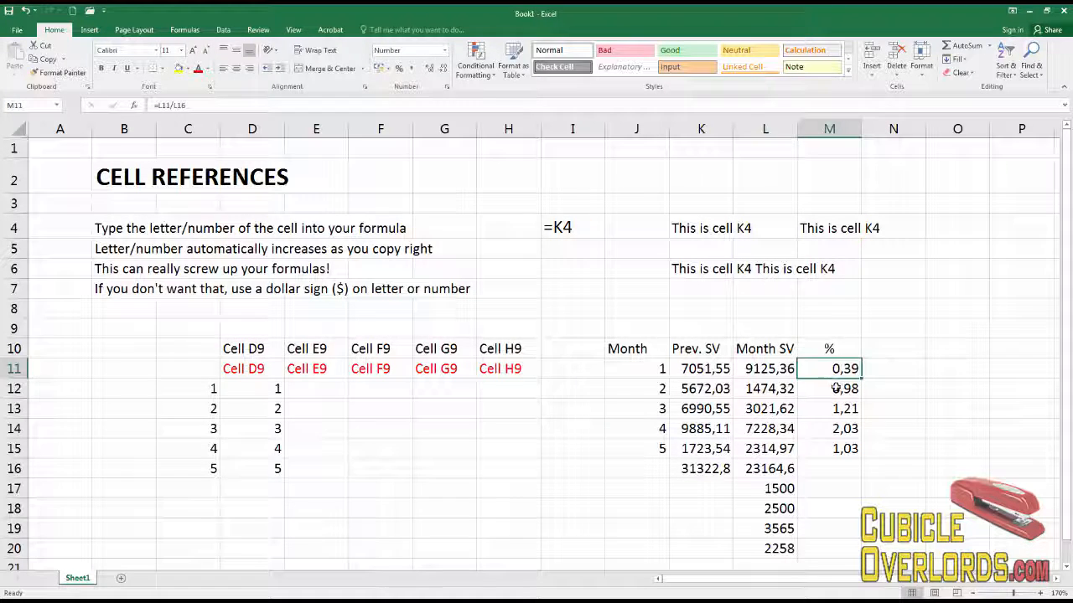
double_click(838, 389)
click(850, 409)
double_click(849, 408)
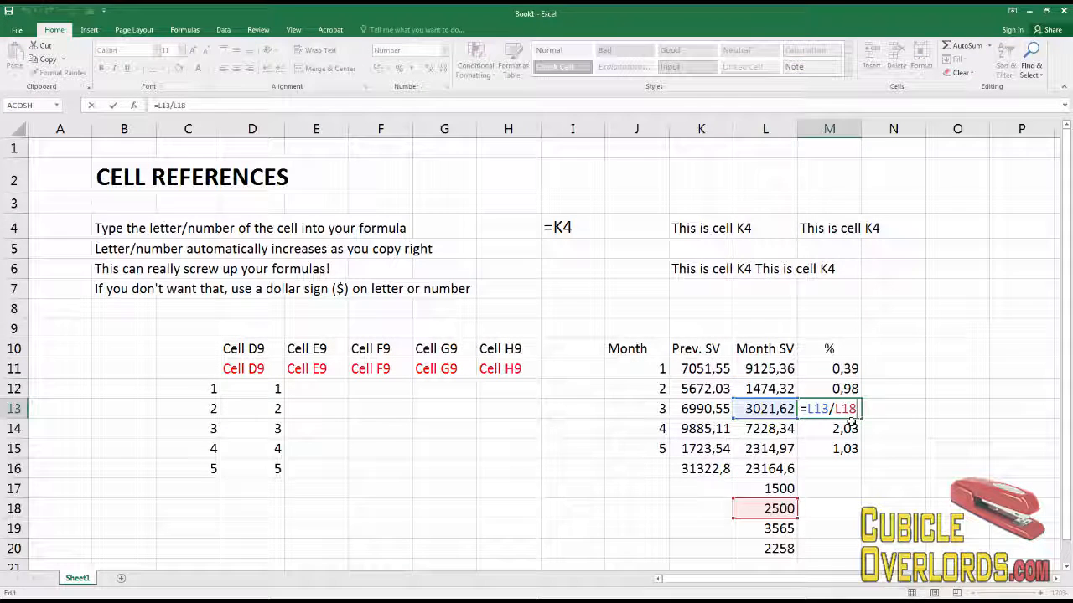
key(Escape)
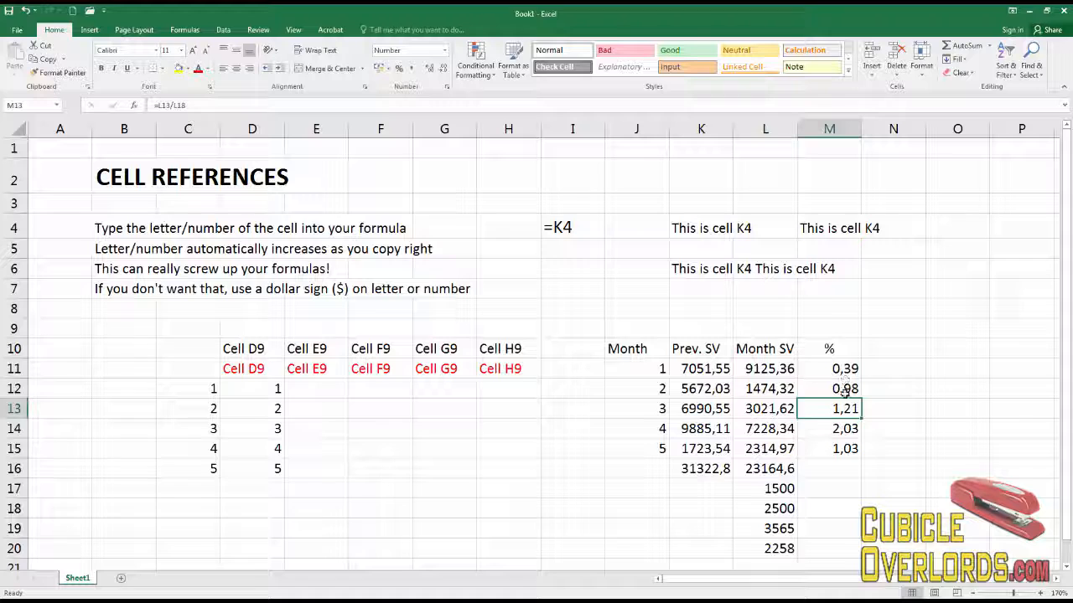
Select M12 through M15 and M11 in turn to compare their formula references.
click(844, 390)
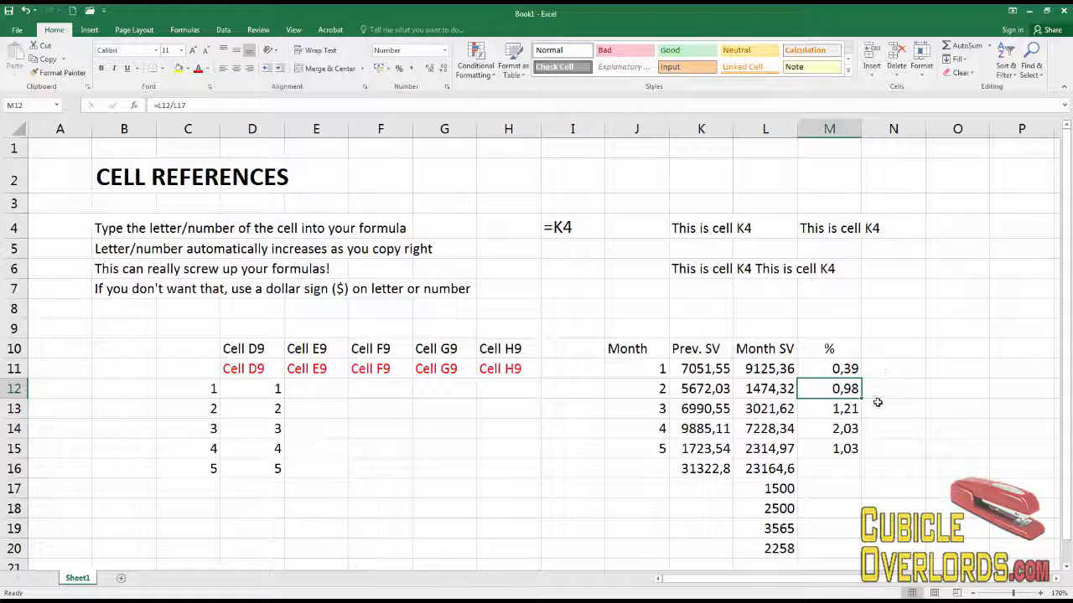
click(853, 412)
click(850, 430)
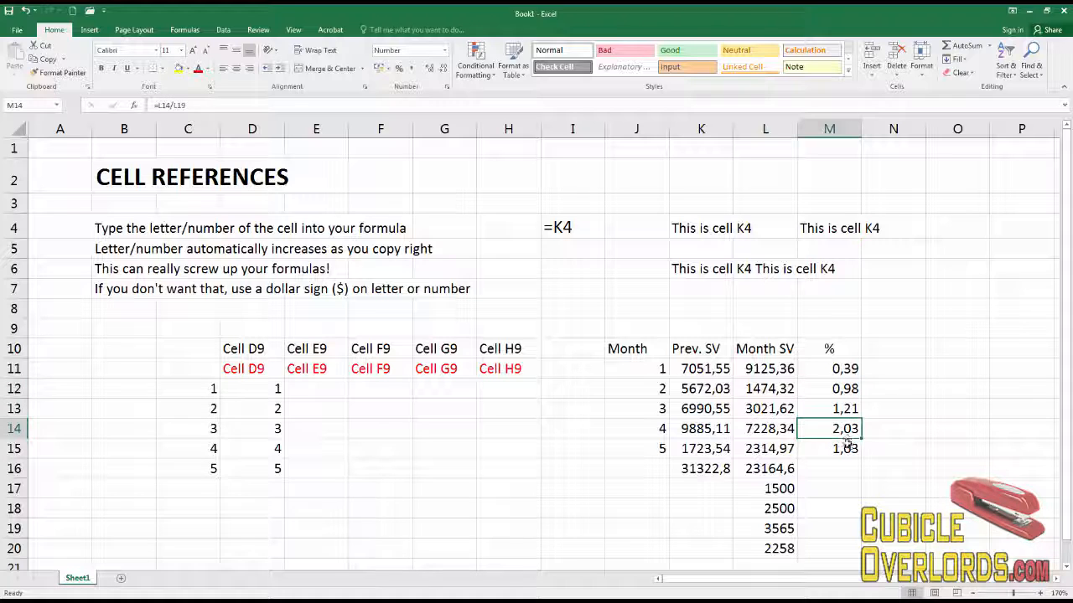
click(847, 447)
click(853, 387)
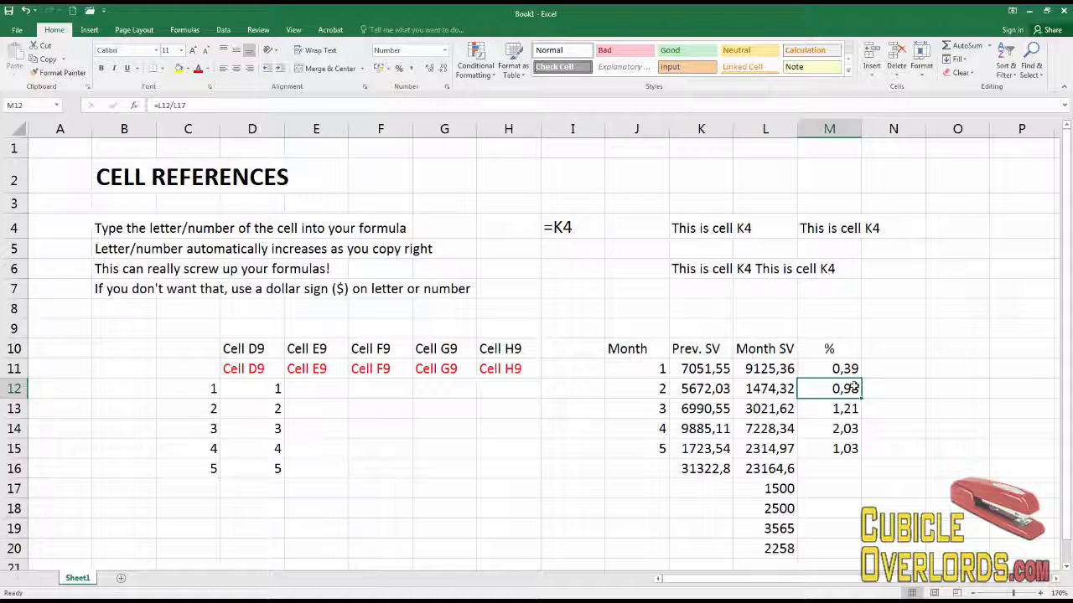
click(848, 369)
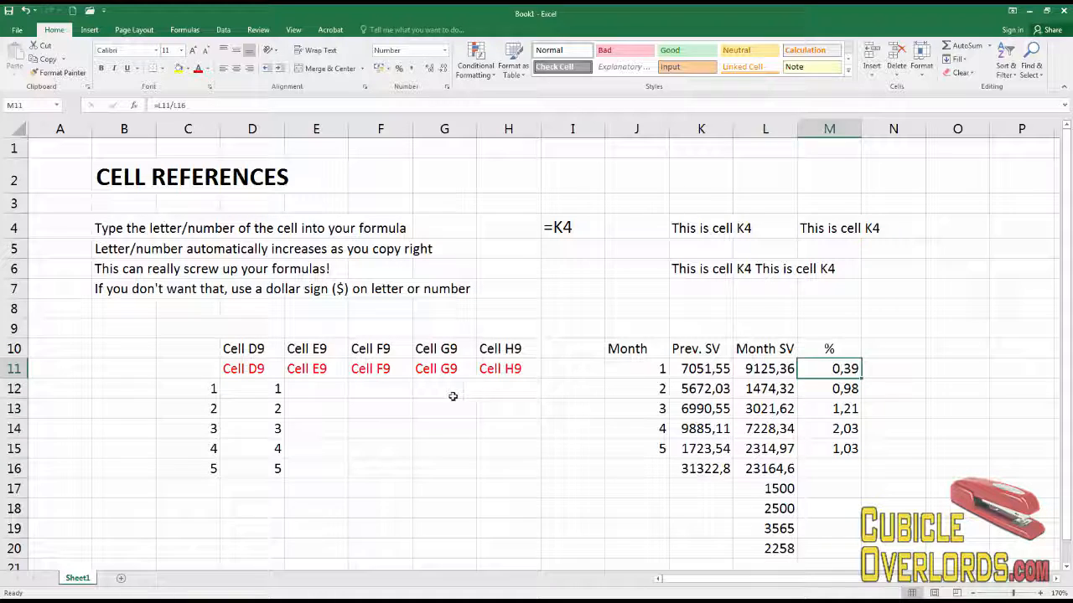
Color the dollar sign tip text in B7 red.
click(269, 371)
click(318, 369)
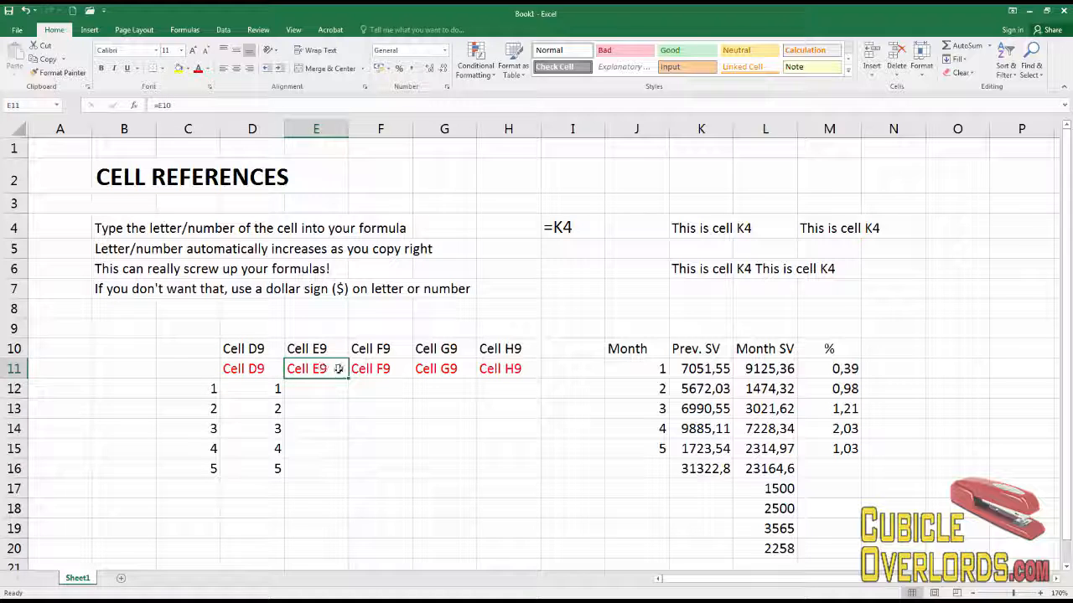
click(380, 369)
click(444, 368)
click(526, 369)
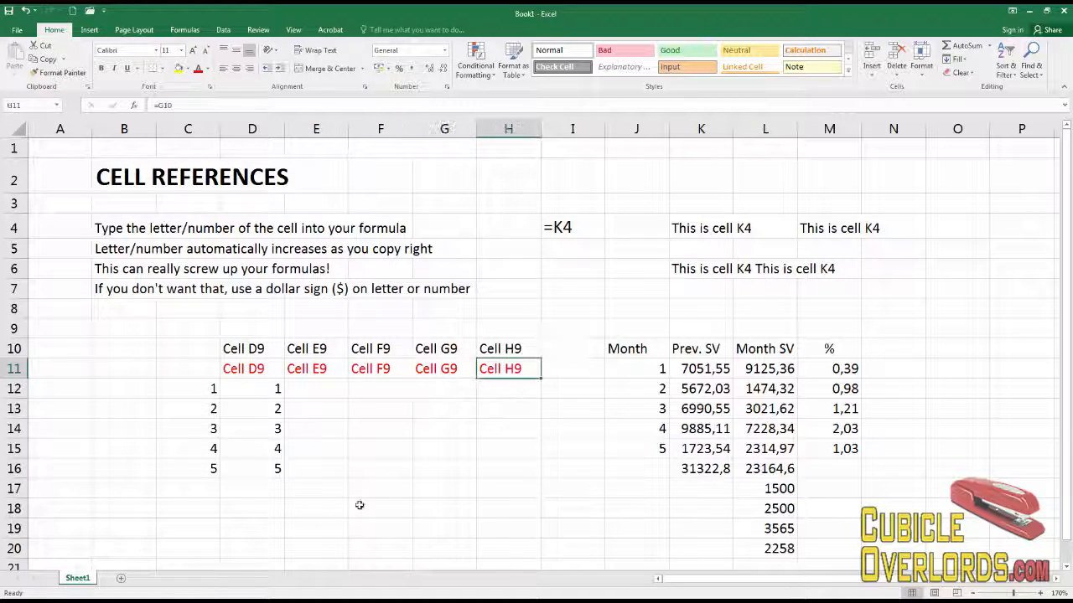
click(270, 389)
click(125, 289)
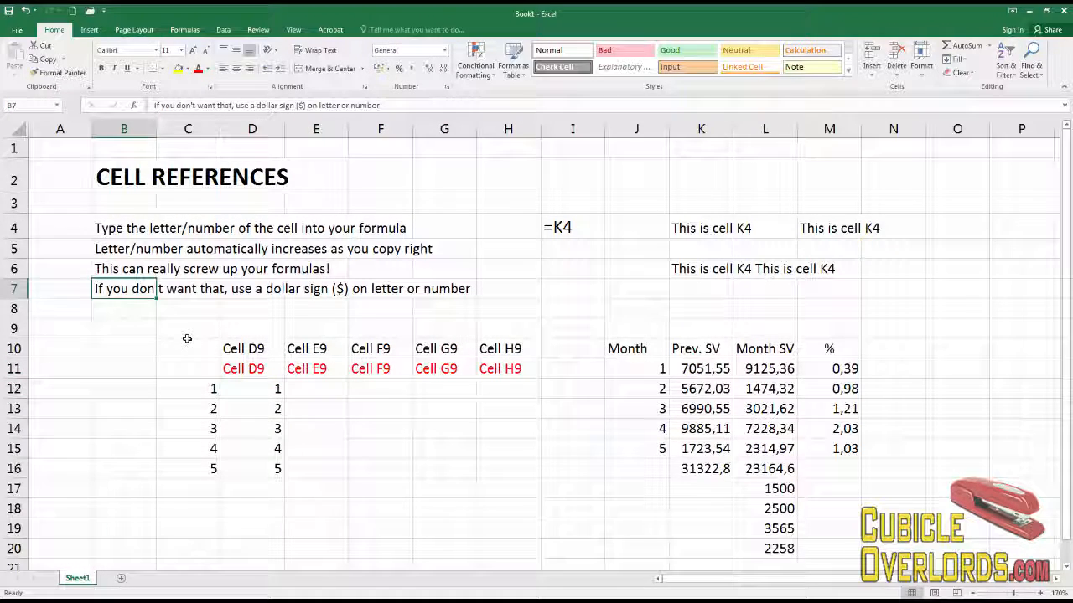
click(198, 67)
click(373, 407)
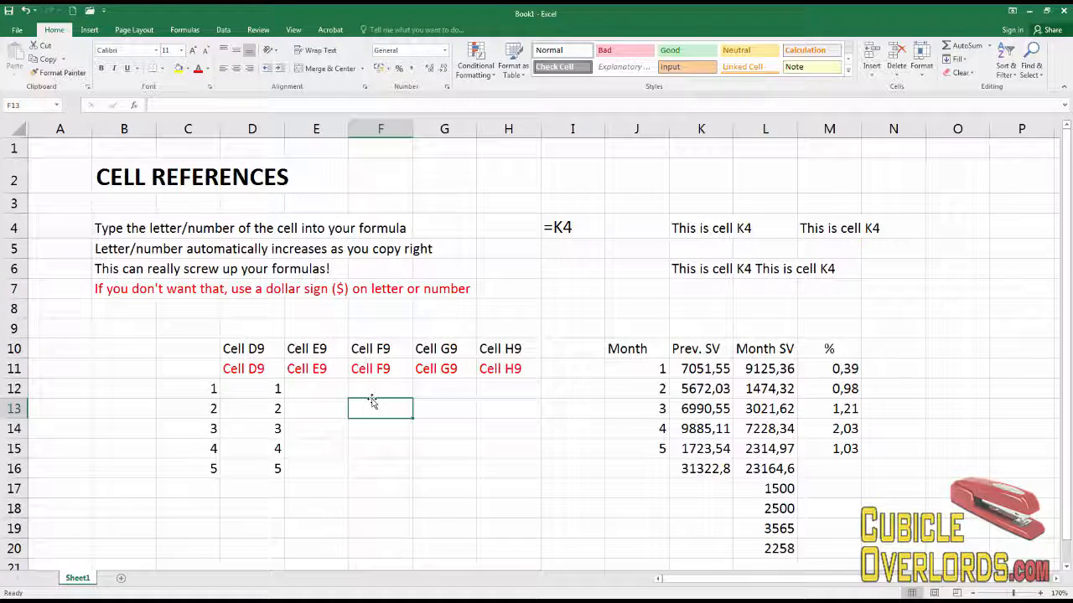
Copy the =K4 example text from I4 into I7.
click(567, 228)
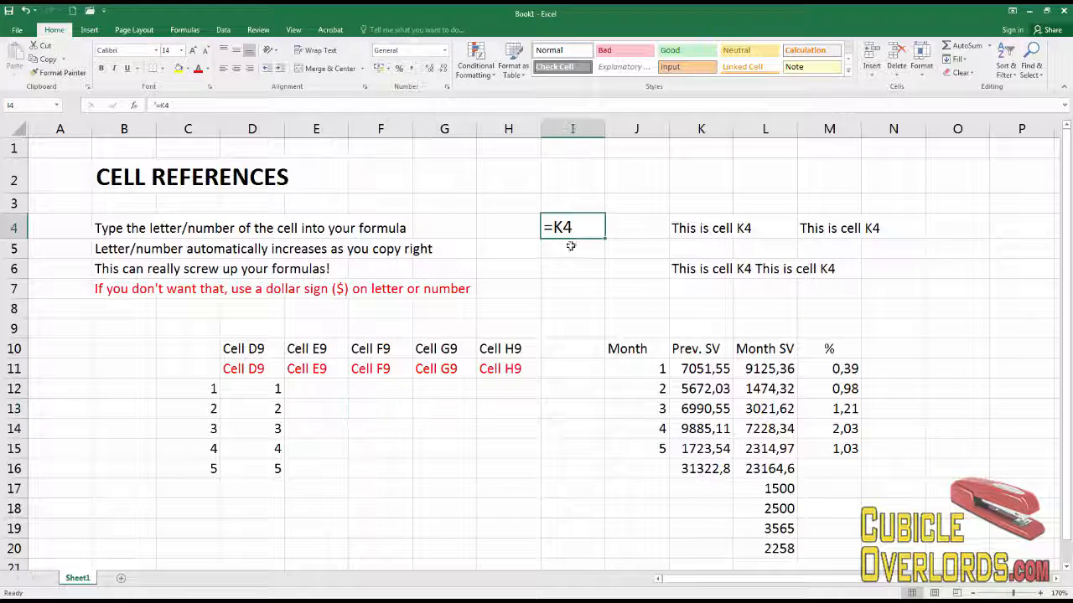
key(ctrl+c)
click(573, 288)
key(ctrl+v)
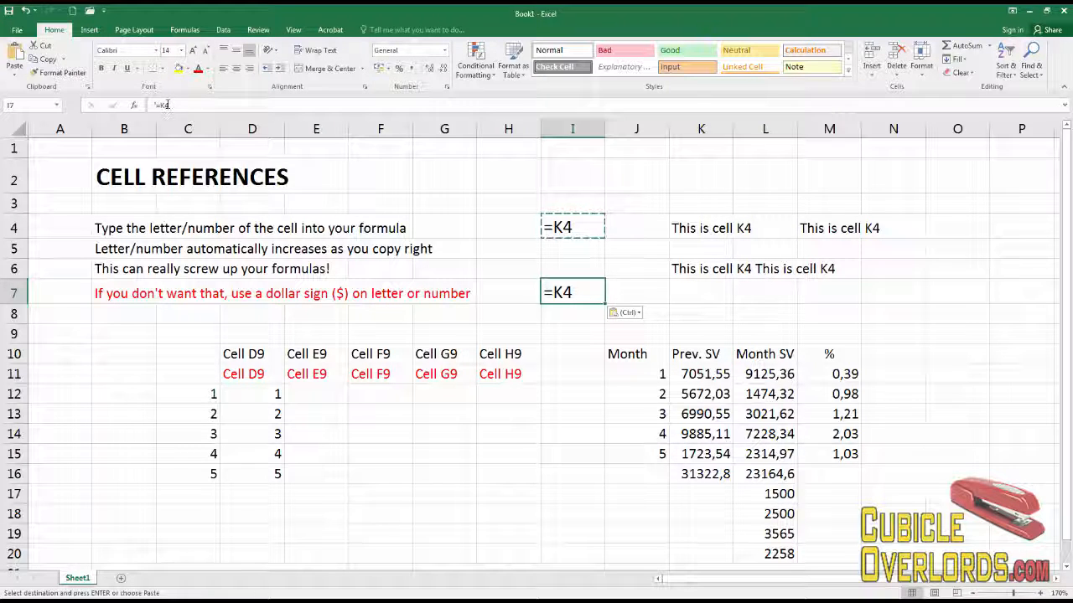
Add a dollar sign before K in I7's example text so it reads =$K4, and reopen the cell to review it.
key(F2)
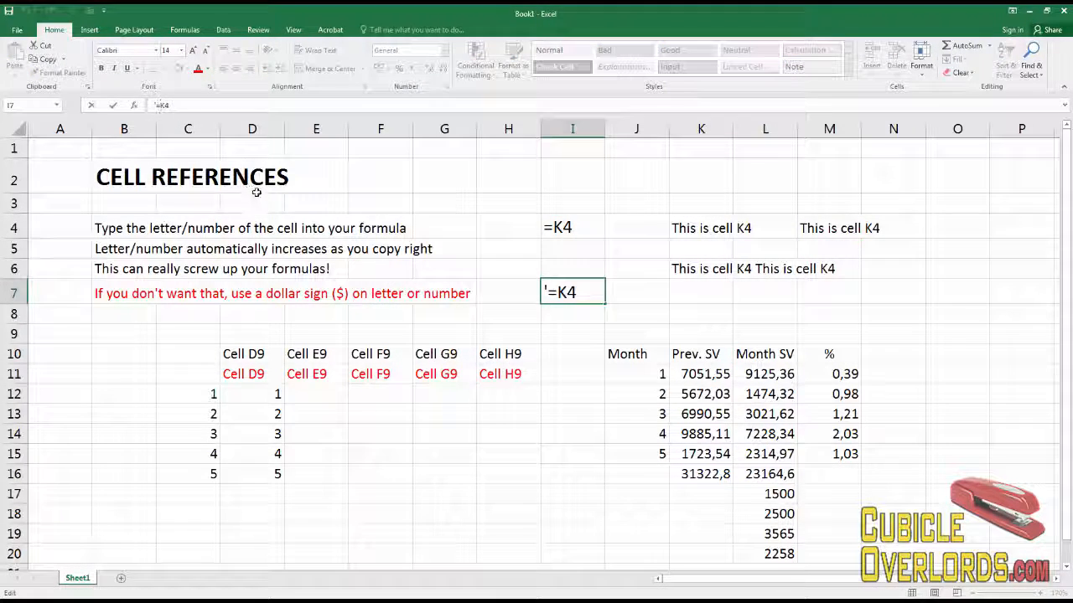
text($)
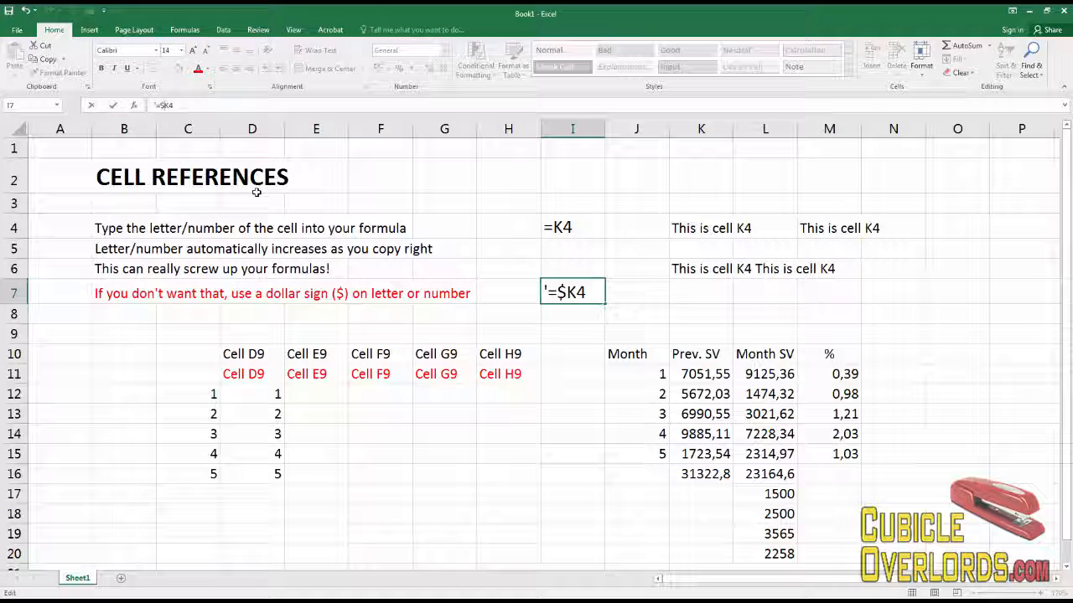
key(Return)
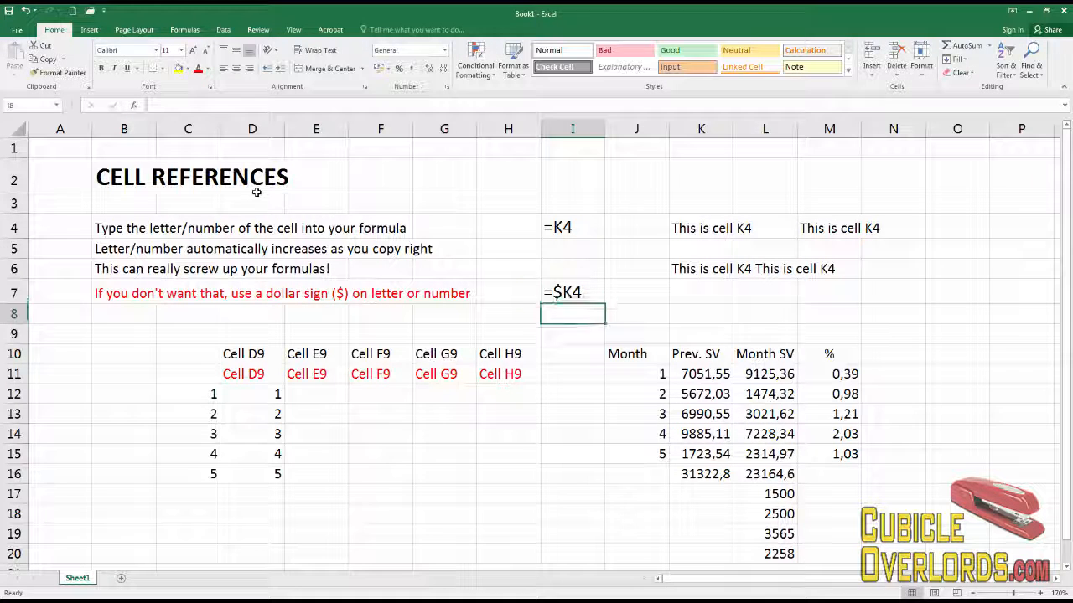
click(578, 291)
key(F2)
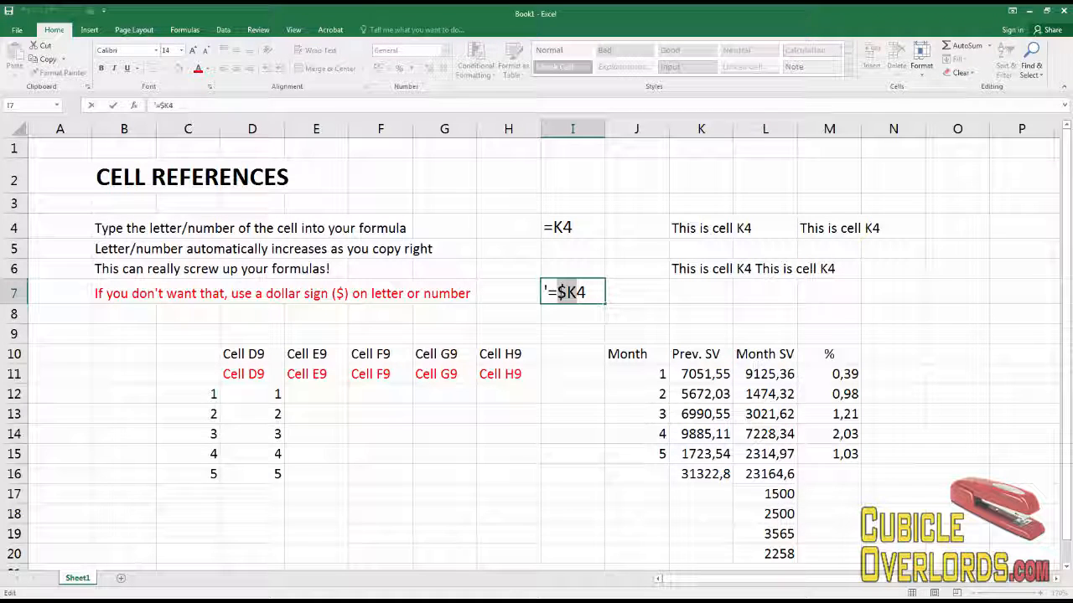
key(Escape)
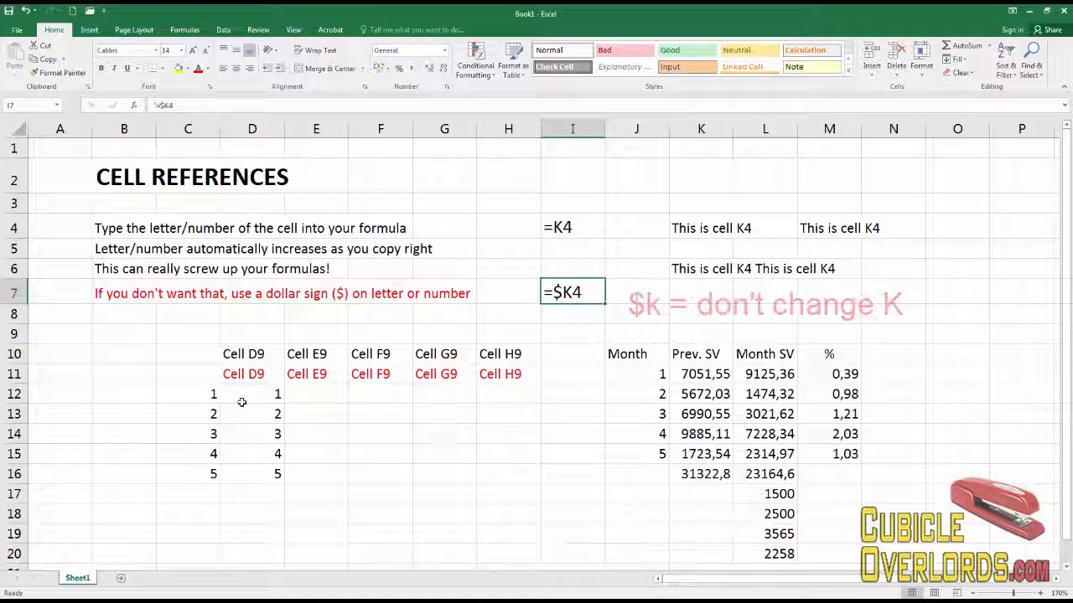
double_click(575, 297)
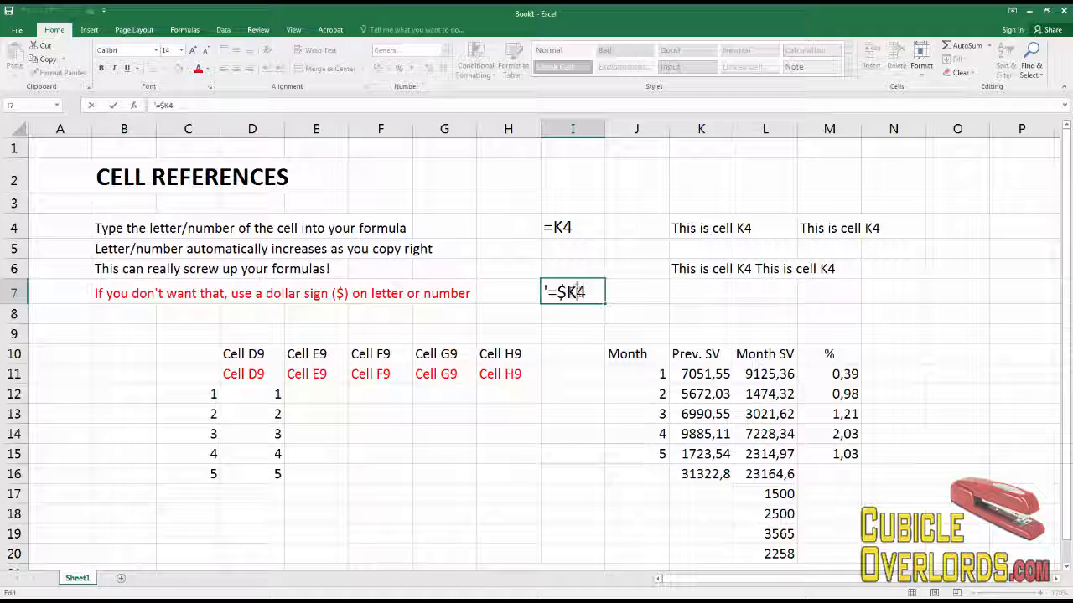
key(Escape)
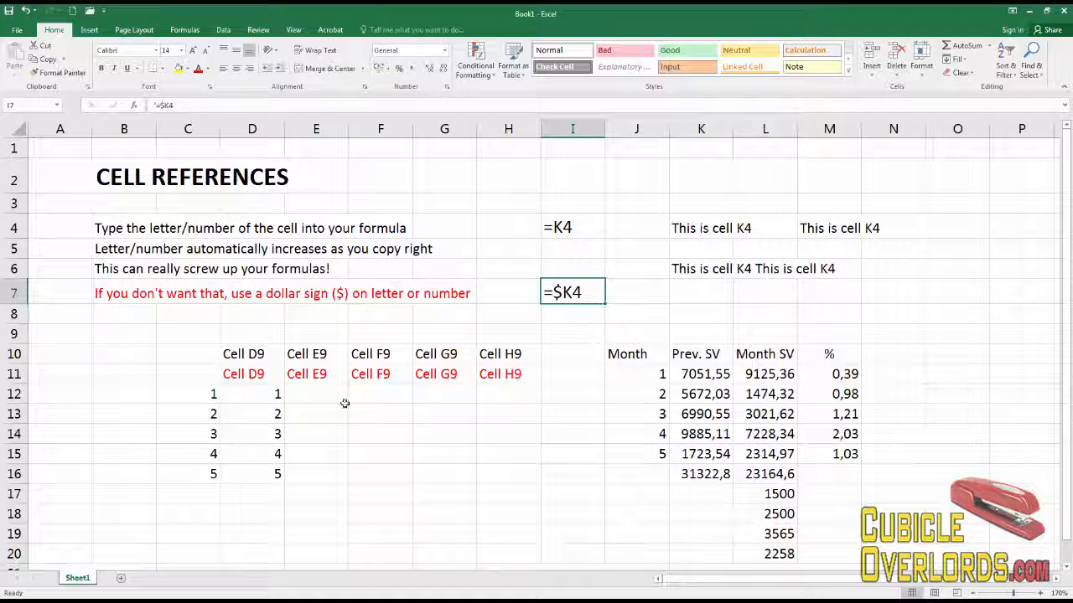
Clear C12 through D16 and enter a formula in D12 that references D11.
drag(206, 399, 274, 471)
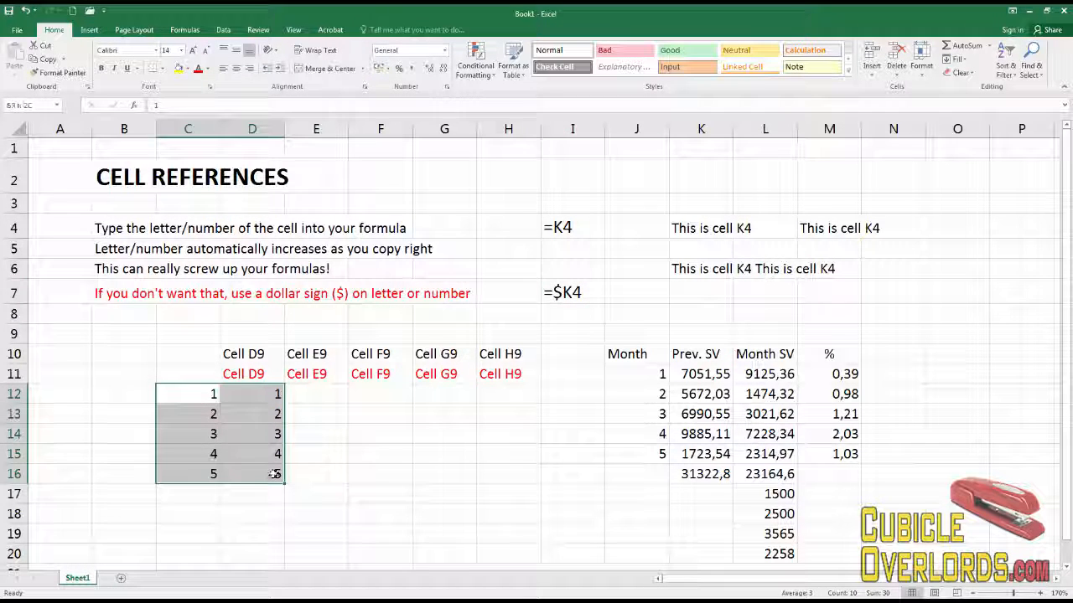
key(Delete)
click(279, 396)
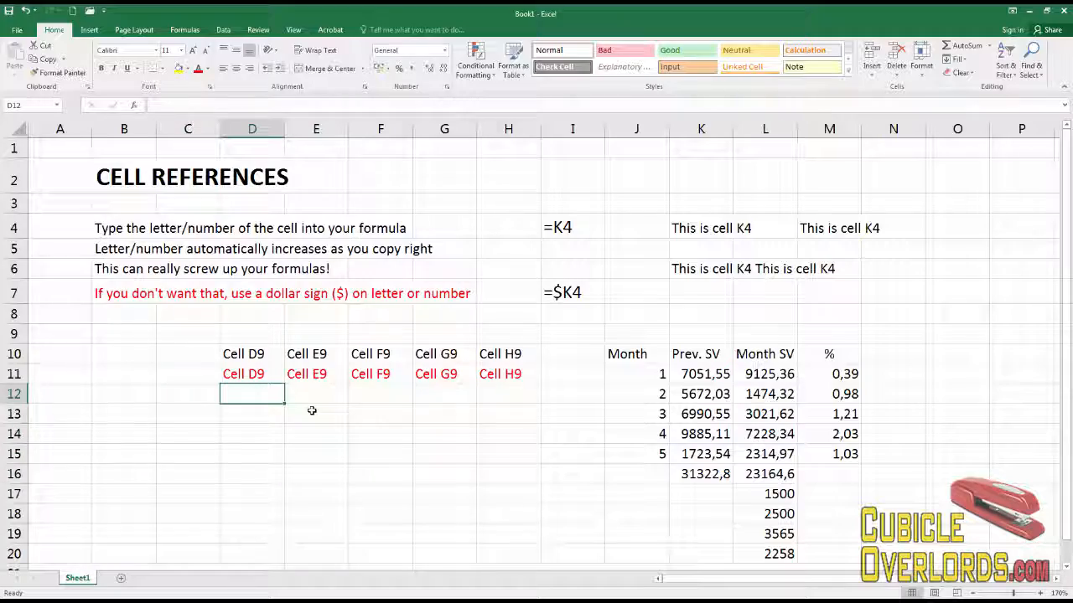
text(=)
key(Up)
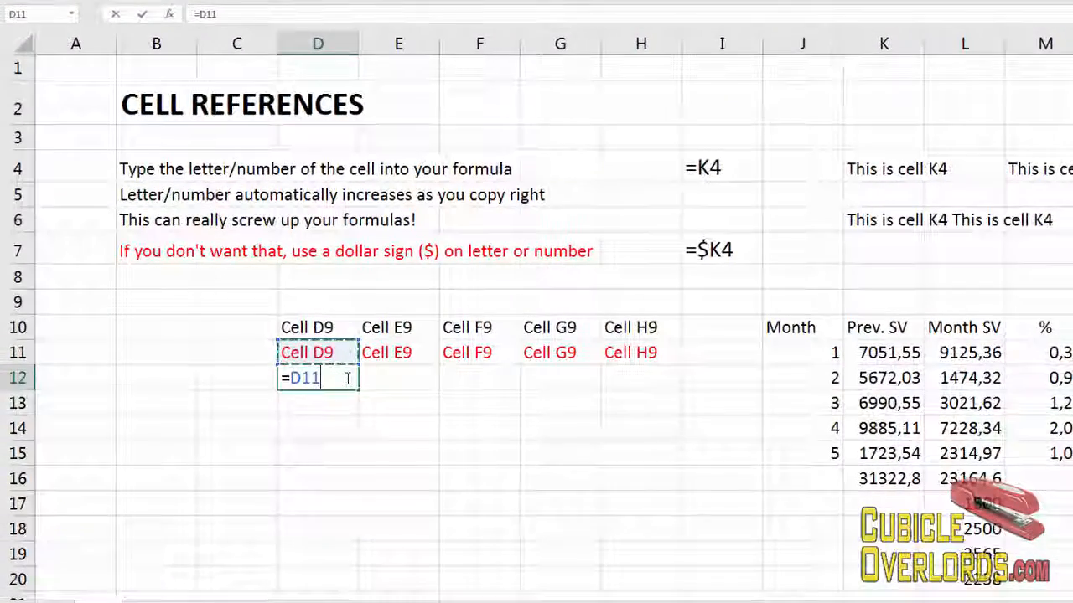
key(Return)
click(347, 377)
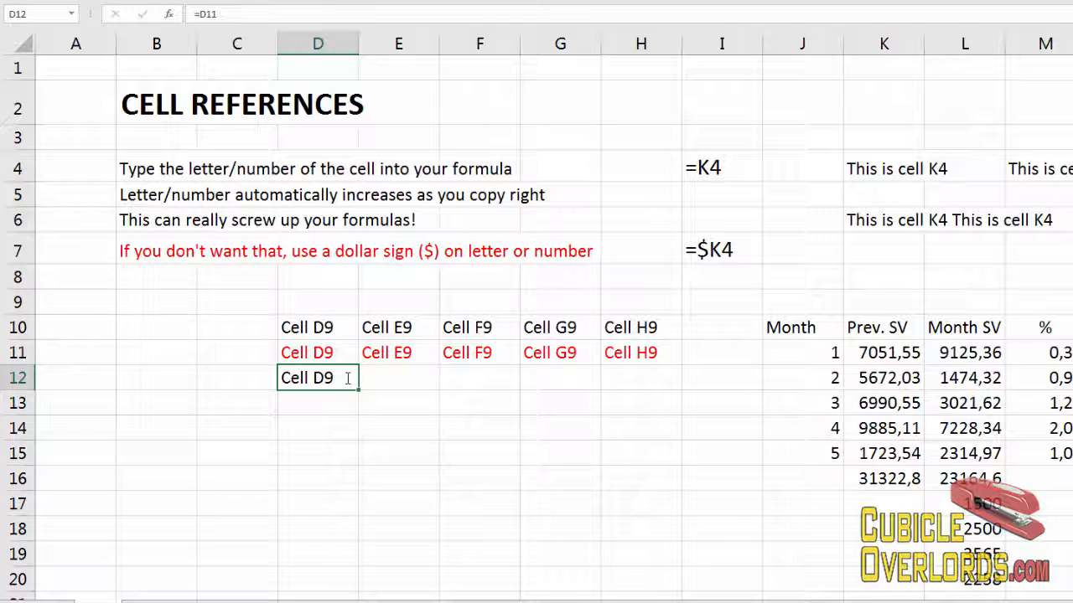
Copy D12's formula across E12 through H12.
key(ctrl+c)
key(Right)
key(shift+Right)
key(shift+Right)
key(shift+Right)
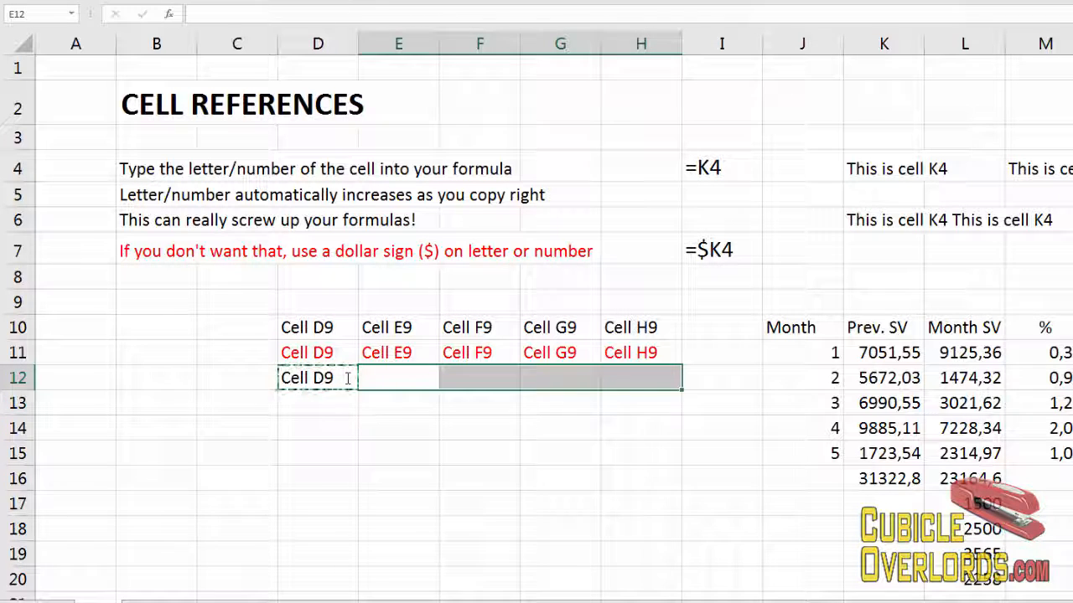
key(ctrl+v)
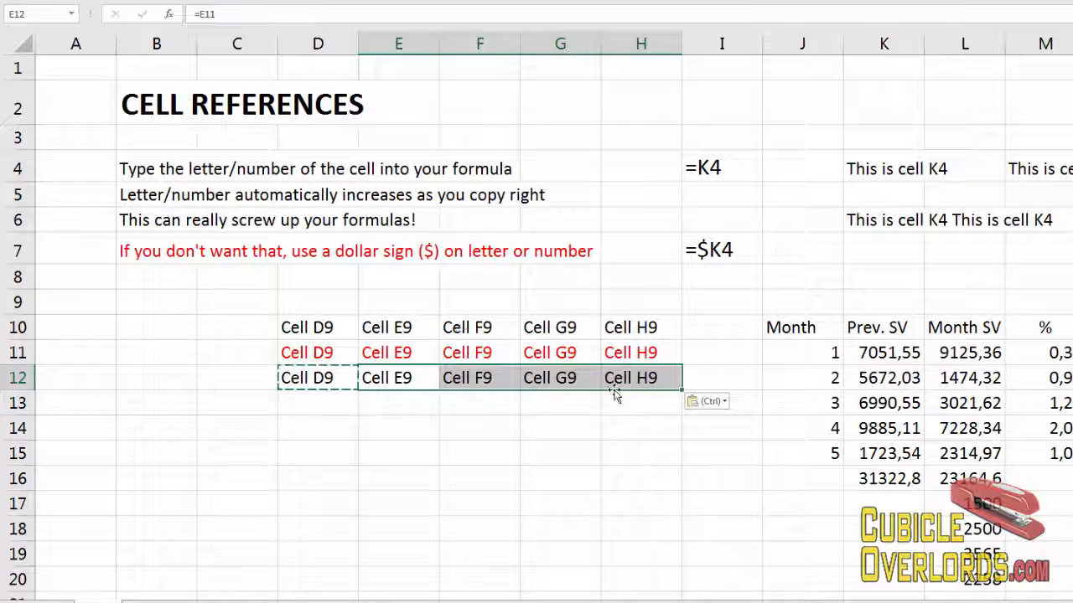
Change D12's formula to =$D11 by fixing the column with a dollar sign.
click(314, 382)
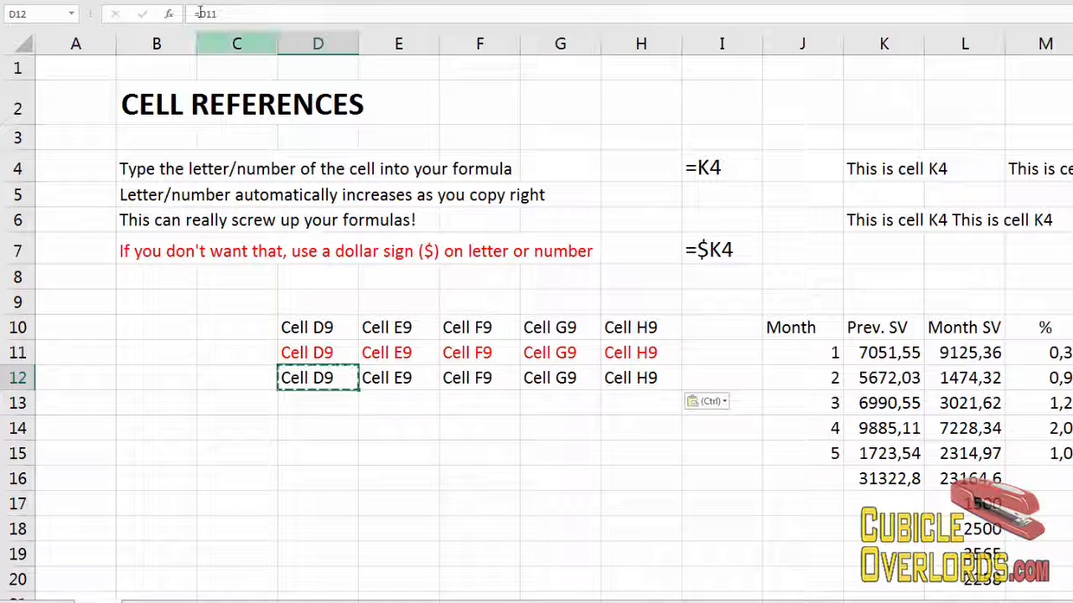
click(239, 17)
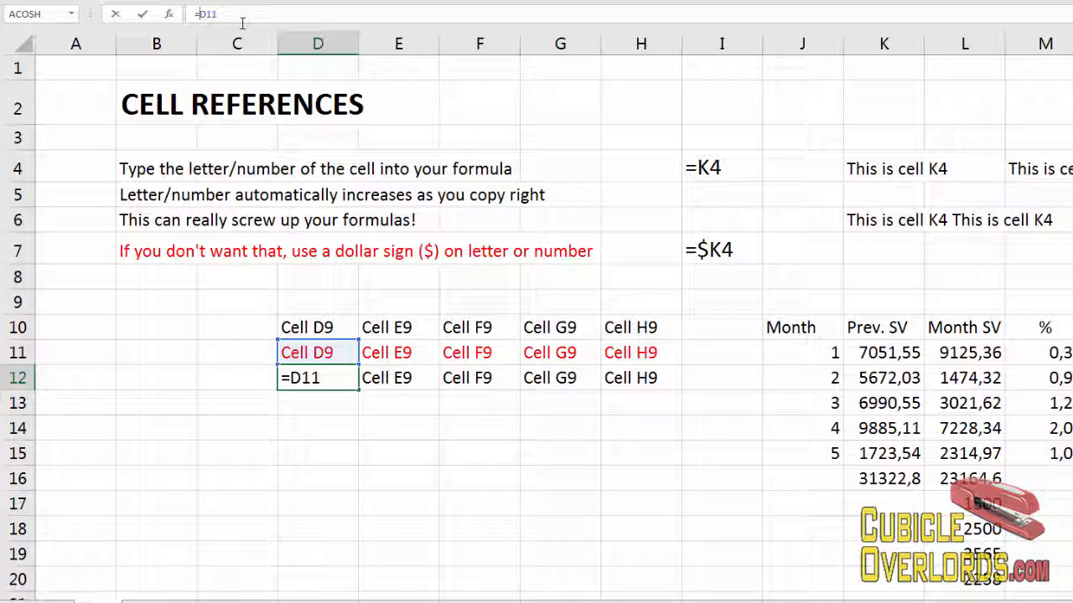
text($)
key(Return)
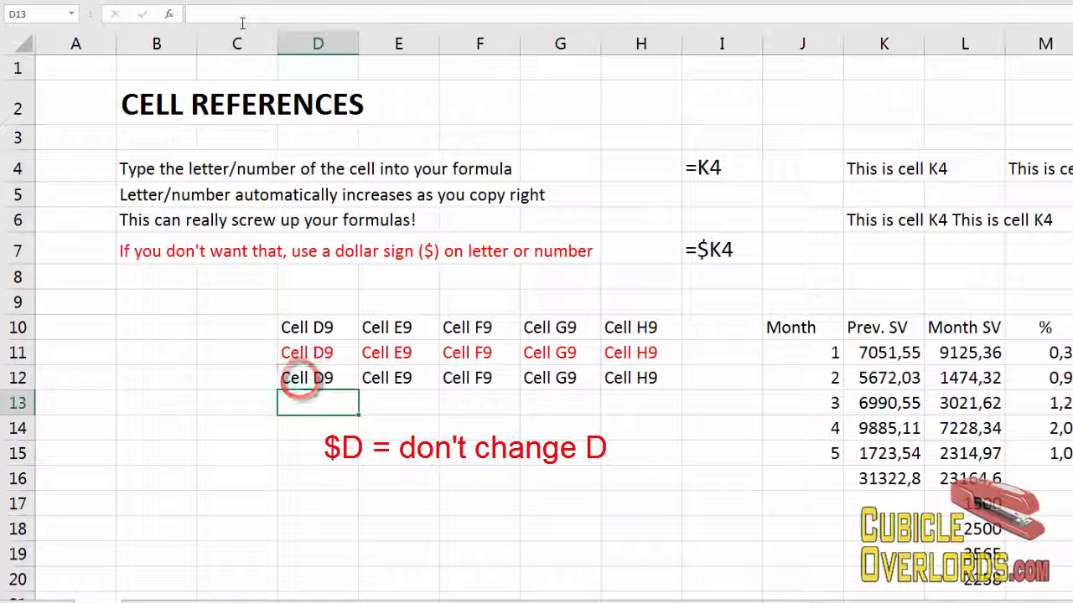
Copy the fixed-column formula from D12 across E12 through H12, replacing the earlier copies.
key(Up)
key(ctrl+c)
key(Right)
key(shift+Right)
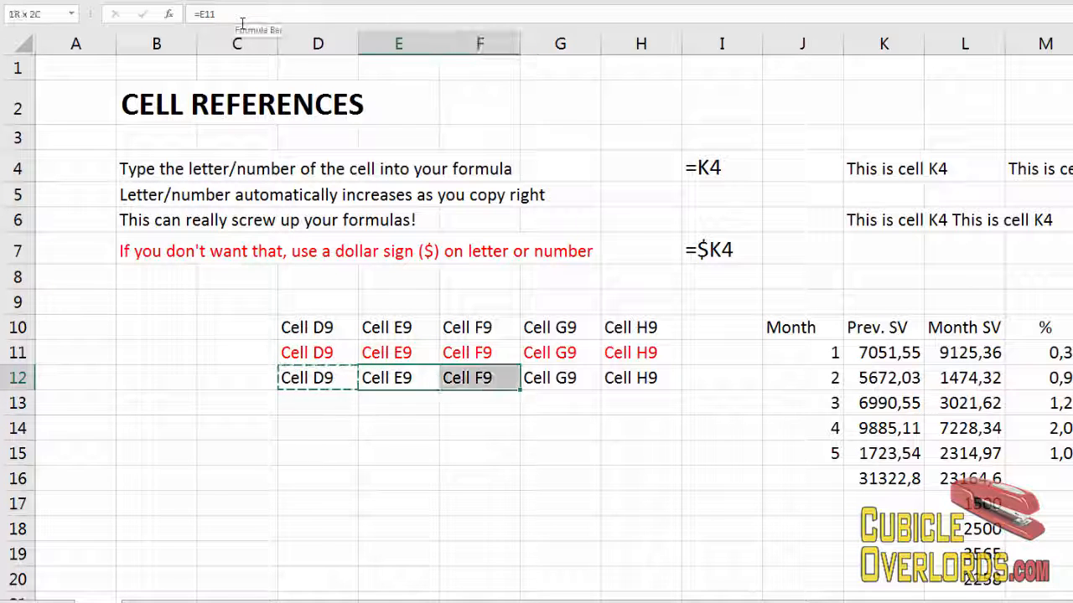
key(shift+Right)
key(shift+Right)
key(ctrl+v)
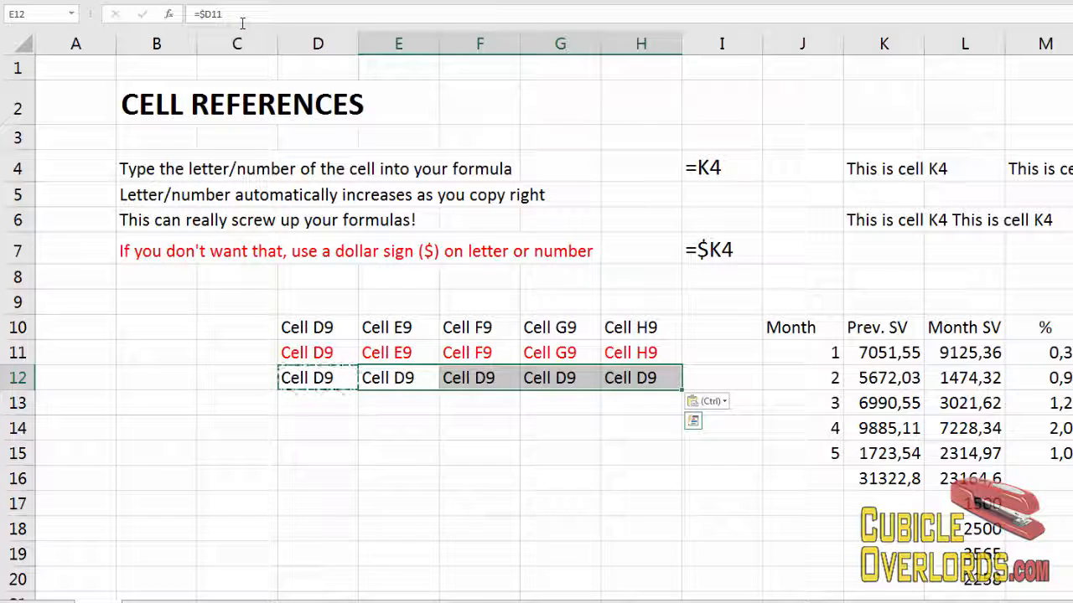
Inspect the formulas in E12 through H12 to compare their references.
click(382, 378)
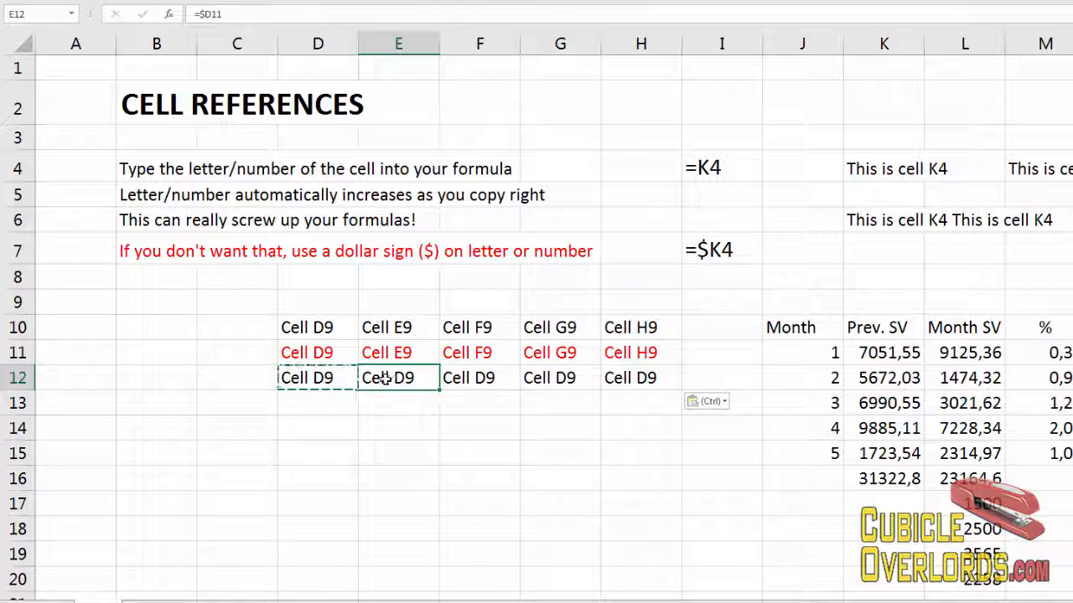
double_click(382, 378)
key(Escape)
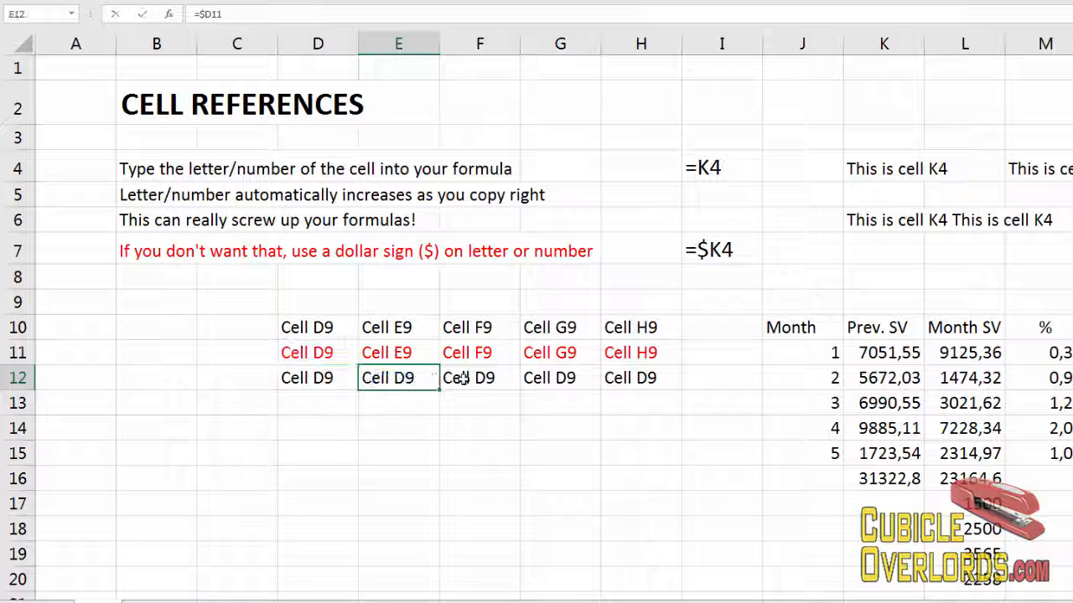
double_click(452, 378)
key(Escape)
double_click(541, 378)
key(Escape)
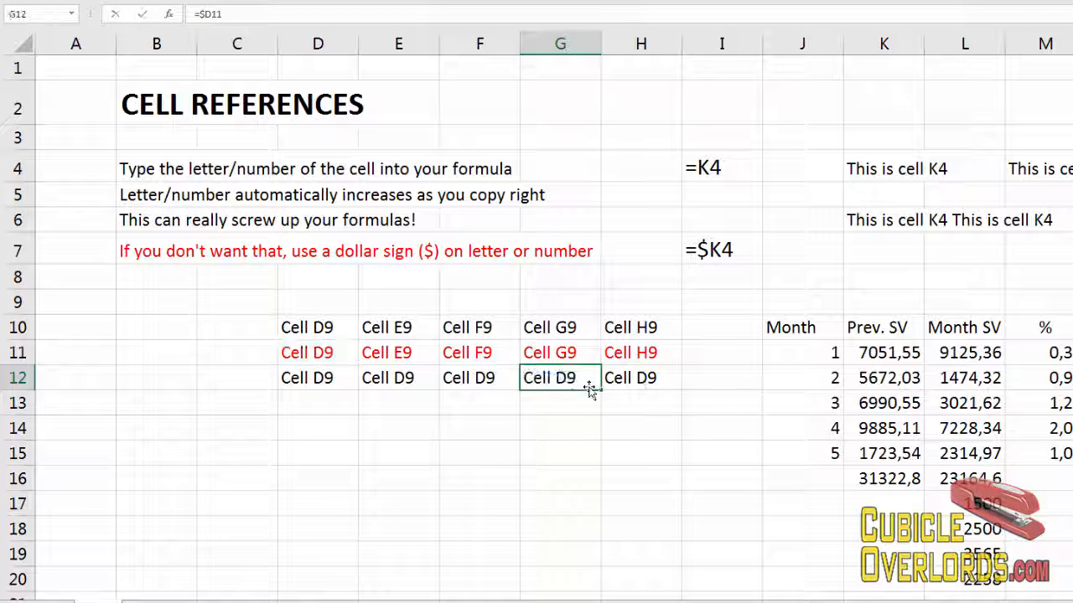
double_click(485, 378)
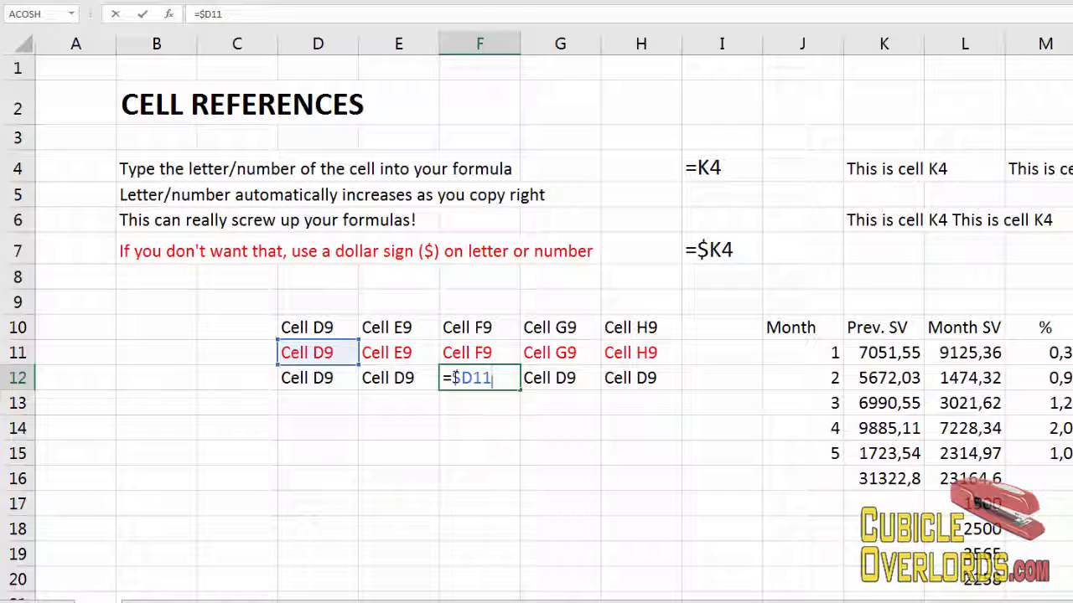
drag(474, 378, 452, 381)
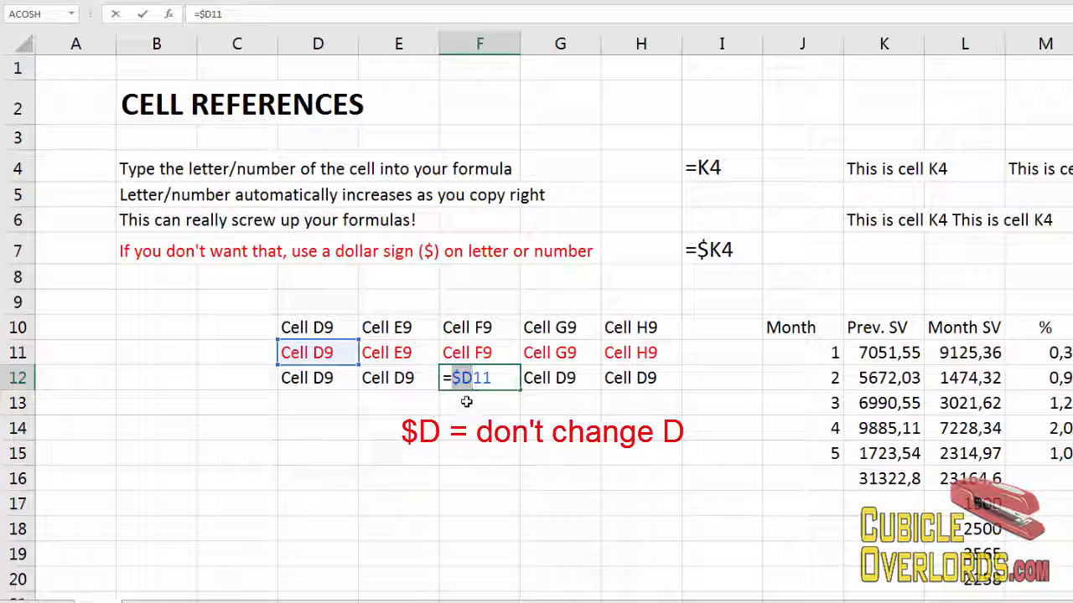
key(Escape)
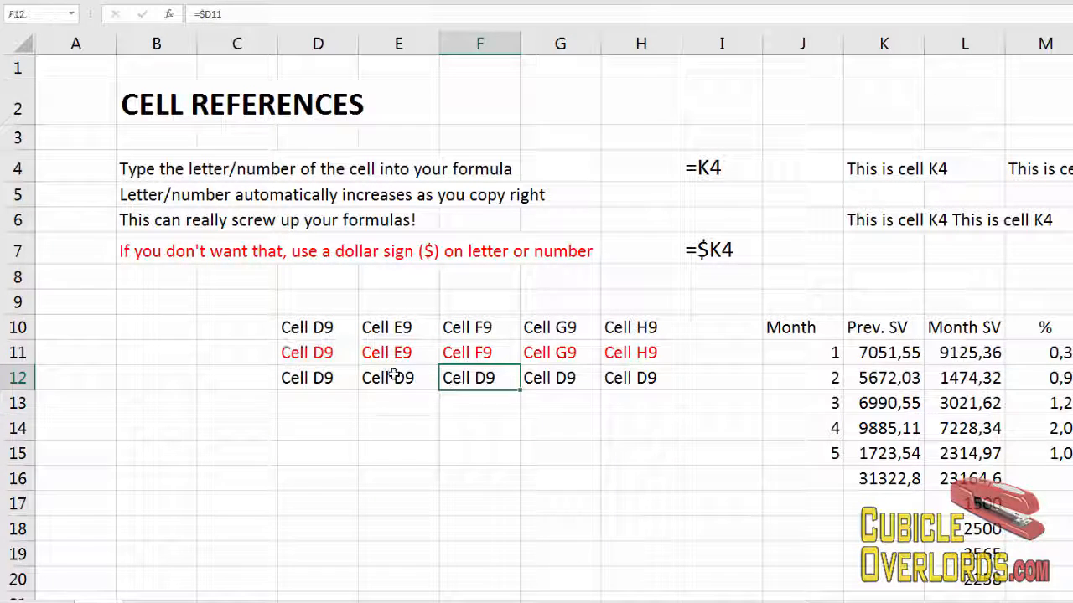
click(394, 377)
click(532, 379)
click(663, 381)
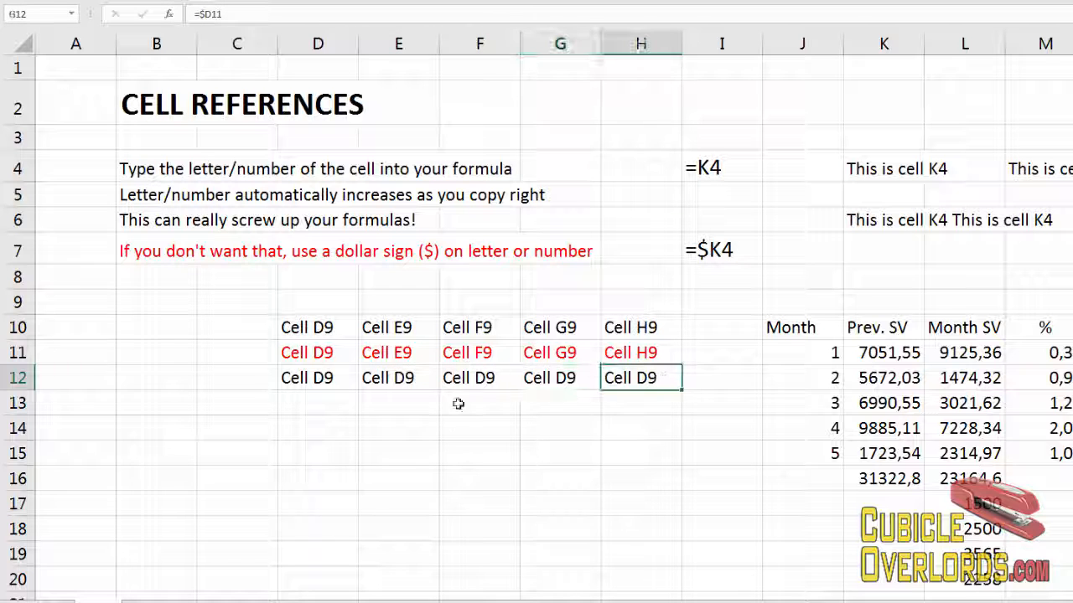
Fill E12's formula down to E15.
click(386, 378)
drag(439, 390, 425, 459)
click(408, 406)
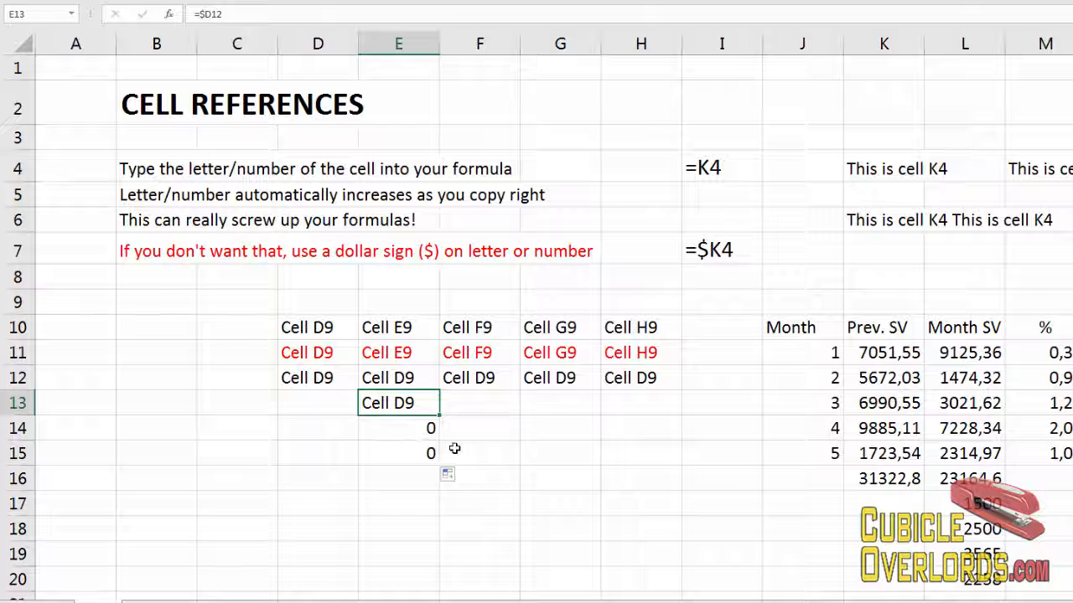
Inspect the formulas in E13 through E15 and the source cell E12.
key(F2)
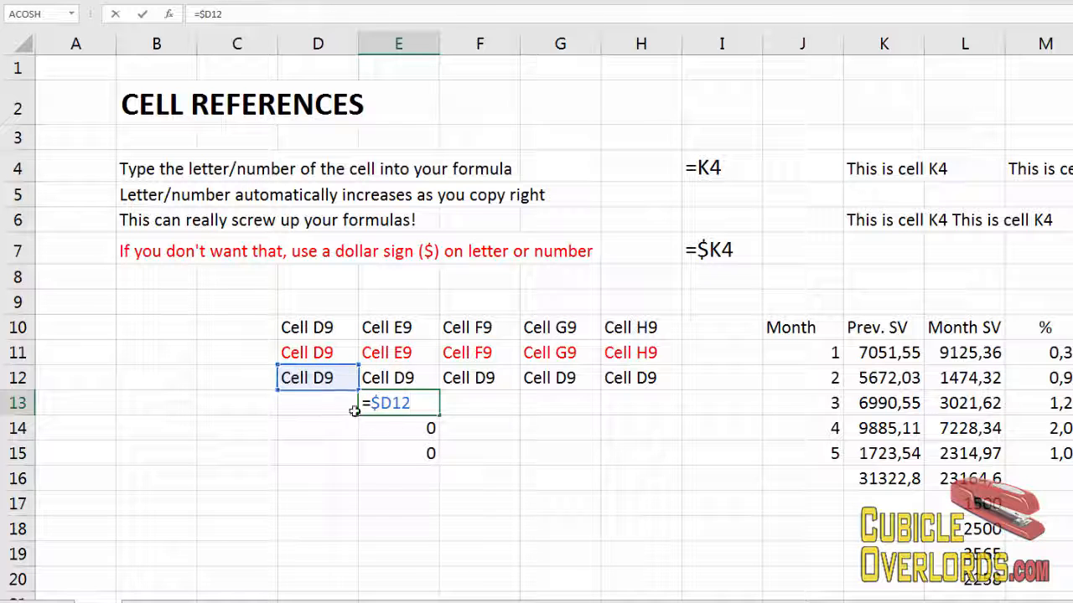
drag(371, 405, 386, 405)
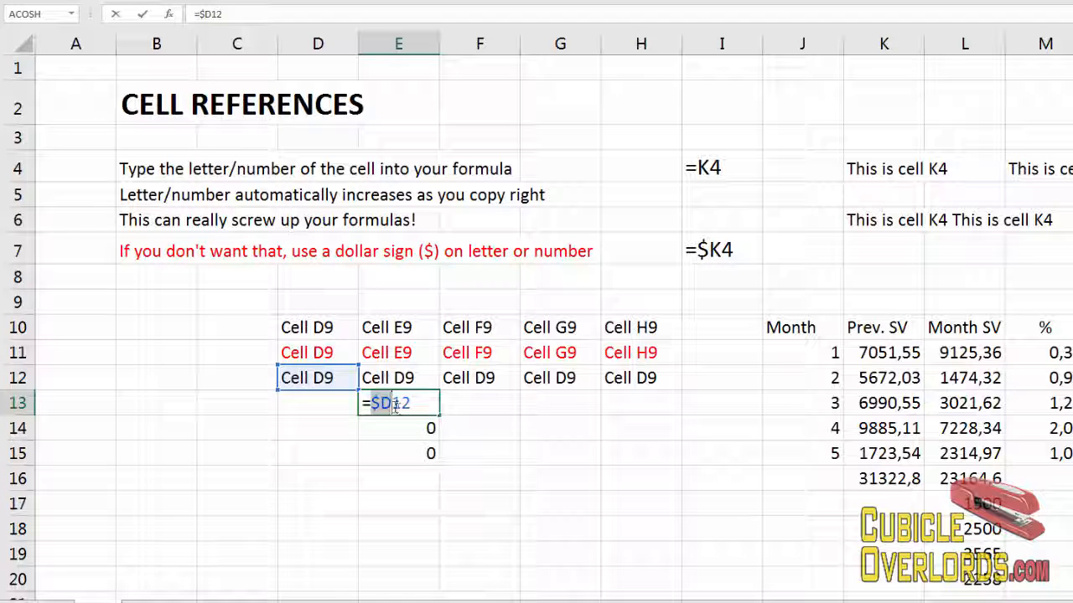
click(400, 406)
key(Escape)
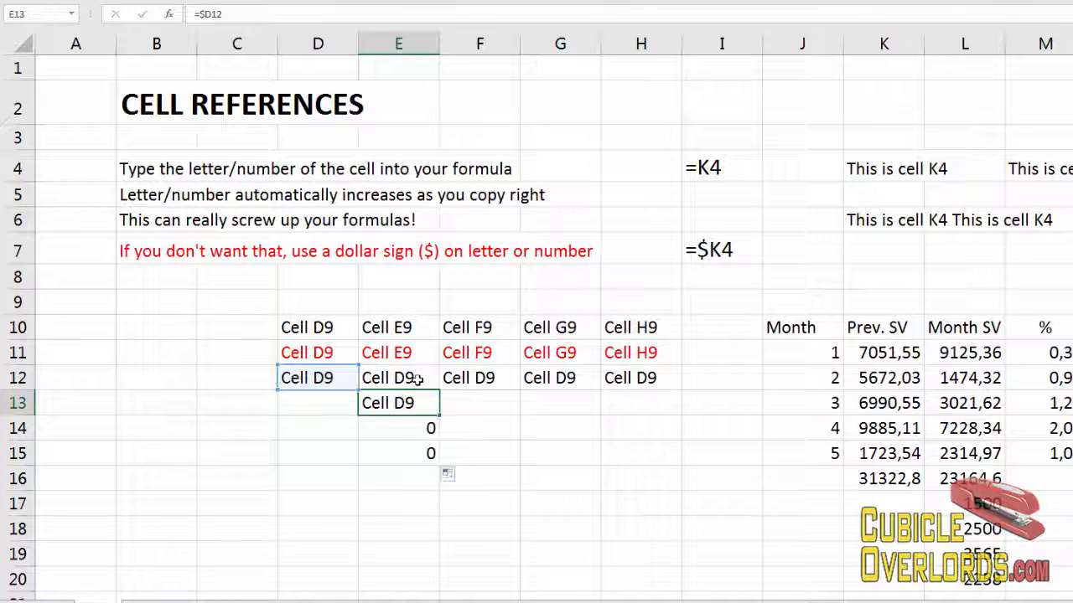
double_click(418, 377)
key(Return)
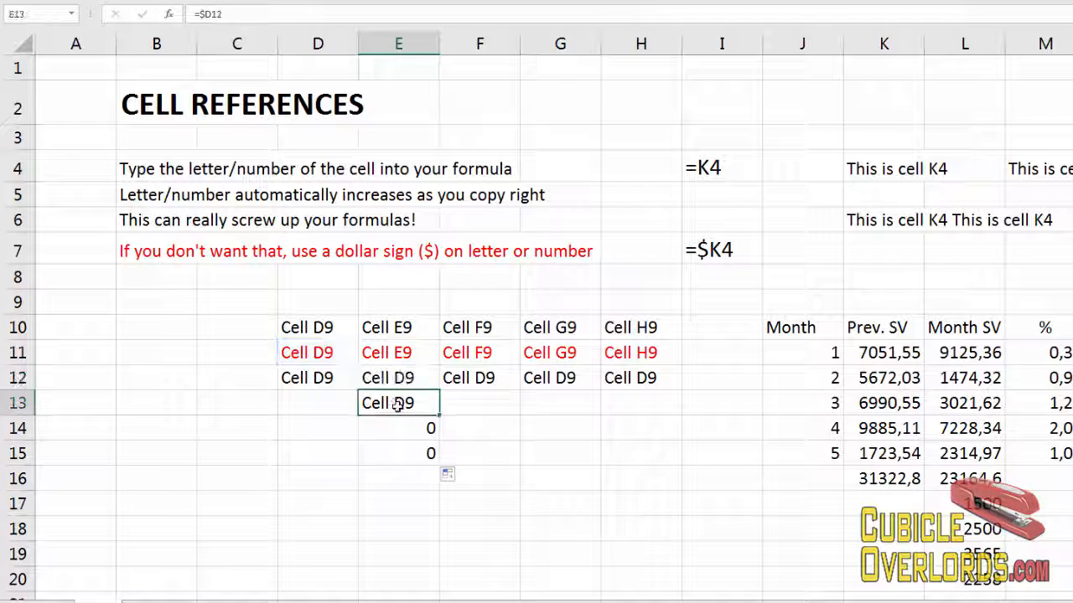
double_click(411, 410)
key(Return)
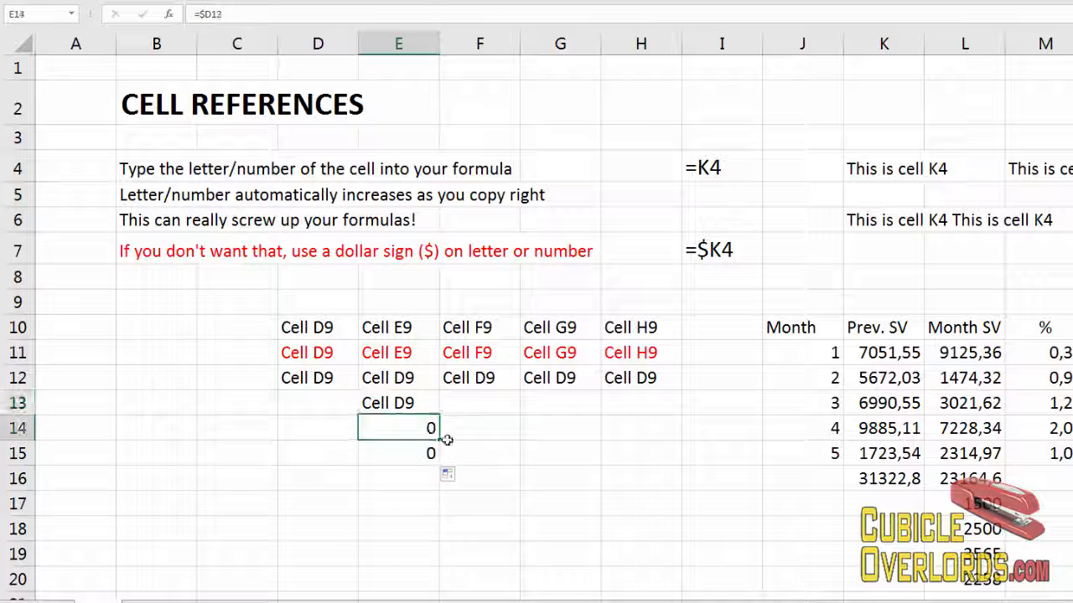
double_click(429, 430)
key(Return)
double_click(425, 454)
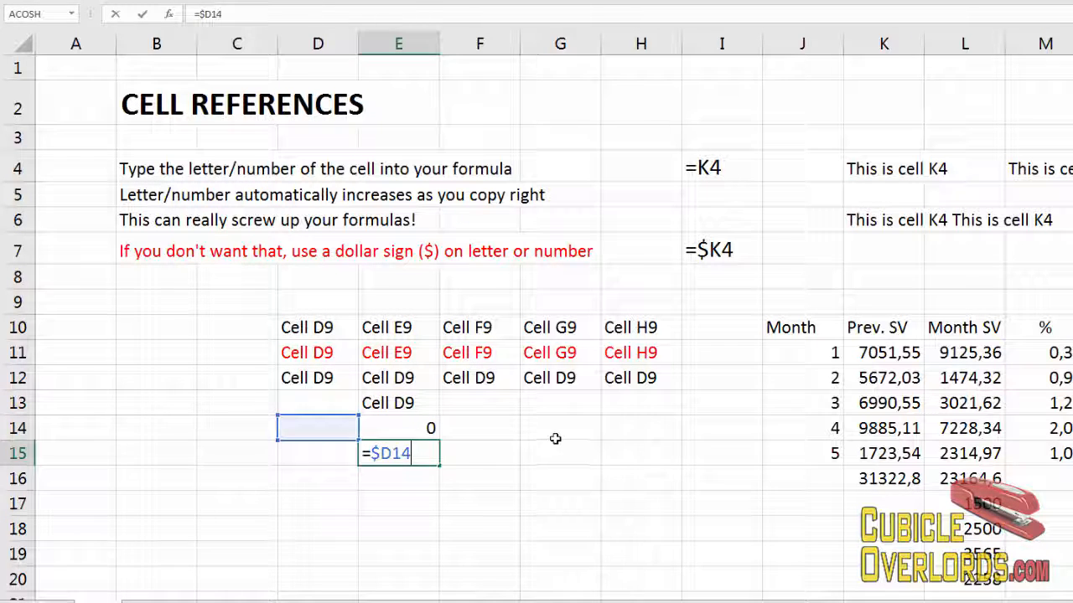
Clear the filled cells E13 through E15.
click(556, 431)
drag(396, 403, 425, 447)
key(Delete)
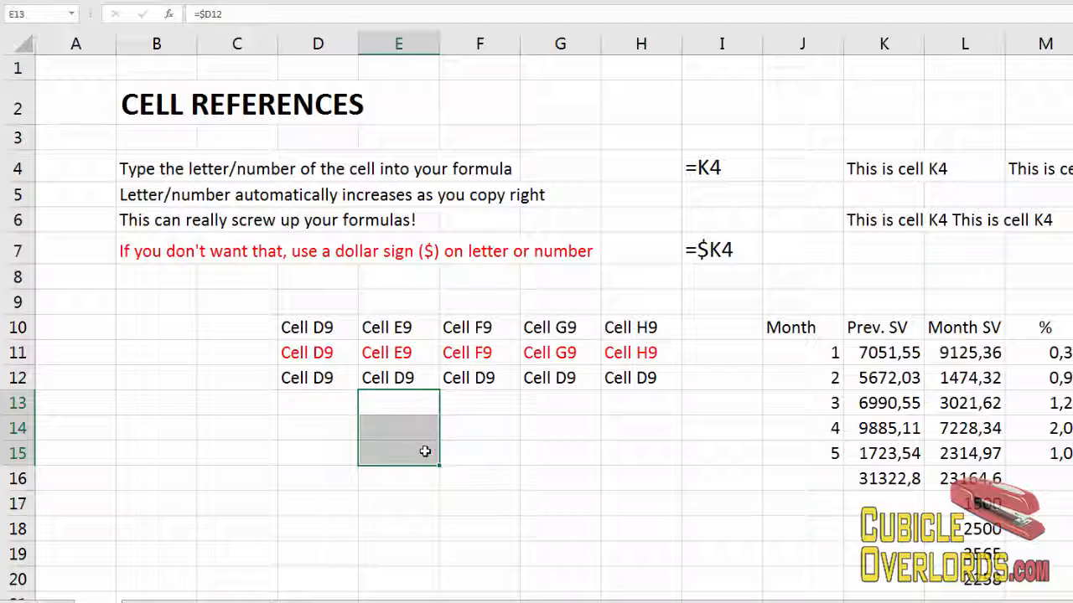
Copy the row of formulas D12 through H12 and paste it into D13 through H15.
click(567, 420)
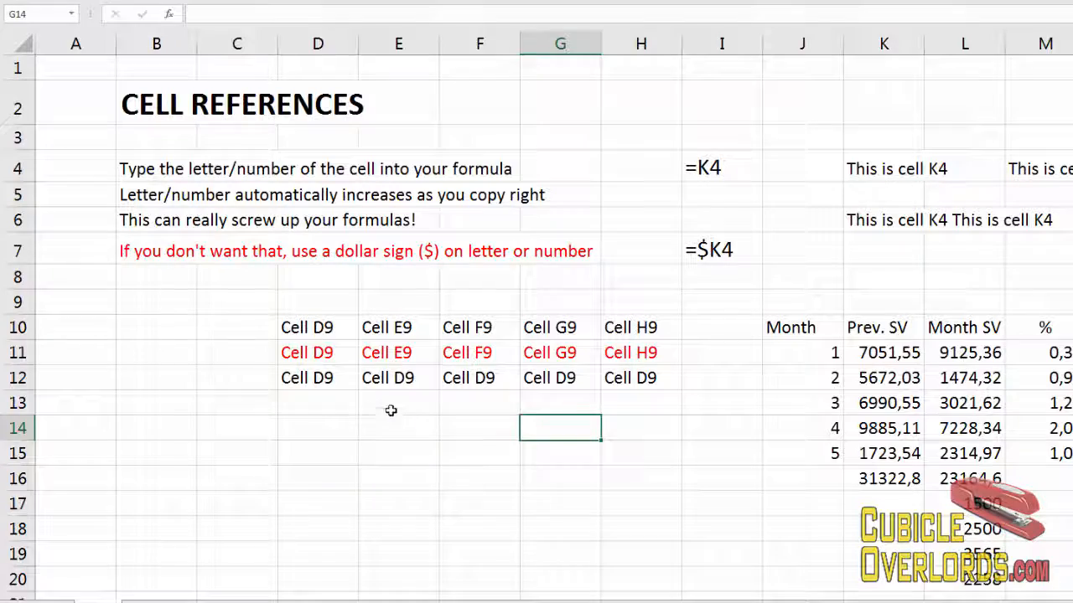
click(328, 398)
click(324, 377)
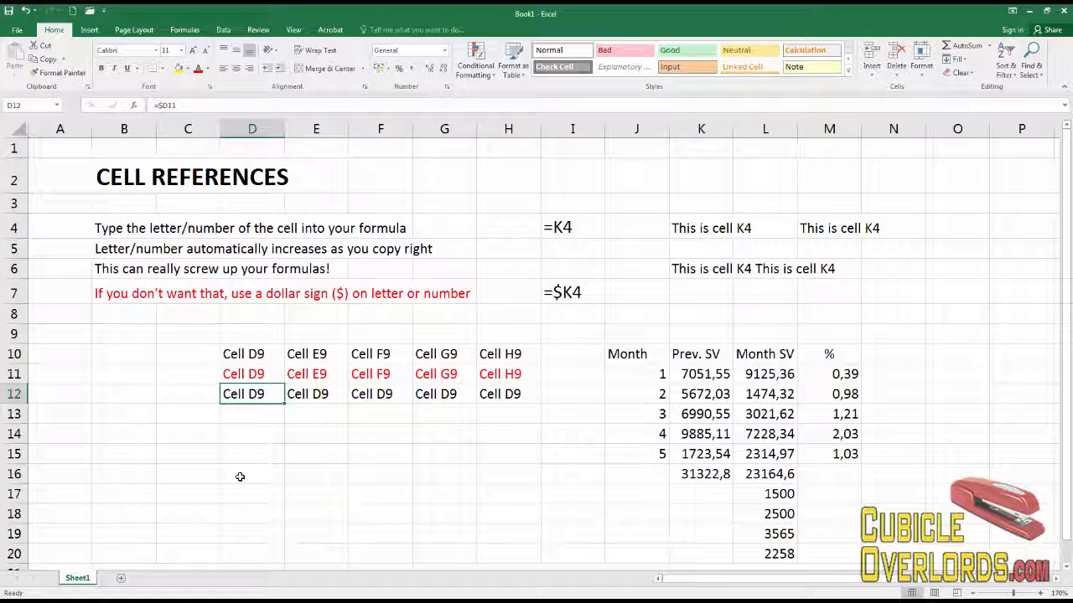
drag(342, 398, 503, 395)
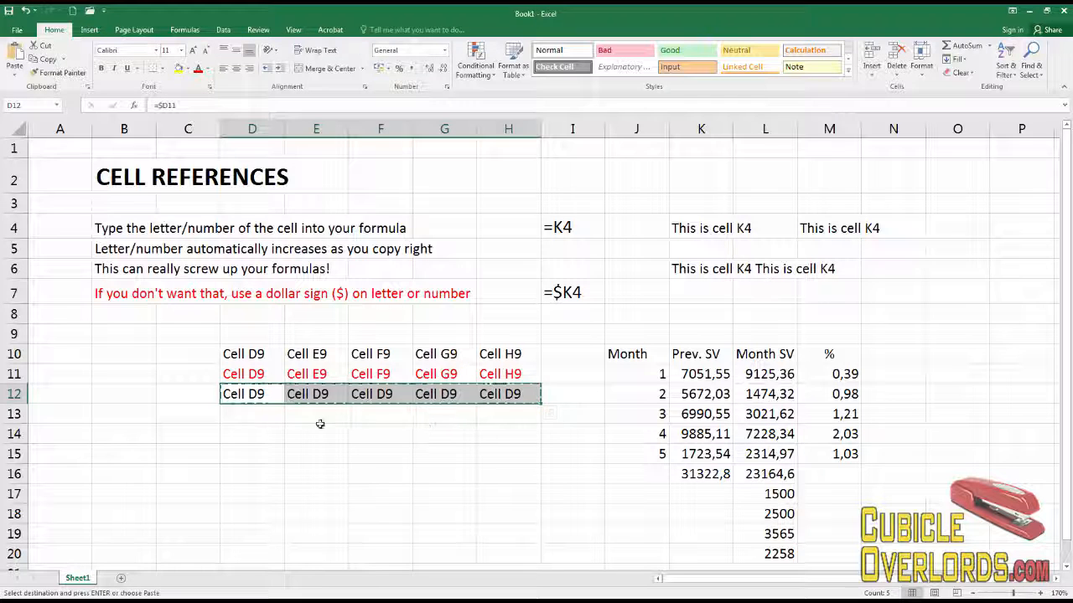
key(ctrl+c)
drag(247, 414, 503, 457)
key(ctrl+v)
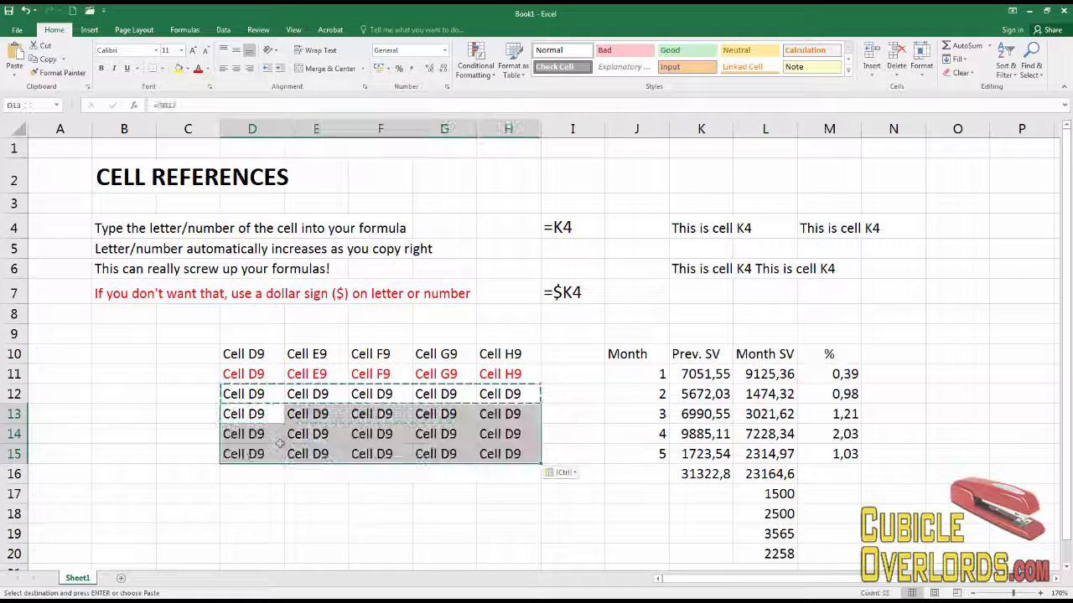
Inspect the pasted formulas in E14, F14 and G14 to compare their references.
click(316, 434)
key(F2)
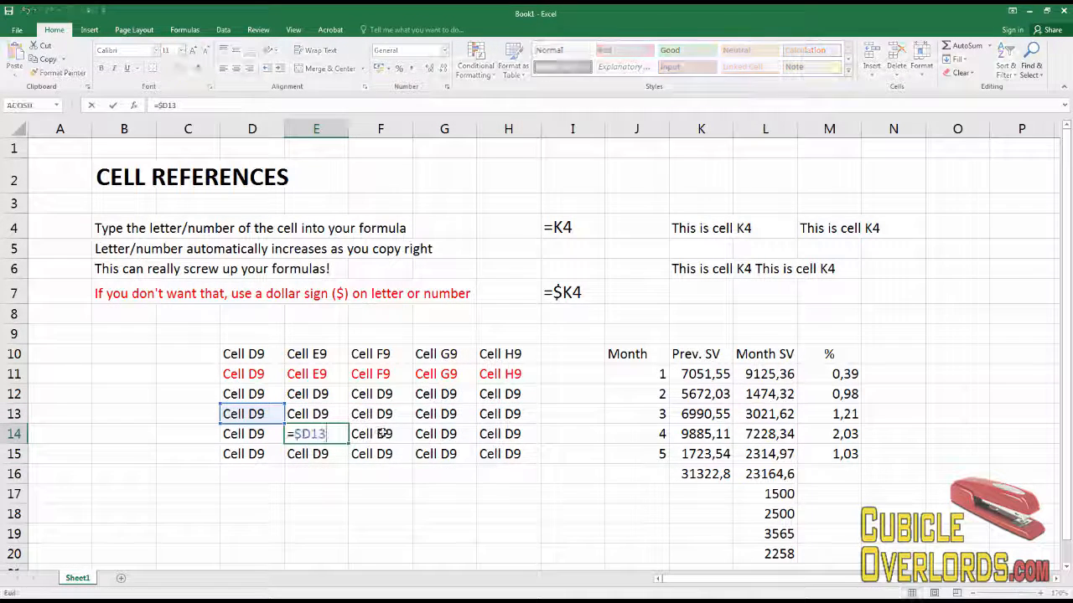
key(Escape)
double_click(379, 433)
key(Escape)
double_click(427, 433)
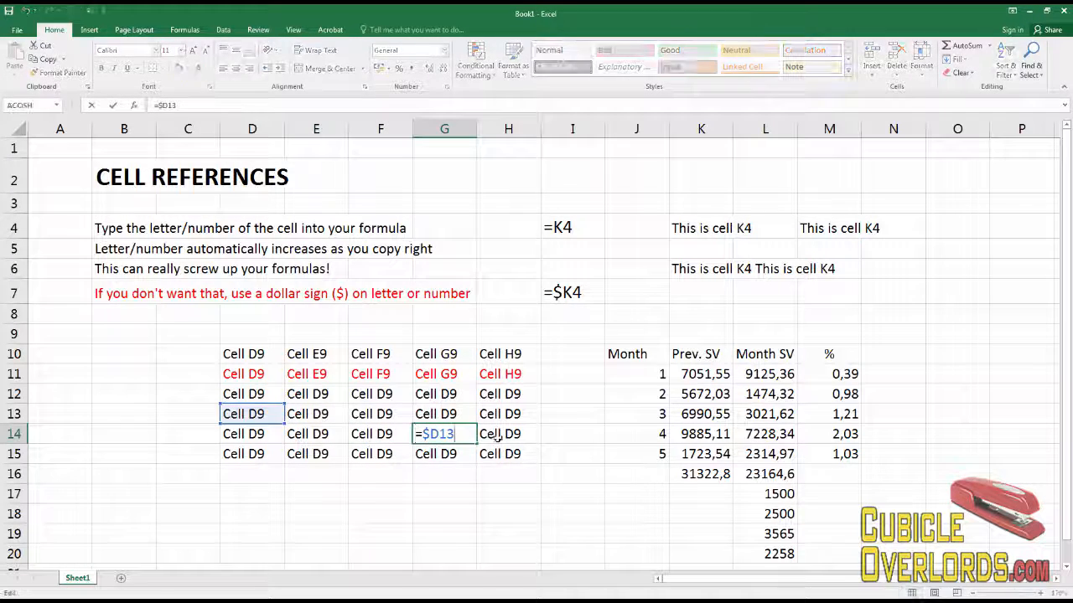
key(Escape)
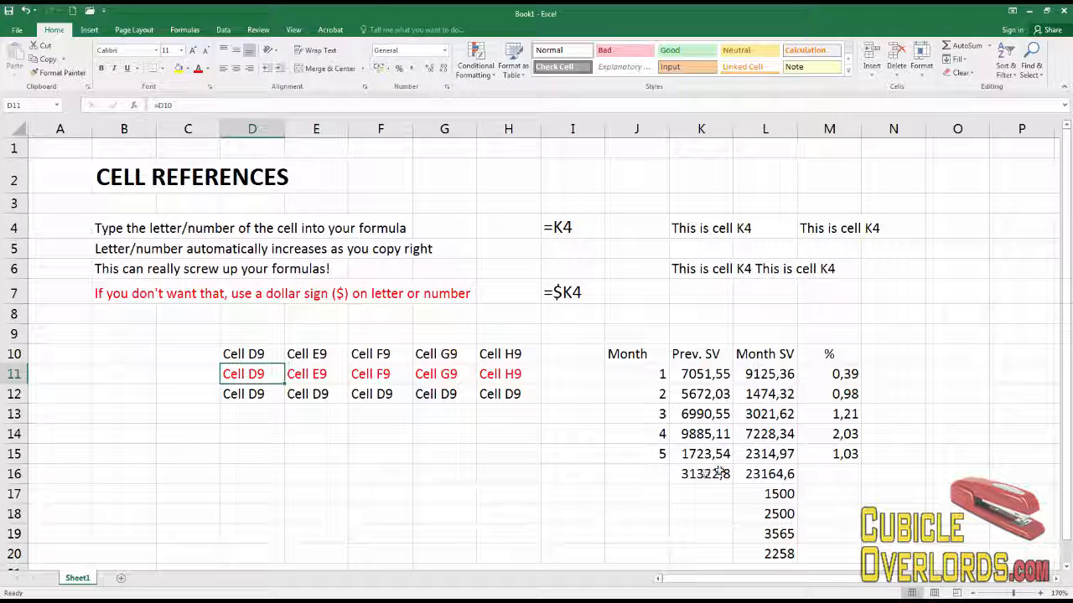
Edit M11's formula to =L11/L$16 so the total row stays fixed.
click(838, 375)
drag(839, 398, 837, 454)
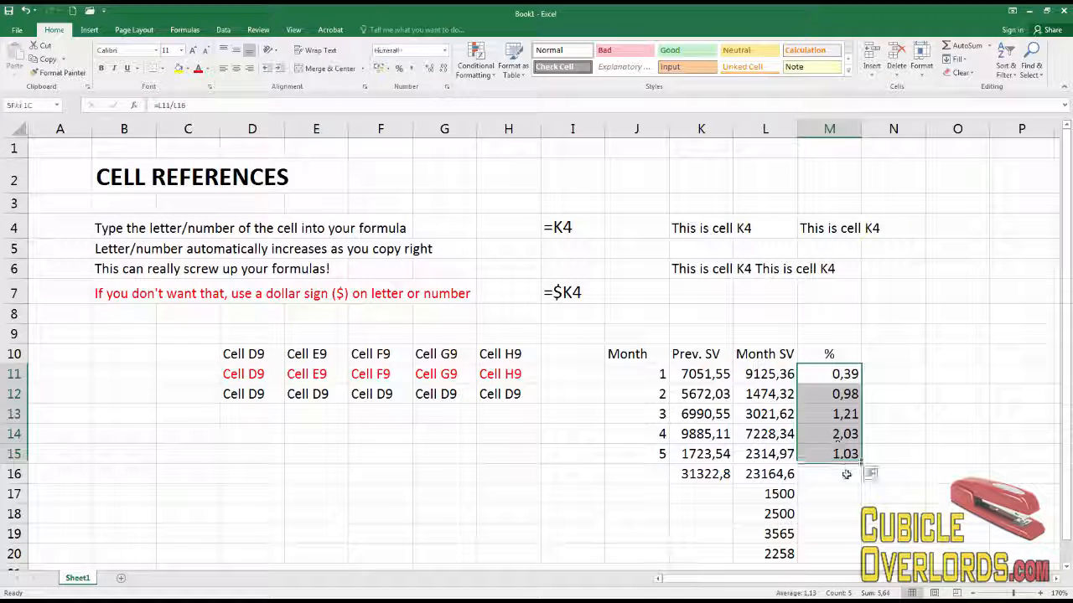
click(766, 514)
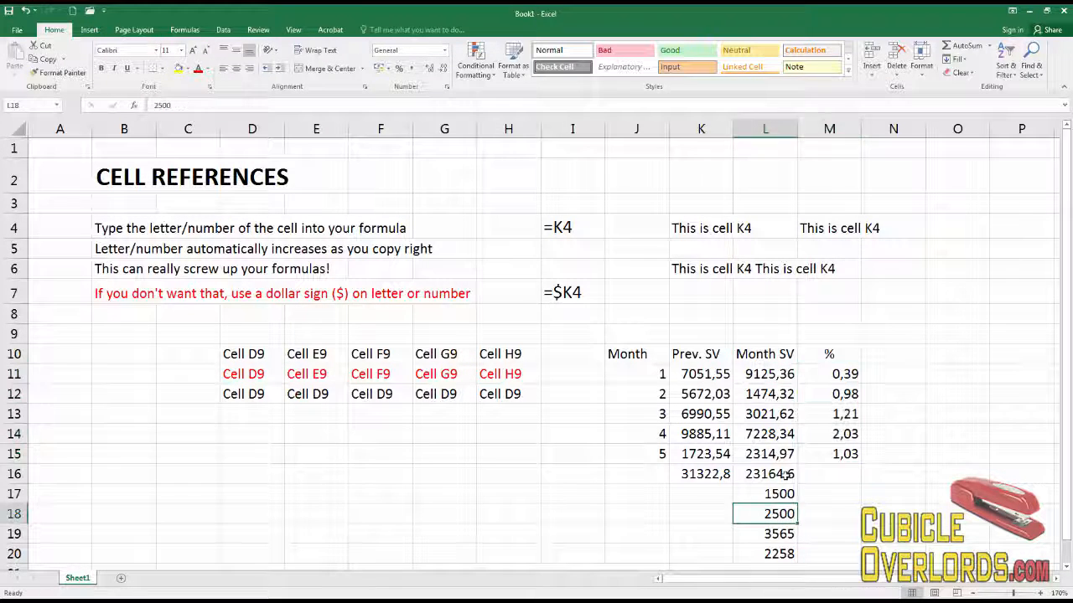
click(769, 474)
click(839, 374)
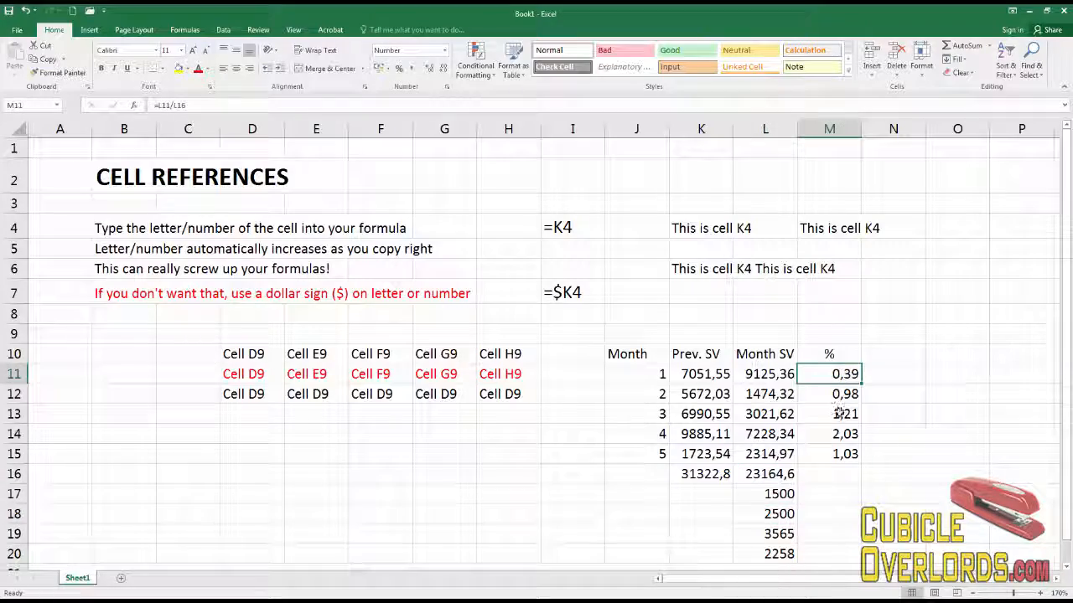
key(F2)
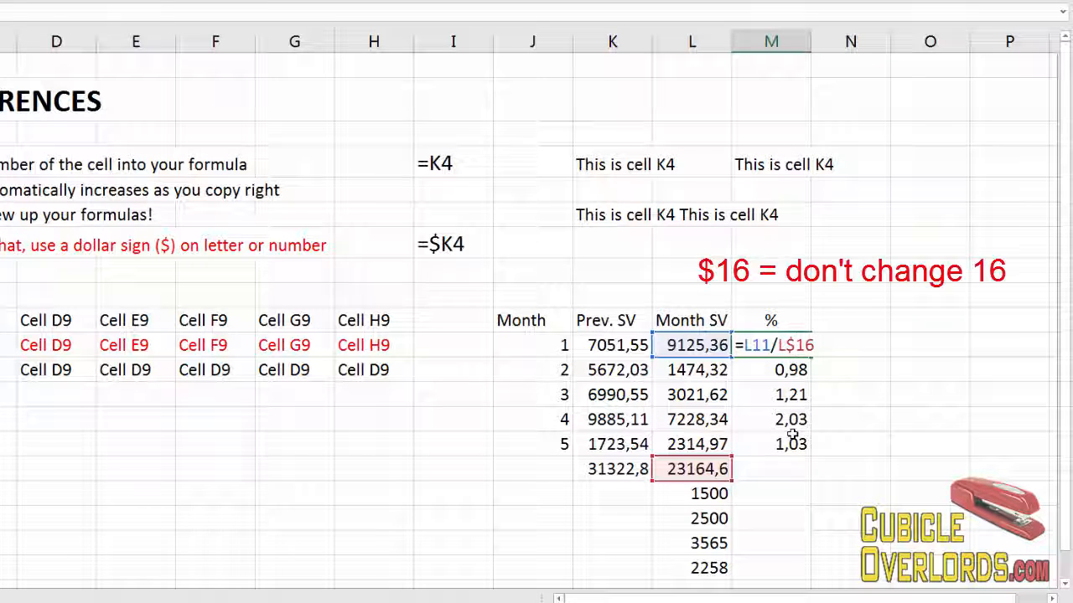
key(Return)
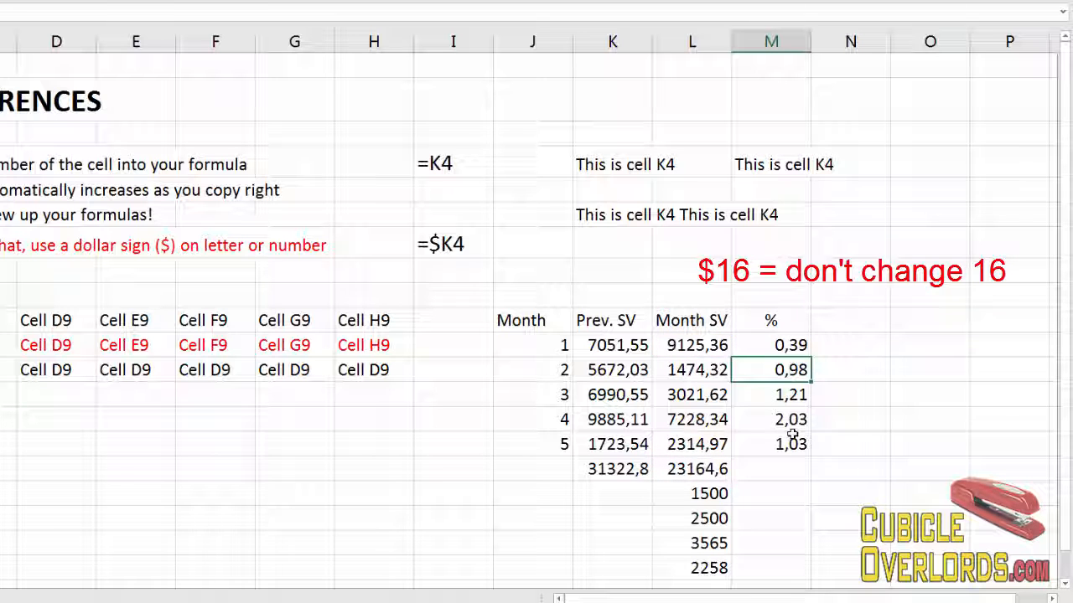
Copy M11's formula down into M12 through M15.
key(Up)
key(ctrl+c)
key(Down)
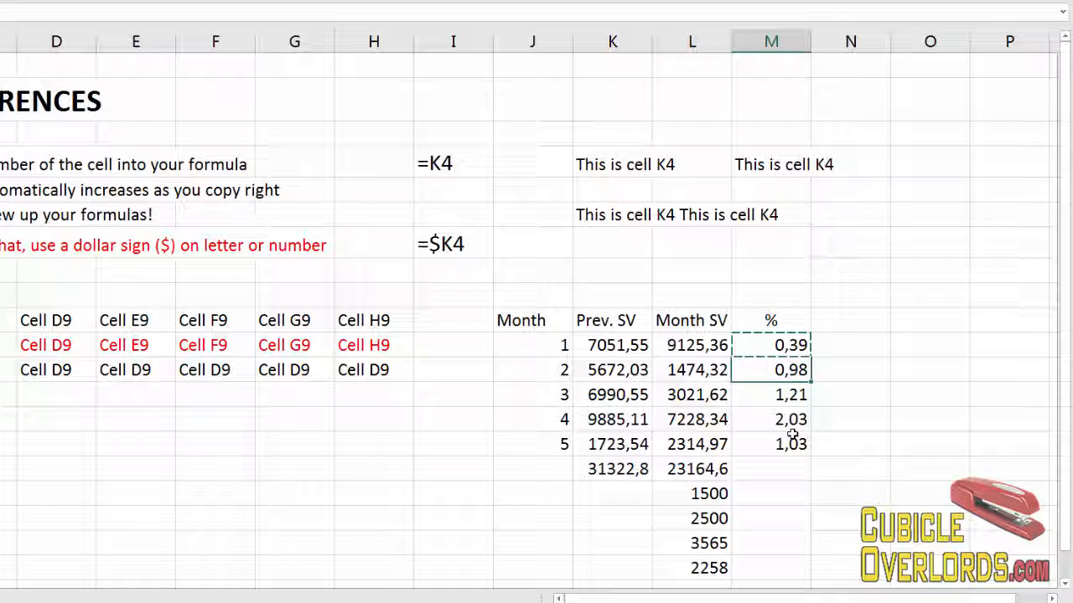
key(shift+Down)
key(shift+Down)
key(shift+Down)
key(ctrl+v)
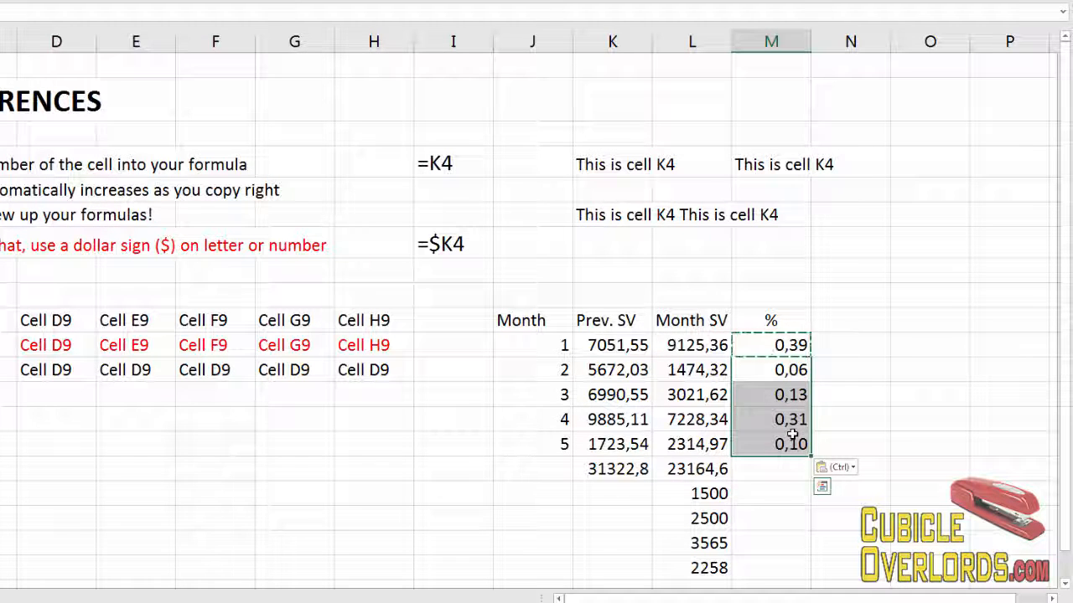
Format the percentages in M11 through M15 as Percent Style.
click(791, 434)
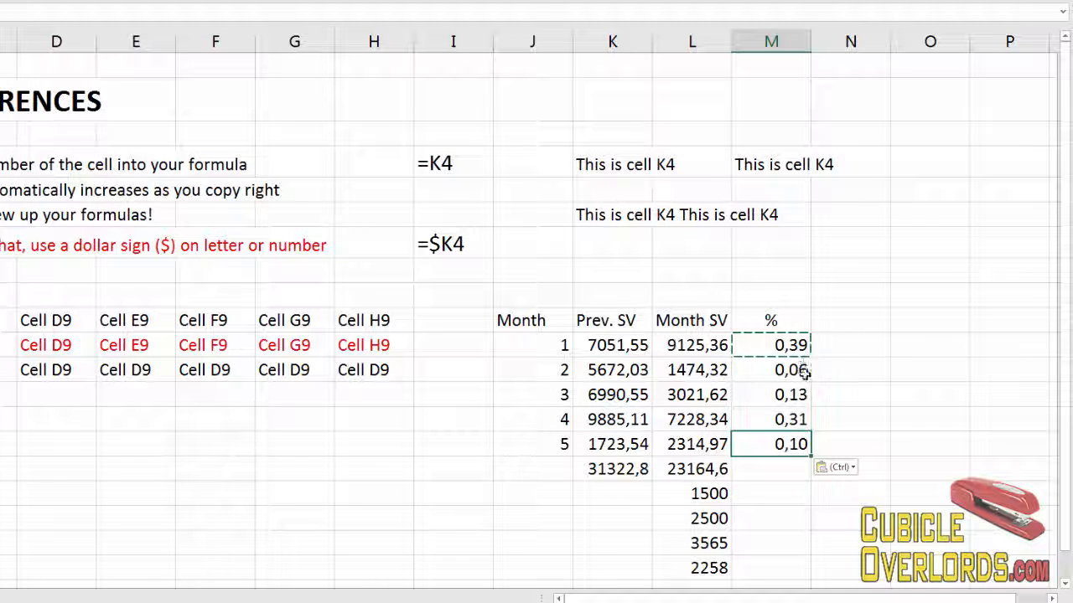
click(785, 474)
drag(797, 345, 798, 444)
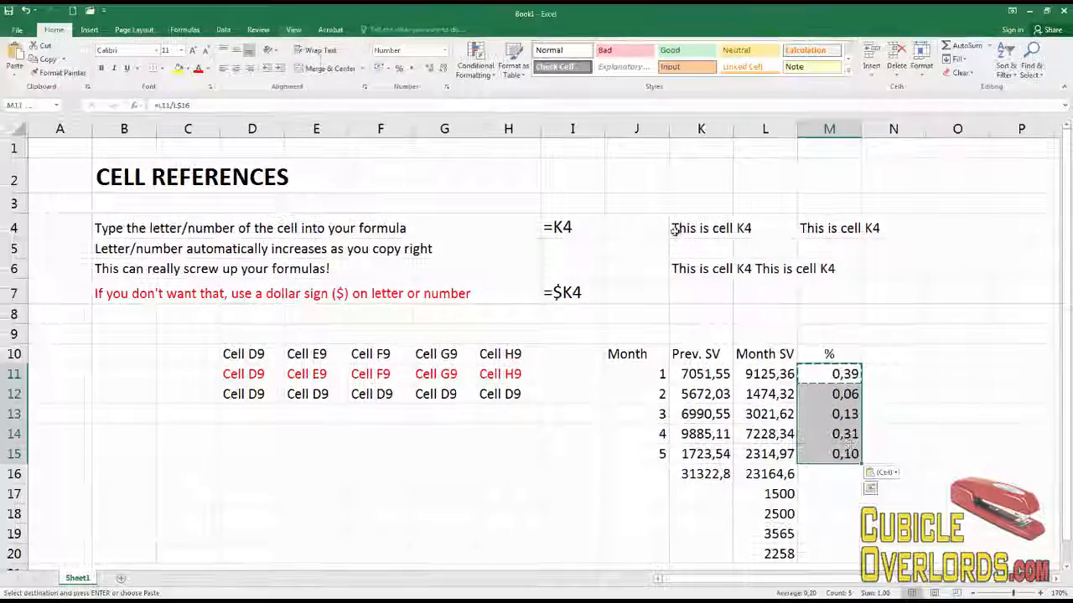
click(399, 68)
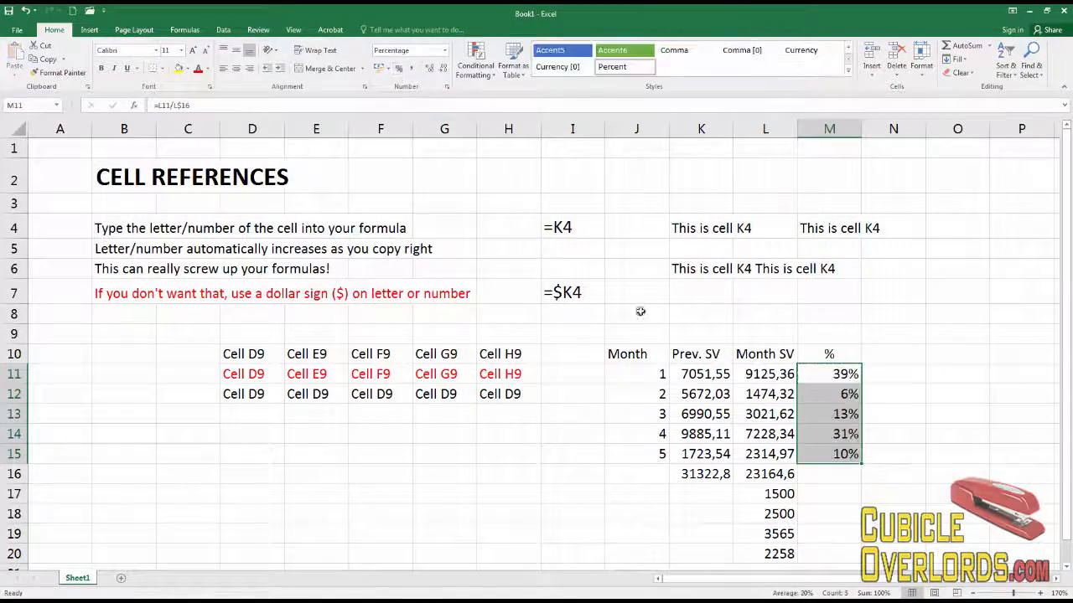
Insert an AutoSum of M11:M15 in M16.
click(843, 412)
click(834, 459)
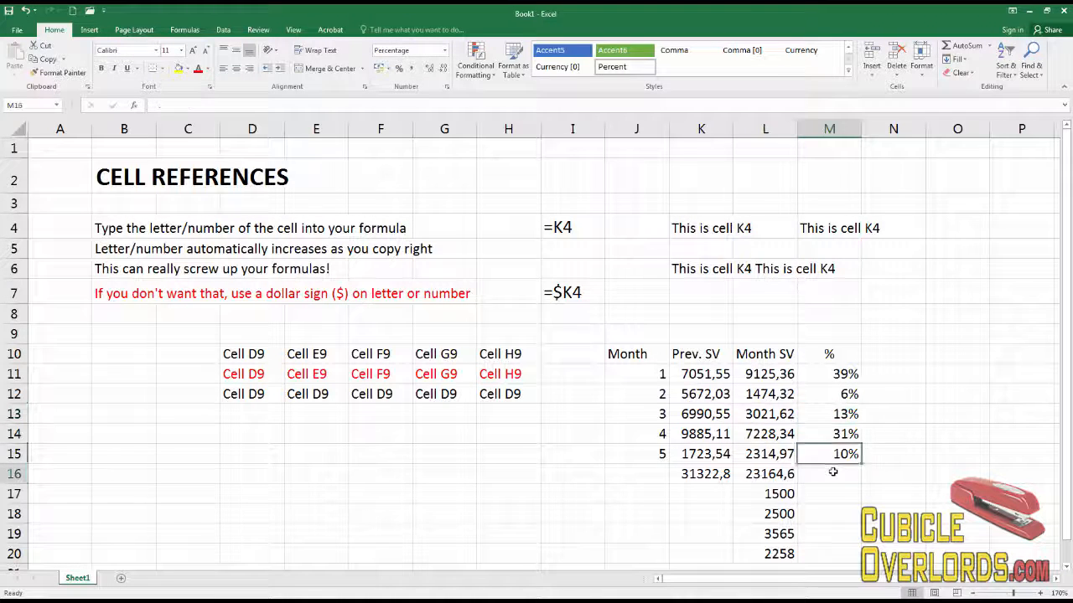
click(834, 473)
click(964, 46)
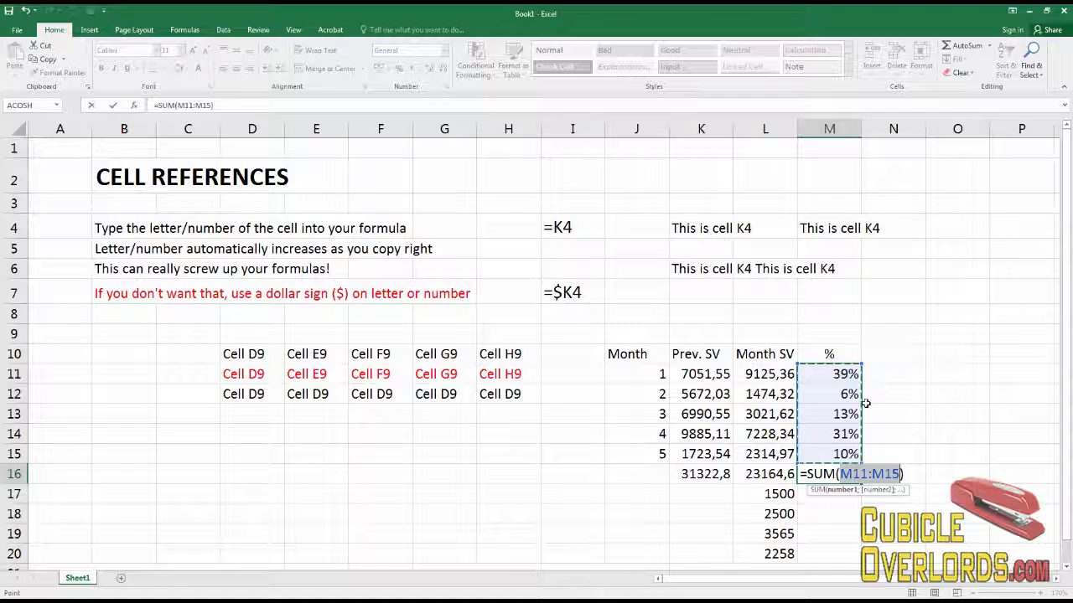
key(ctrl+Return)
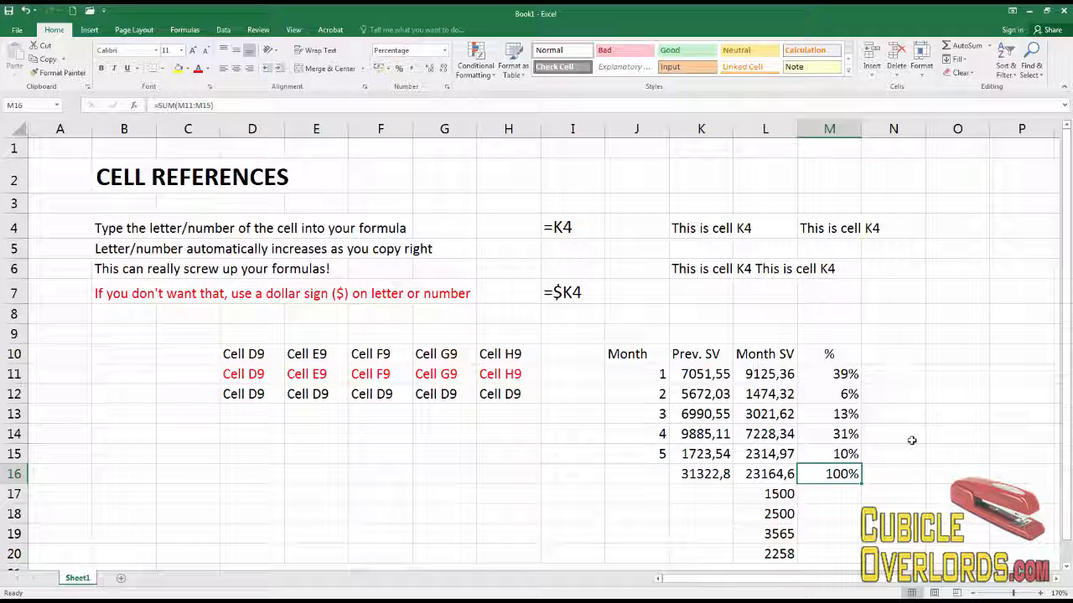
Inspect the Month SV values and their total in L16 alongside the percentage total.
click(780, 375)
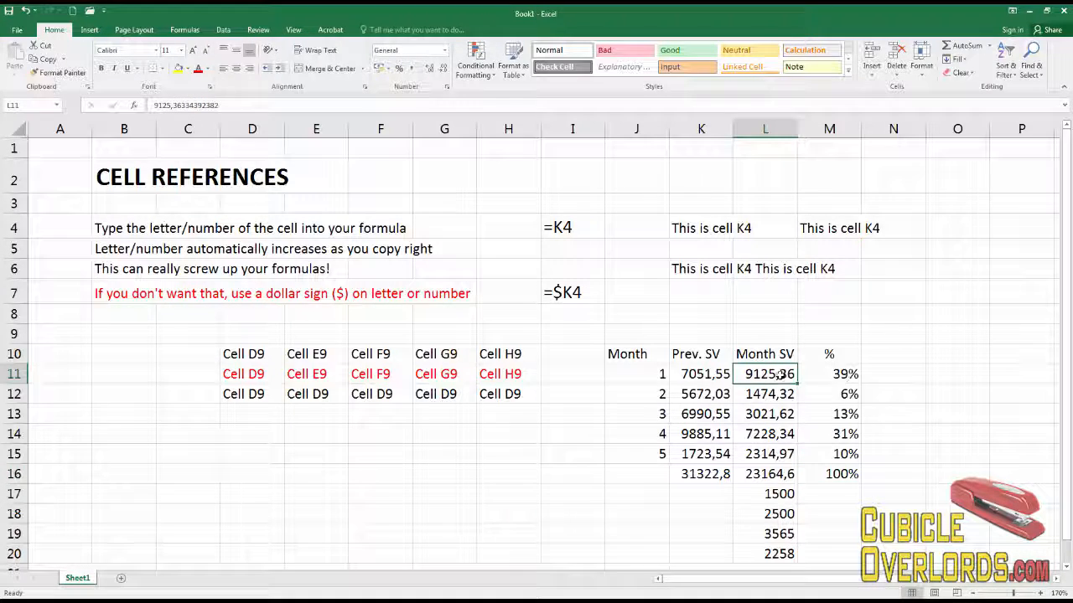
click(848, 474)
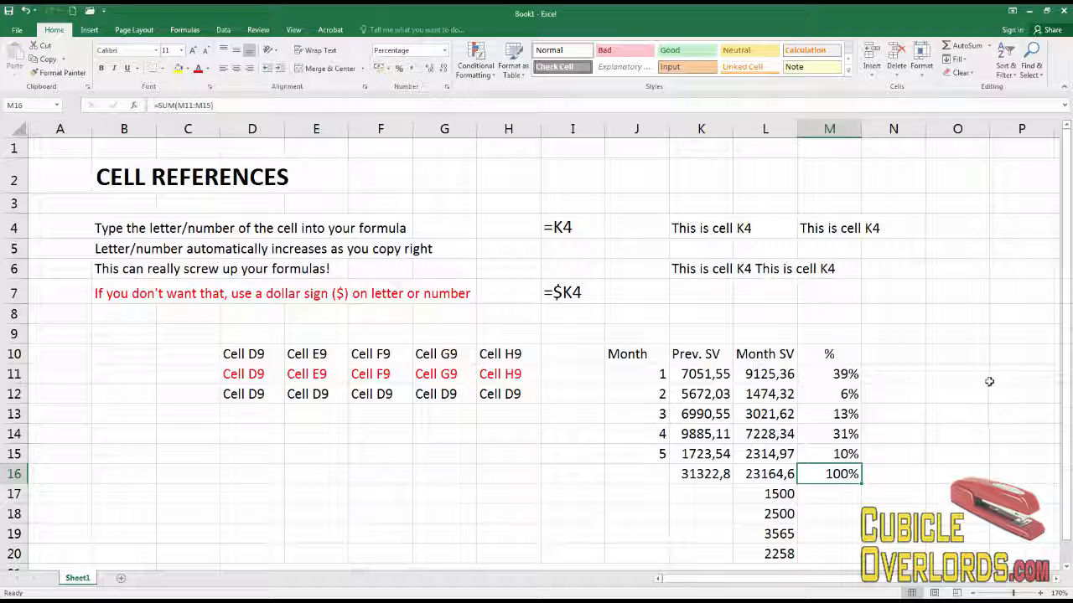
click(894, 375)
drag(765, 378, 765, 454)
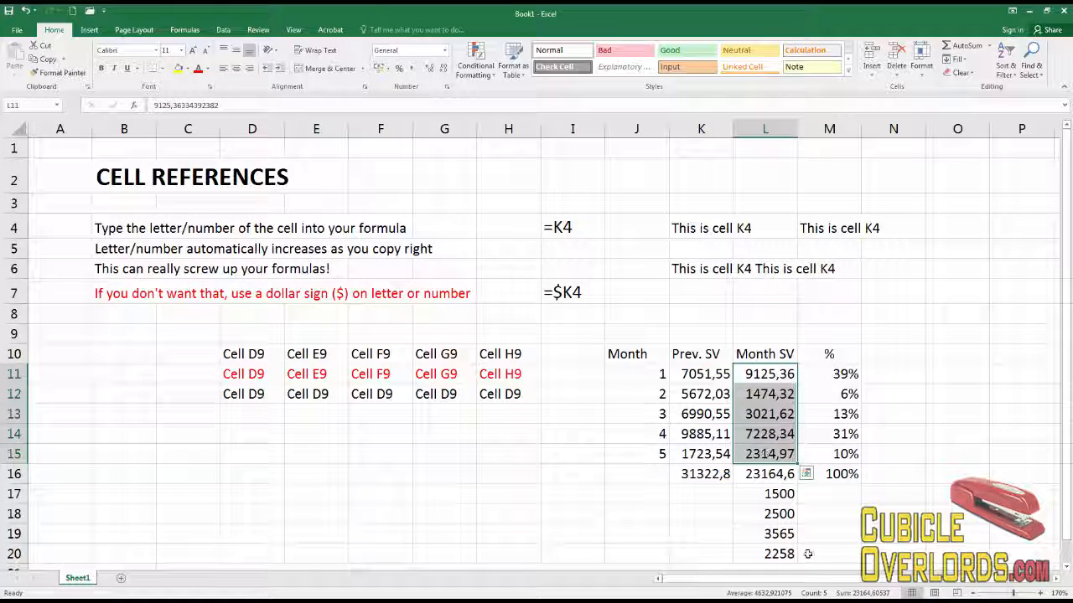
click(775, 474)
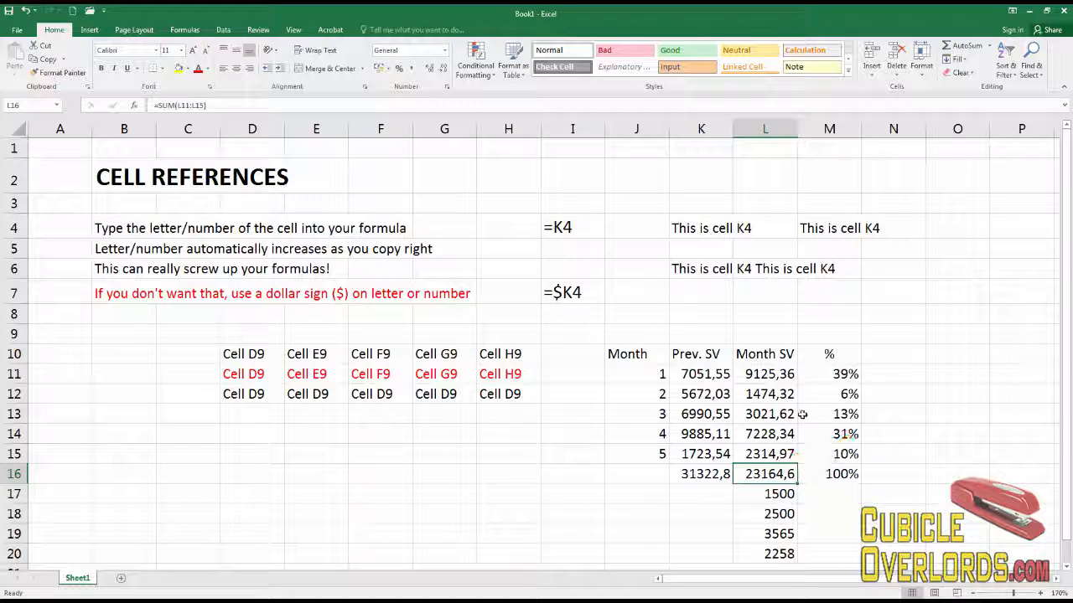
Enter a formula in B14 that references cell K4.
click(300, 436)
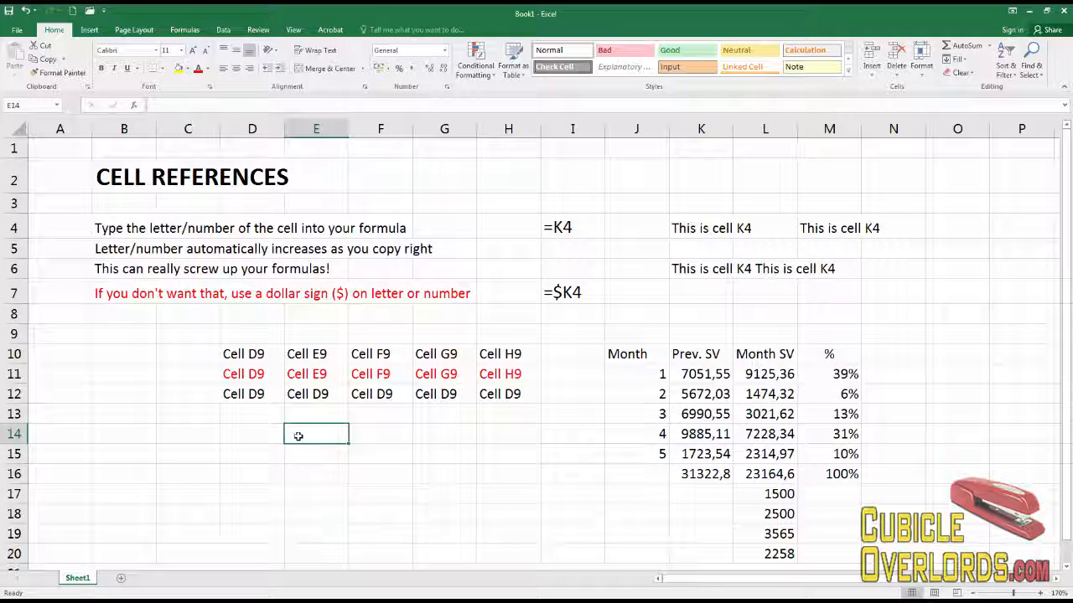
click(129, 436)
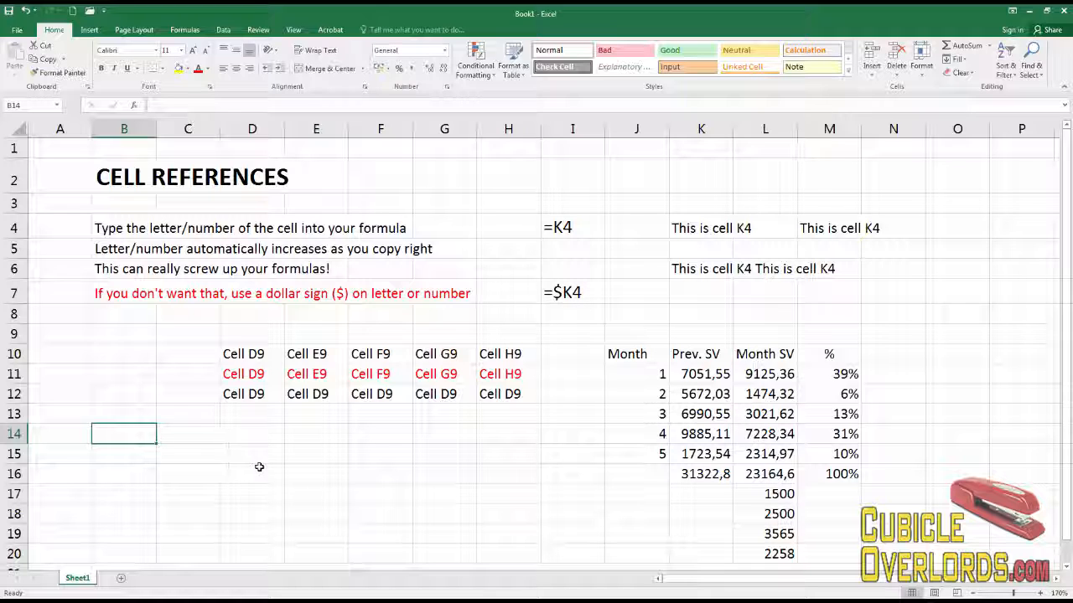
text(=)
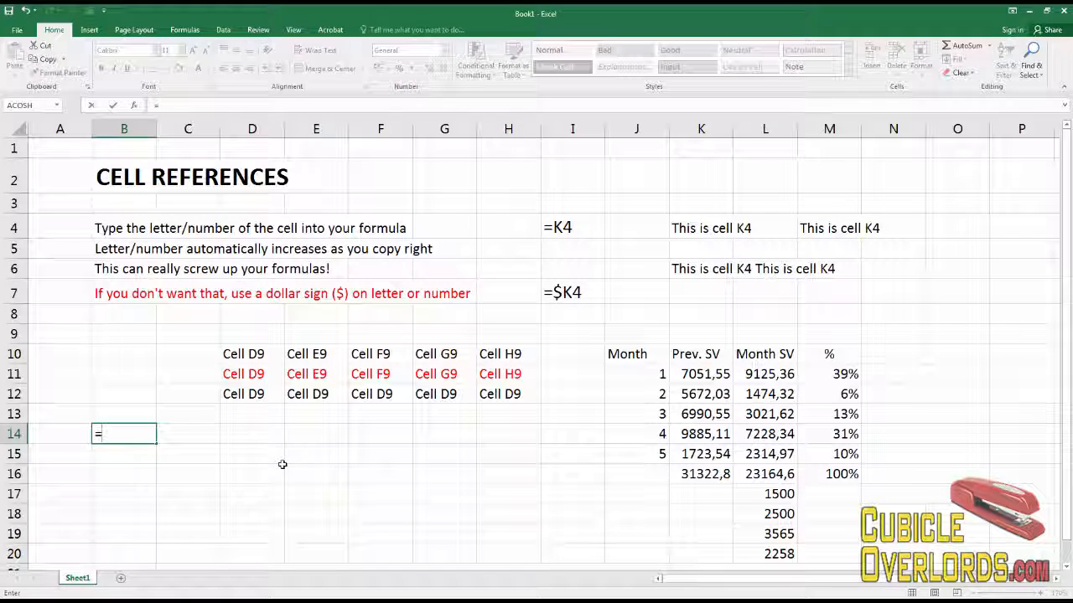
click(700, 227)
key(ctrl+Return)
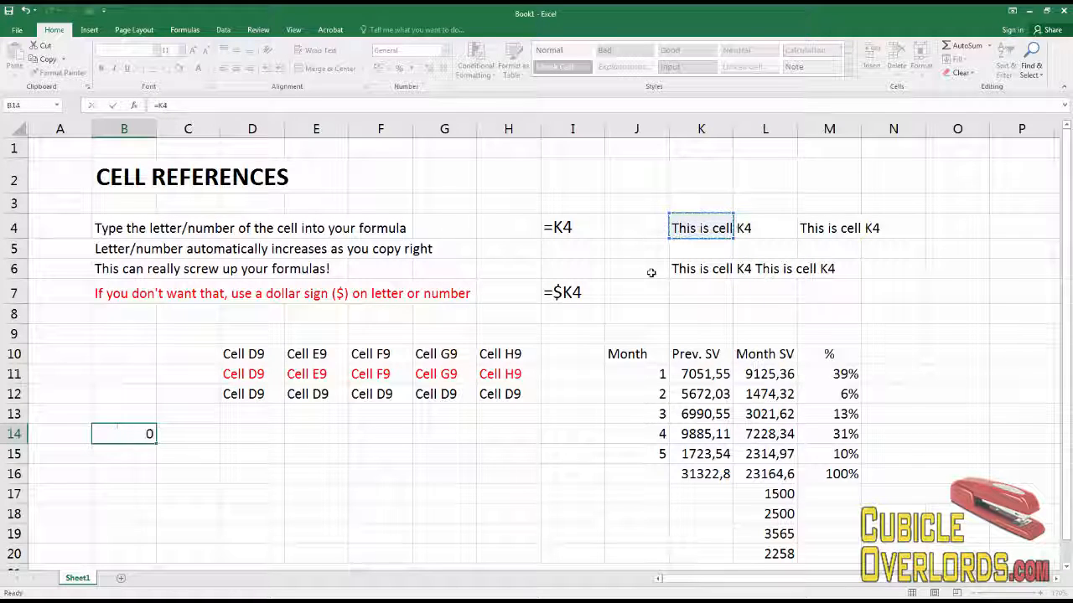
Make B14's reference fully absolute as =$K$4.
key(Up)
key(F2)
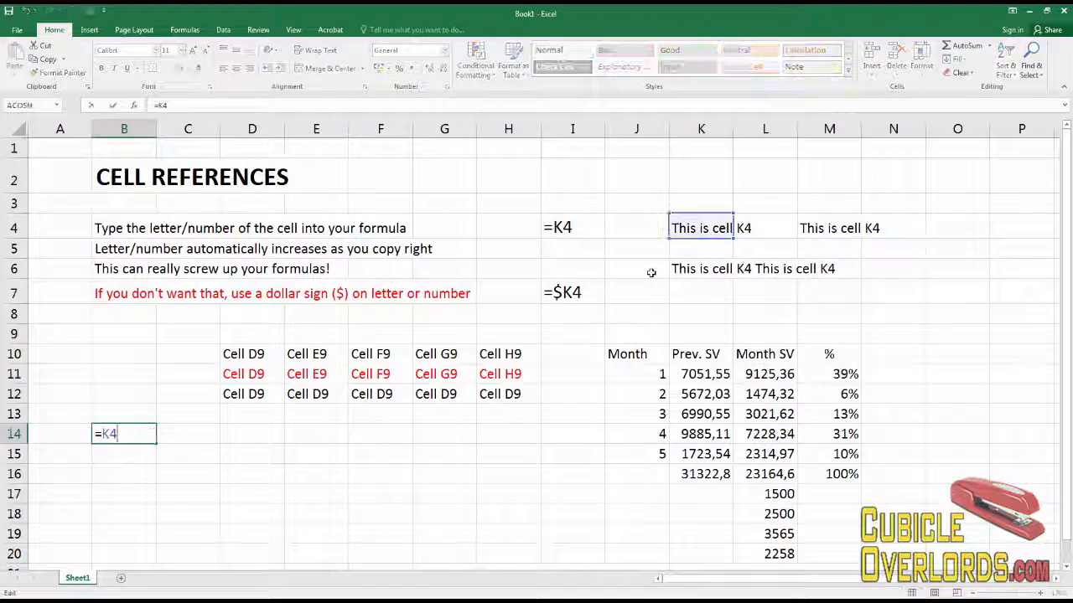
key(Home)
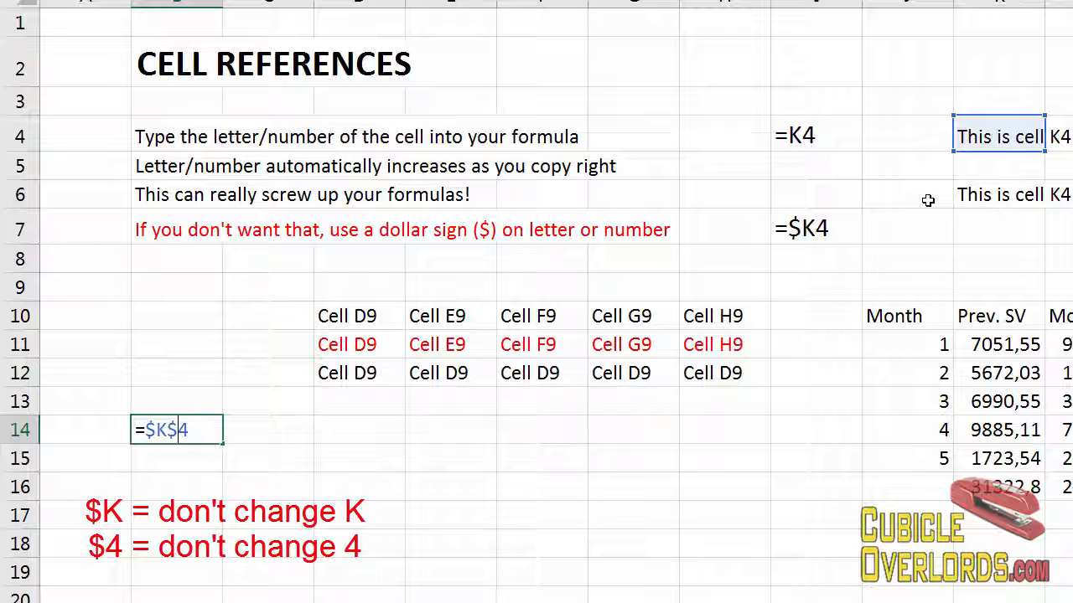
key(Return)
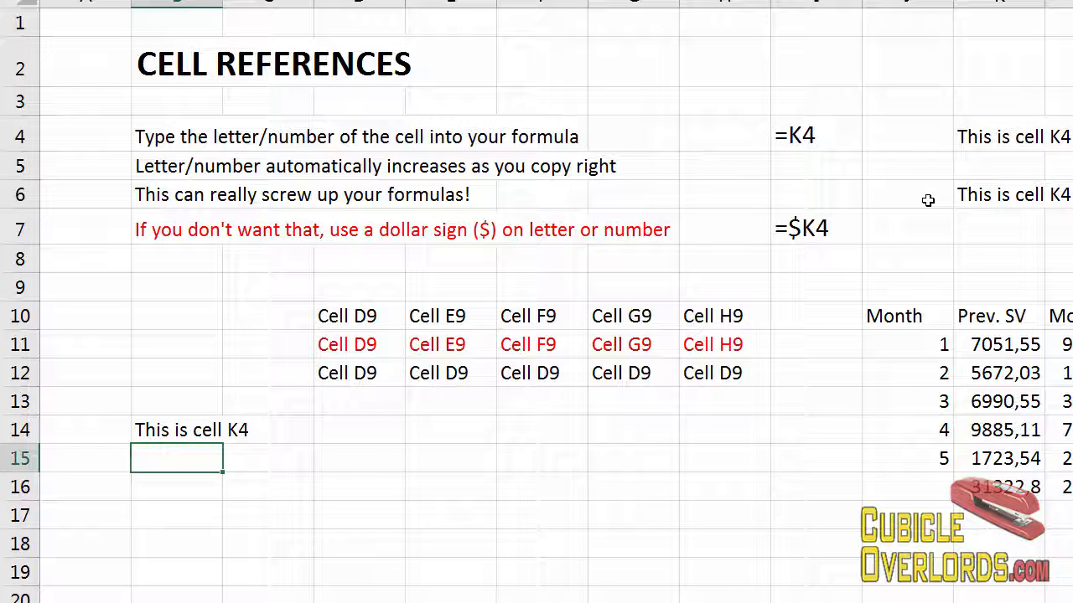
Copy B14 and paste it across C14 through G14.
key(Up)
key(ctrl+c)
key(Right)
key(shift+Right)
key(shift+Right)
key(shift+Right)
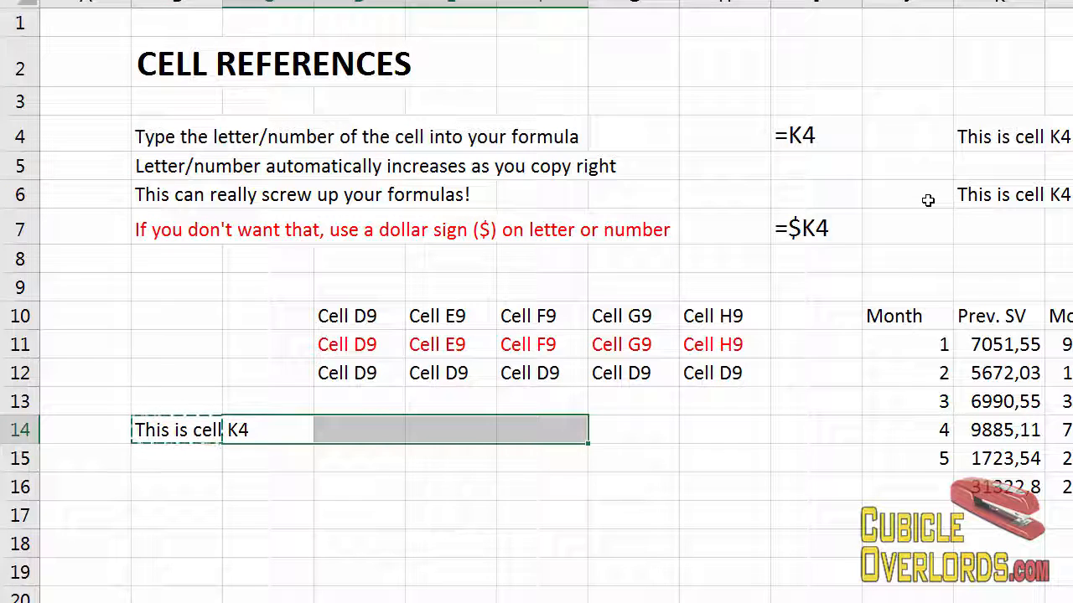
key(shift+Right)
key(ctrl+v)
Paste B14's formula down into B15 through B18.
key(Left)
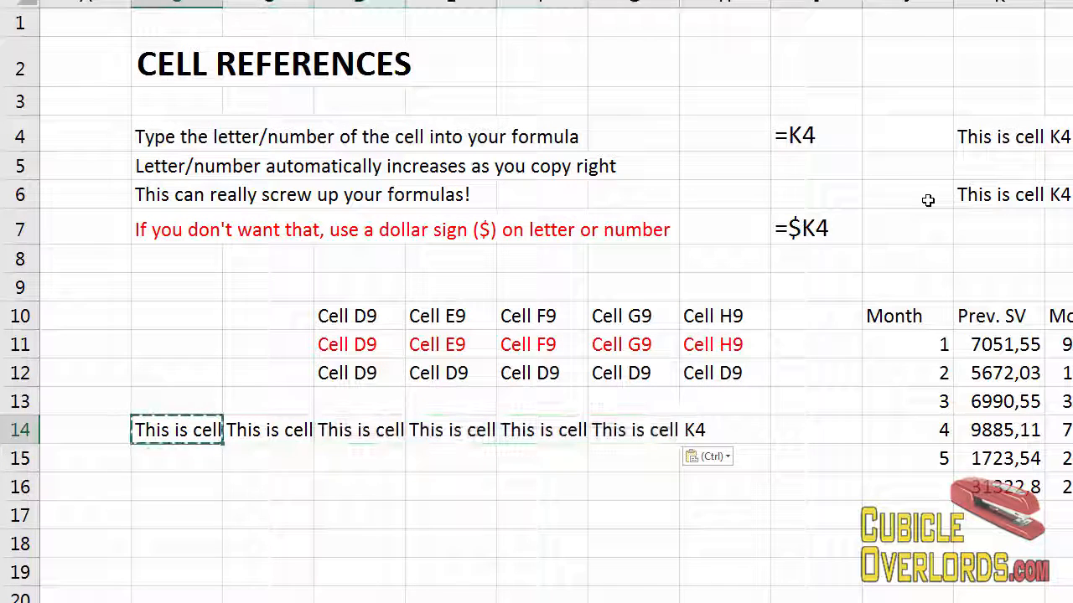
key(Down)
key(shift+Down)
key(shift+Down)
key(shift+Down)
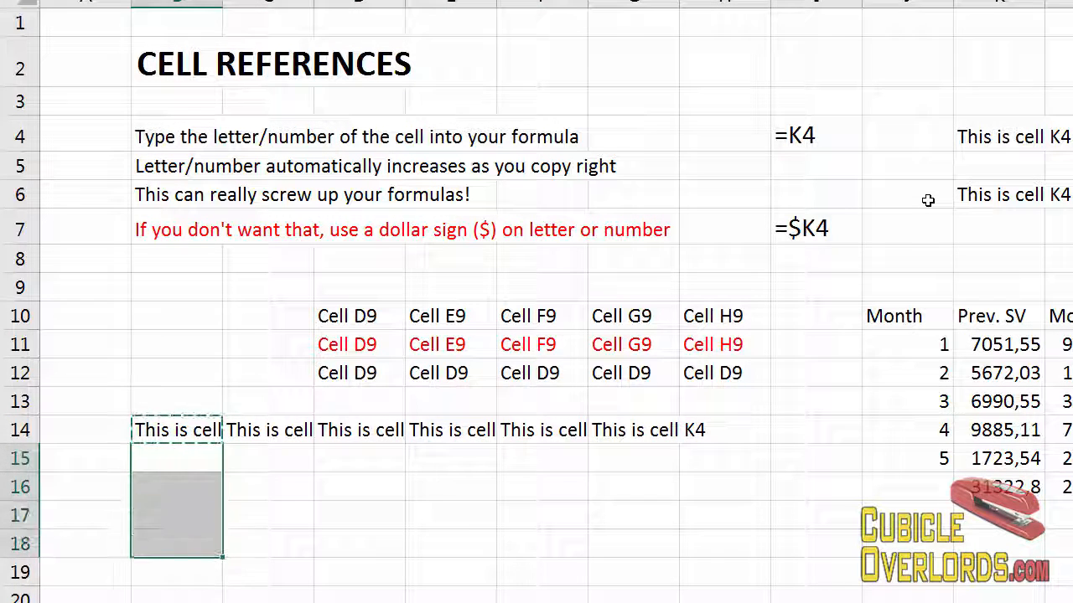
key(ctrl+v)
key(shift+Up)
key(shift+Up)
key(shift+Up)
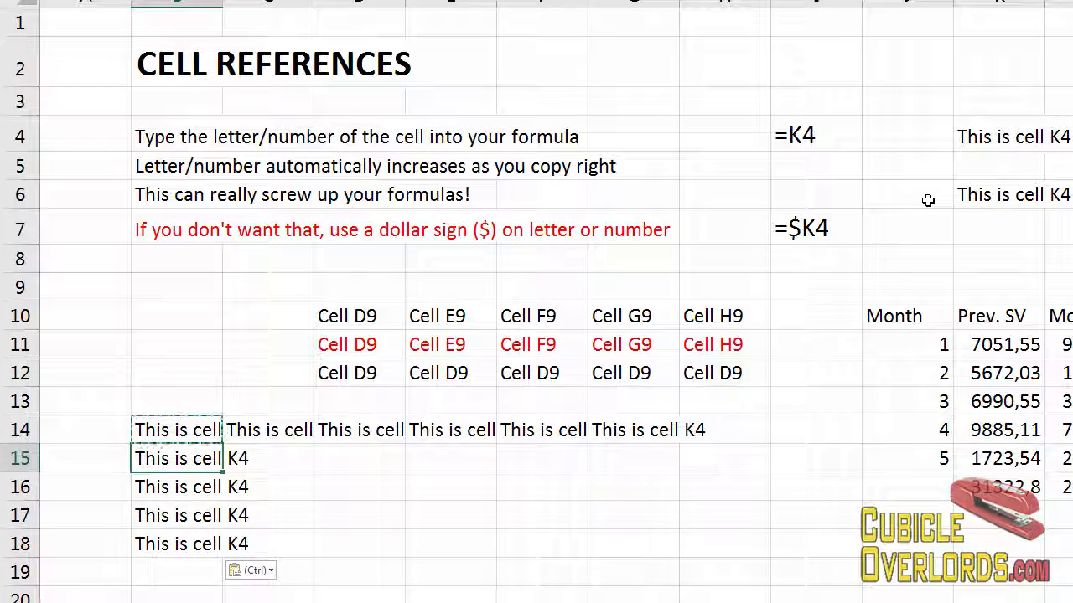
Inspect the formulas in the pasted cells, including B17 and F14, to check their references.
key(Down)
key(Down)
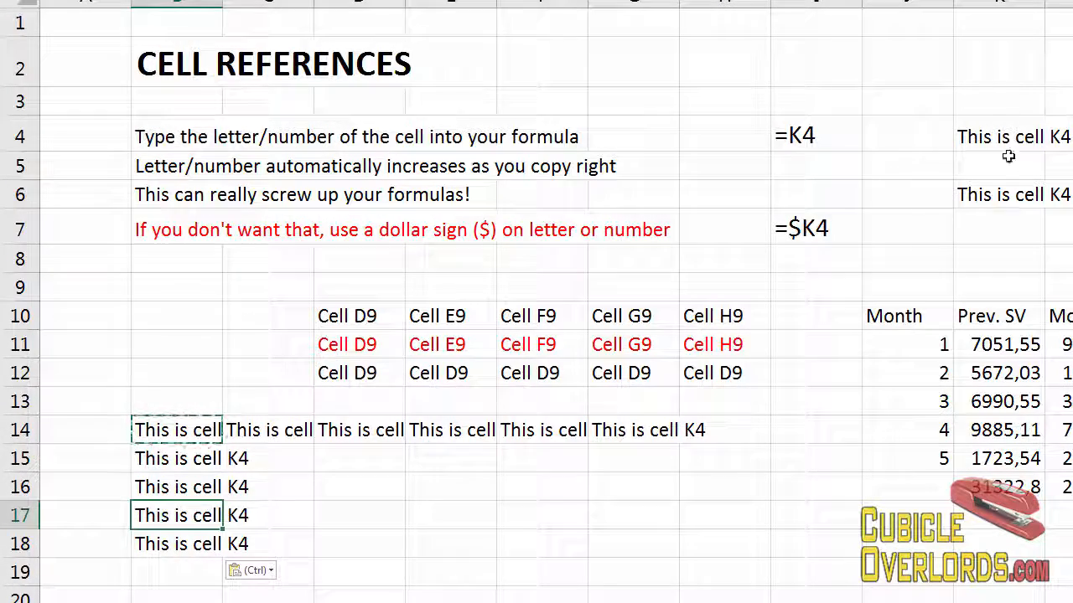
key(F2)
key(Escape)
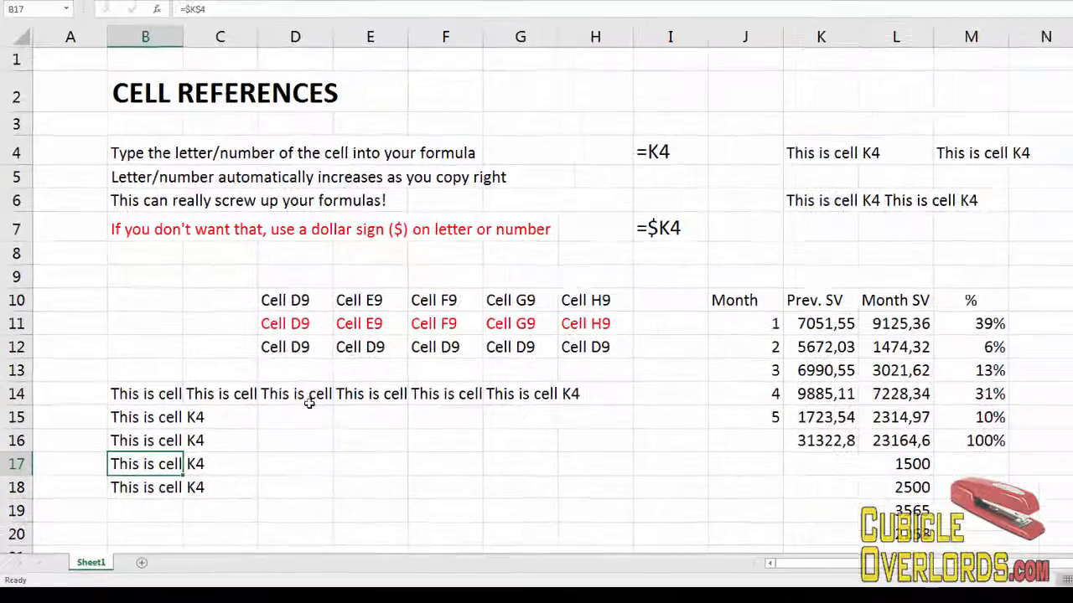
click(383, 429)
key(F2)
key(Escape)
click(433, 394)
key(F2)
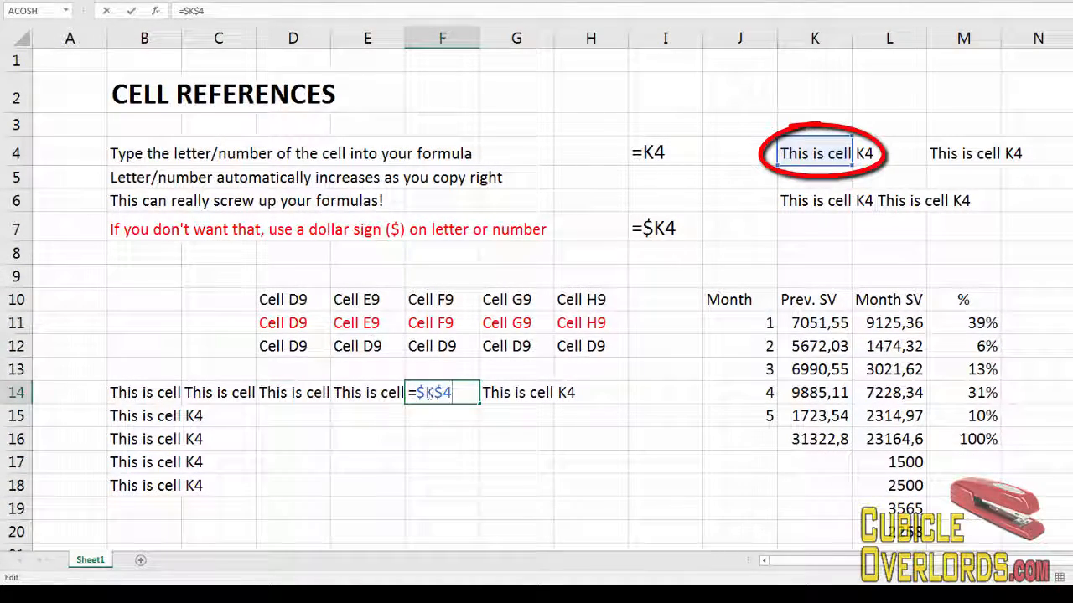
click(427, 394)
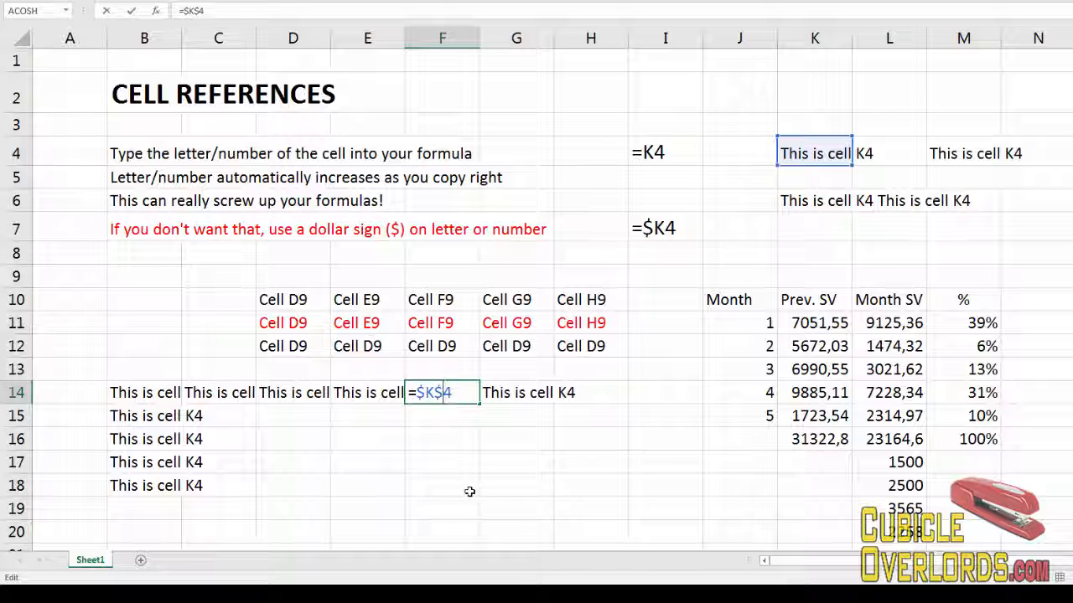
key(Escape)
Start a formula in E17 that refers to cell K4.
key(Down)
key(Down)
key(Down)
key(Left)
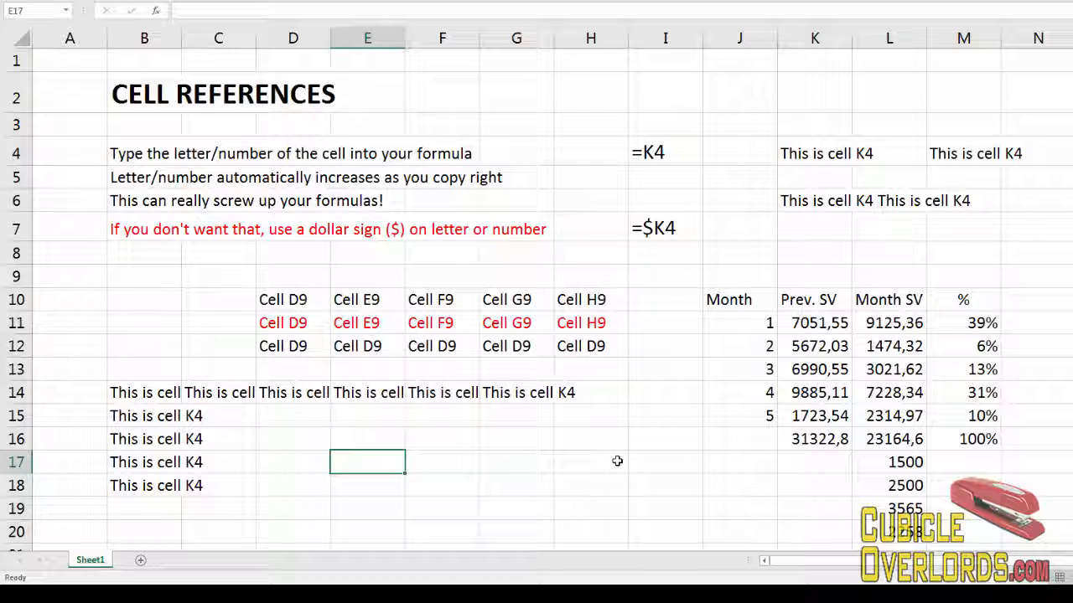
text(=)
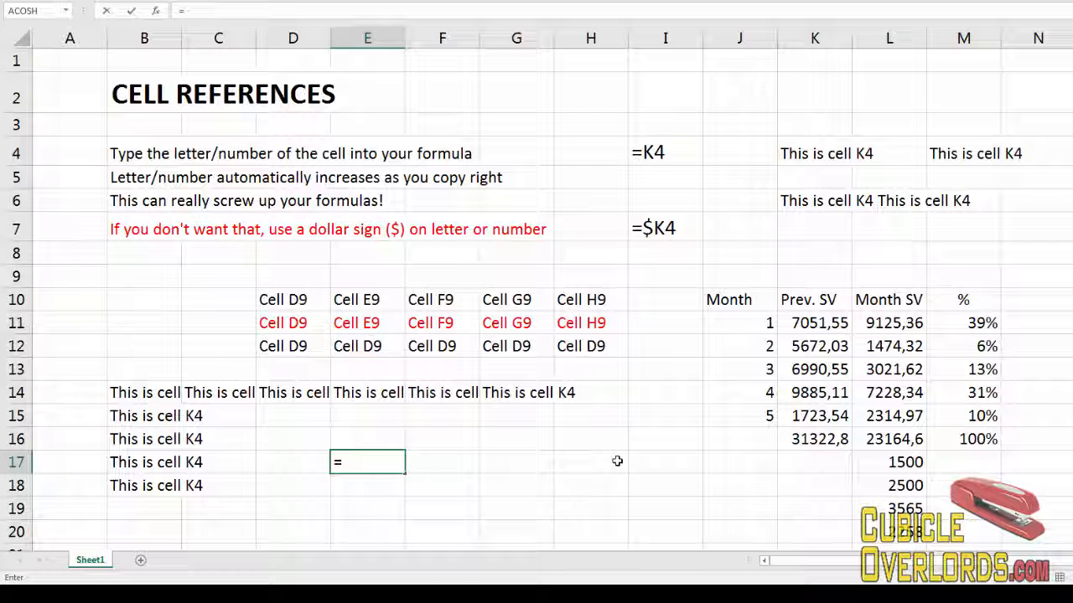
click(805, 154)
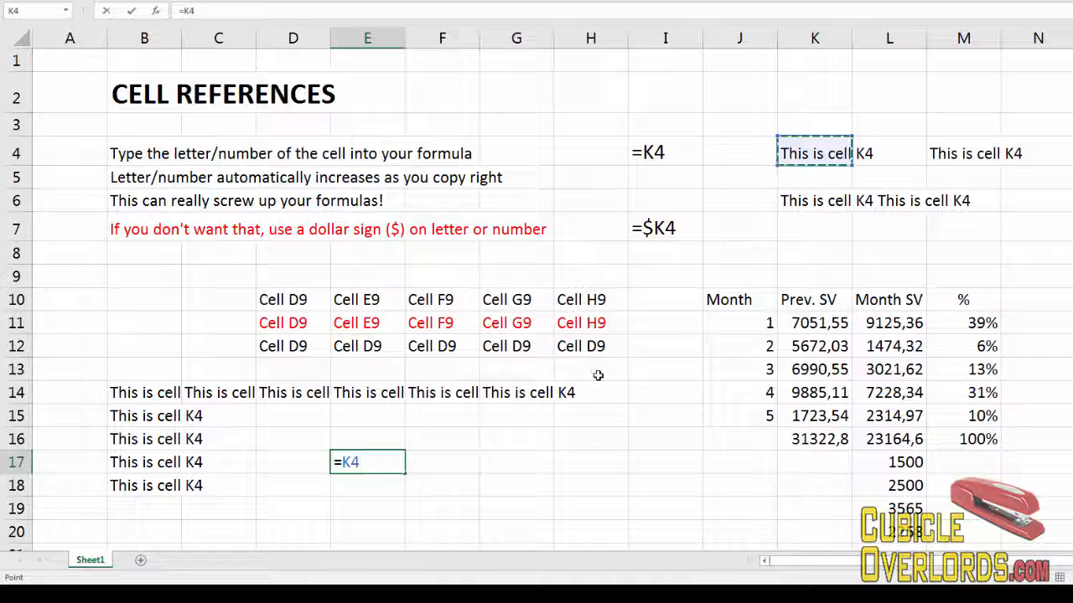
Cycle K4's reference through absolute and mixed forms, then cancel the entry.
key(F4)
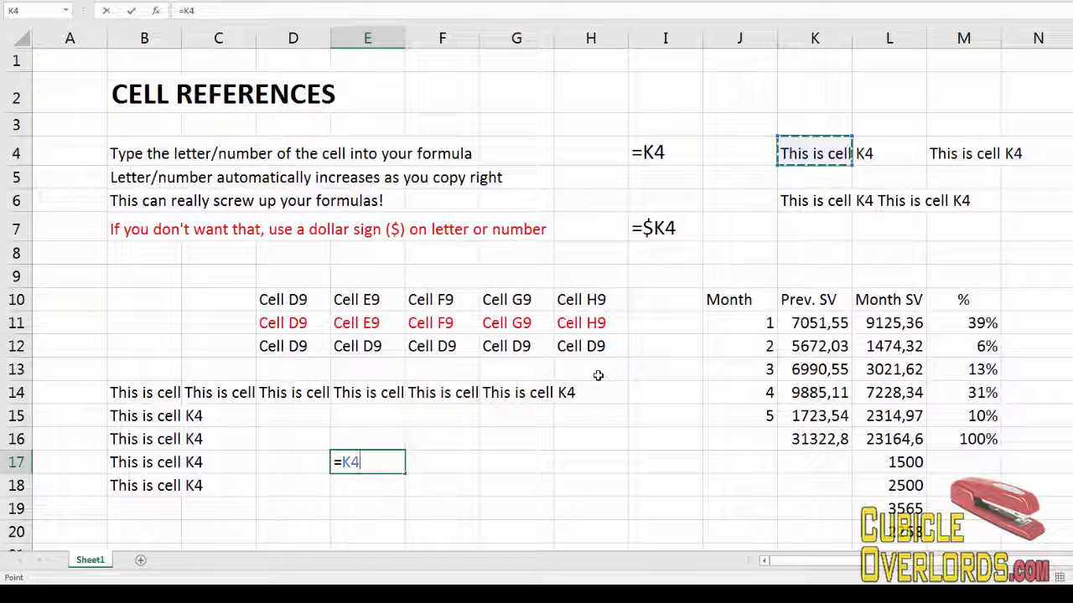
key(F4)
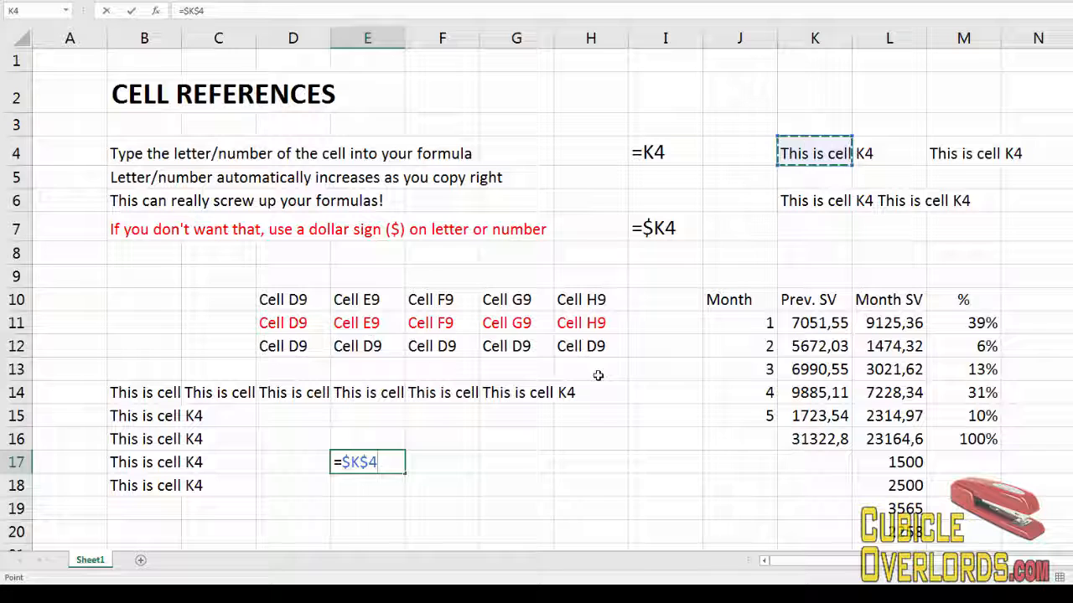
key(F4)
key(F4)
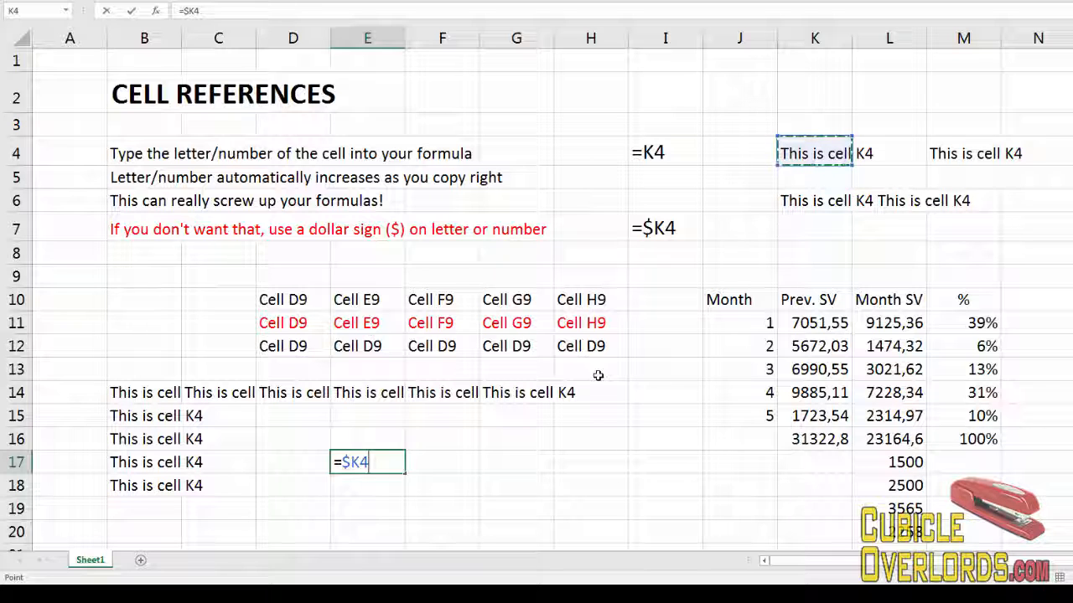
key(F4)
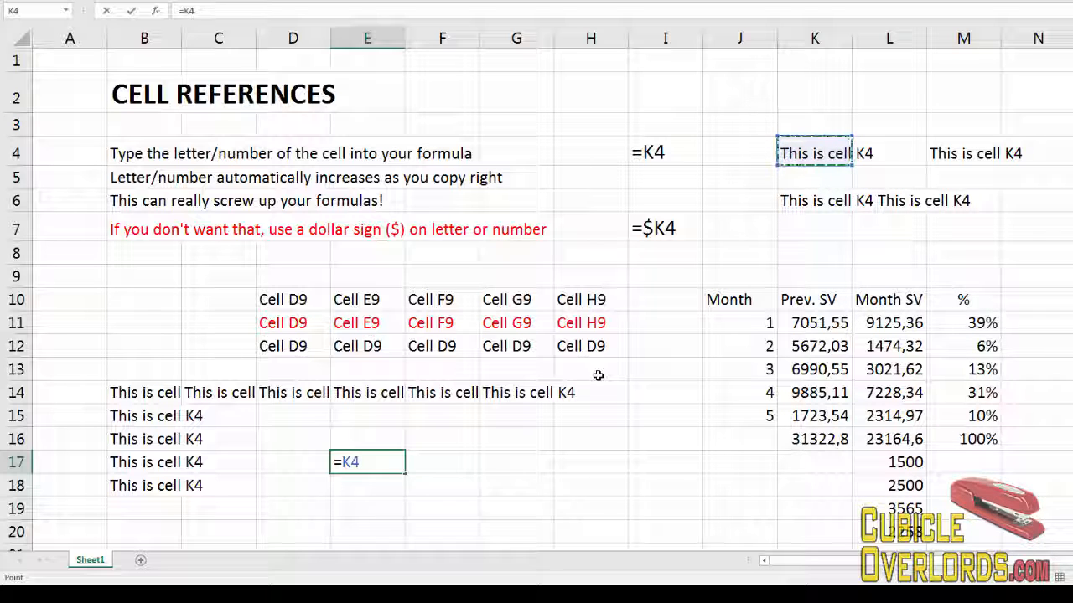
key(F4)
key(F4)
key(F4)
key(F4)
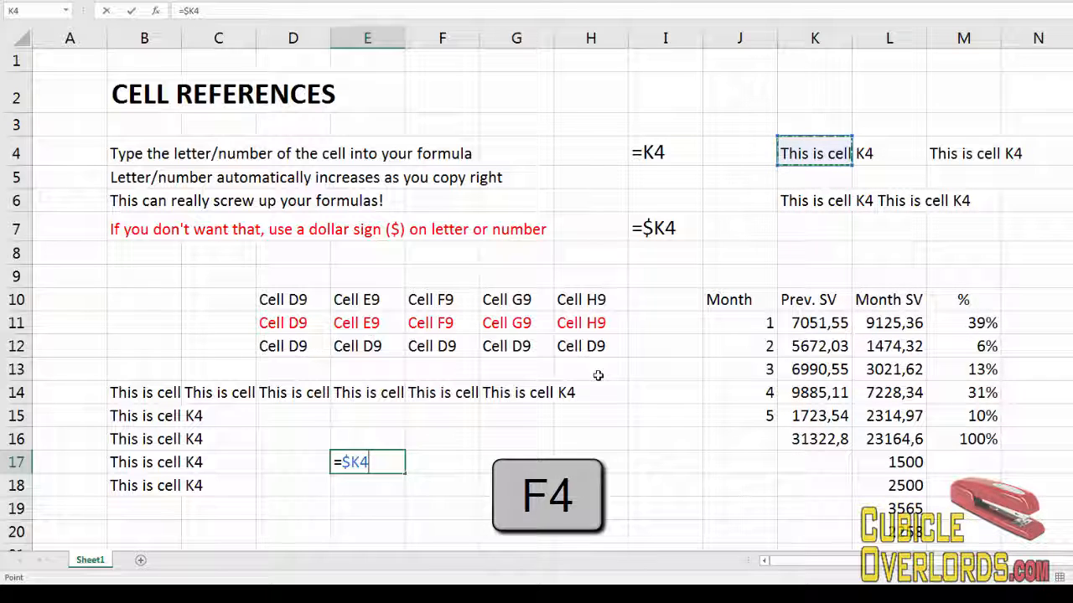
key(F4)
key(F4)
key(F4)
key(F4)
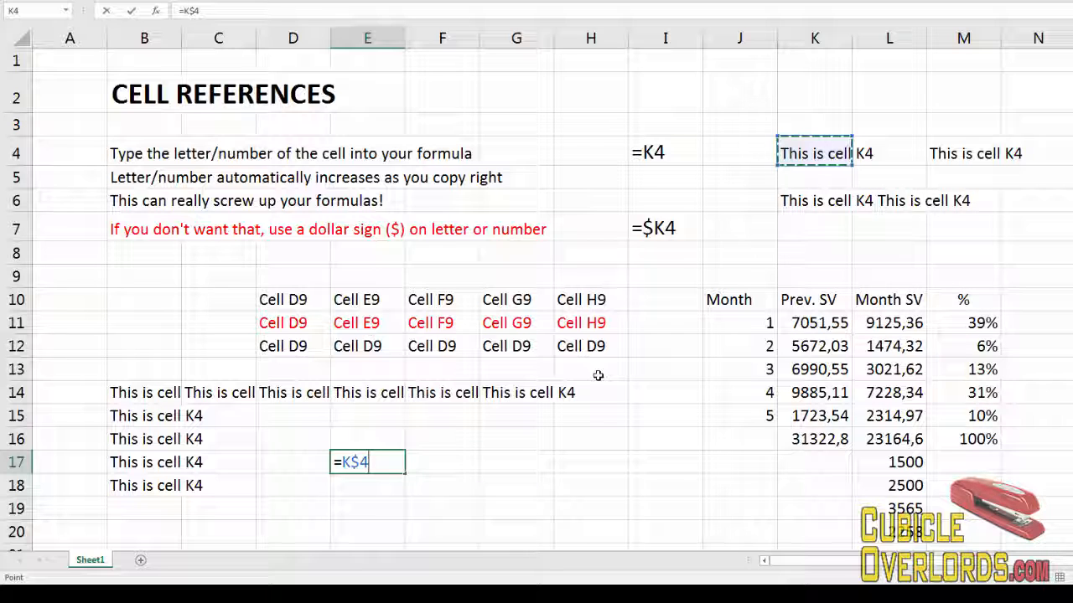
key(Escape)
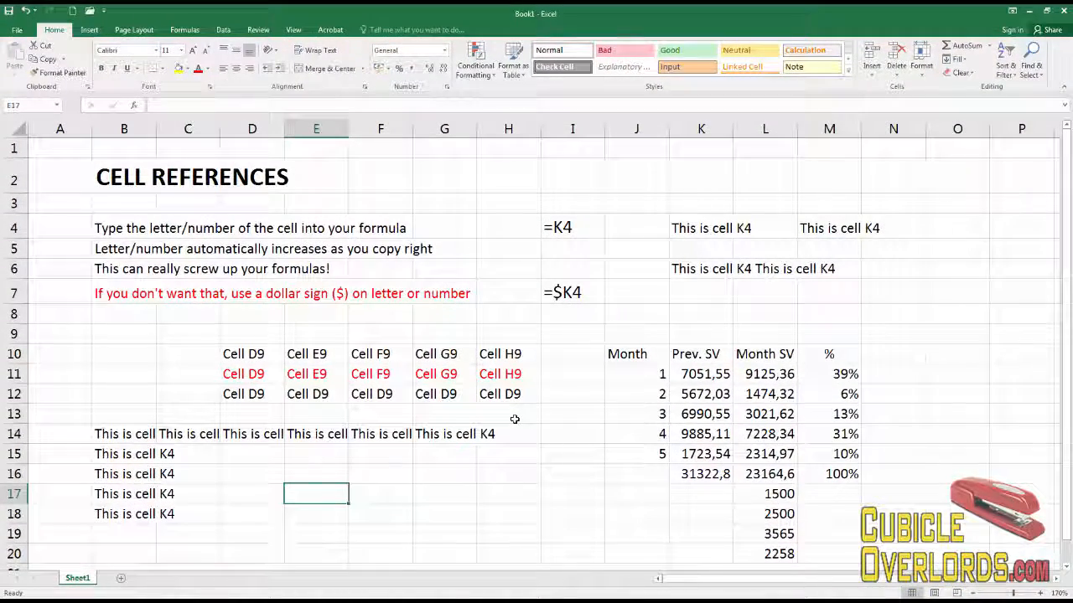
Enter a formula in E17 referencing E11 as the absolute =$E$11, then select D12 to view its formula.
text(=)
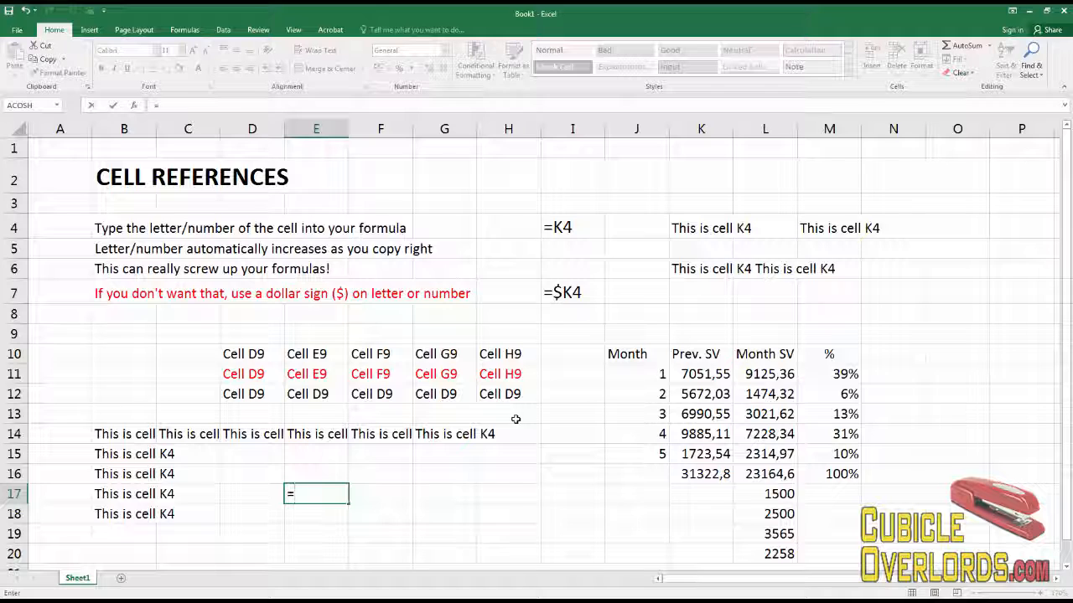
click(307, 374)
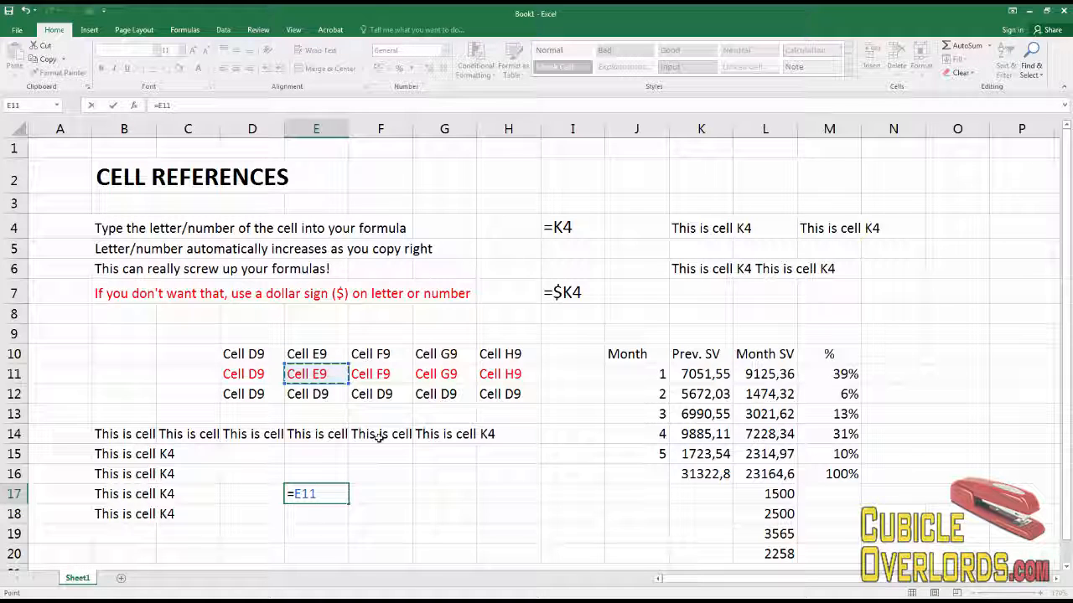
key(F4)
key(F4)
key(F4)
key(F4)
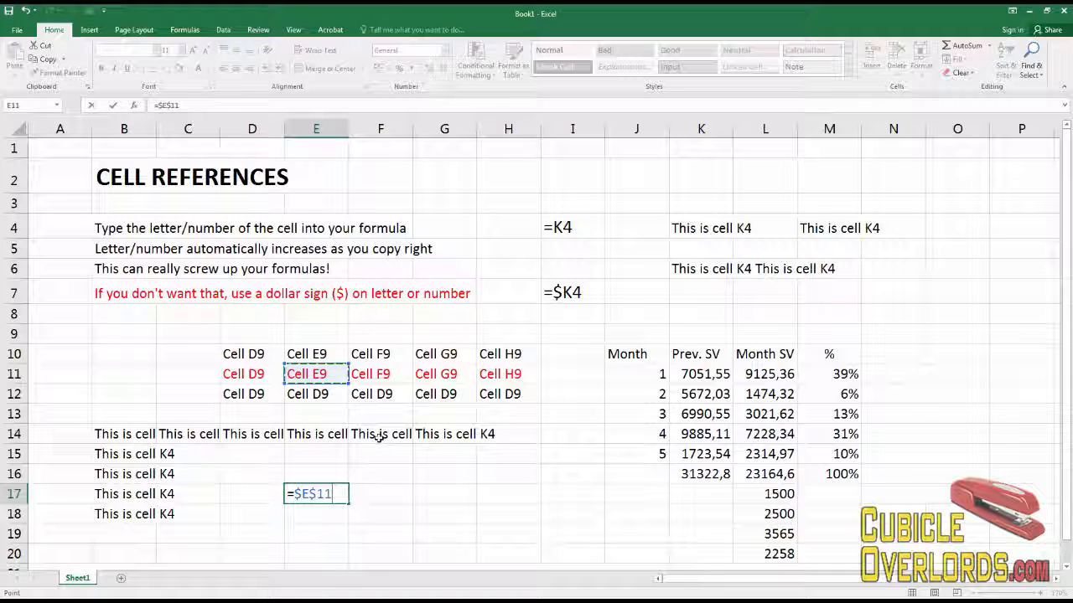
key(Return)
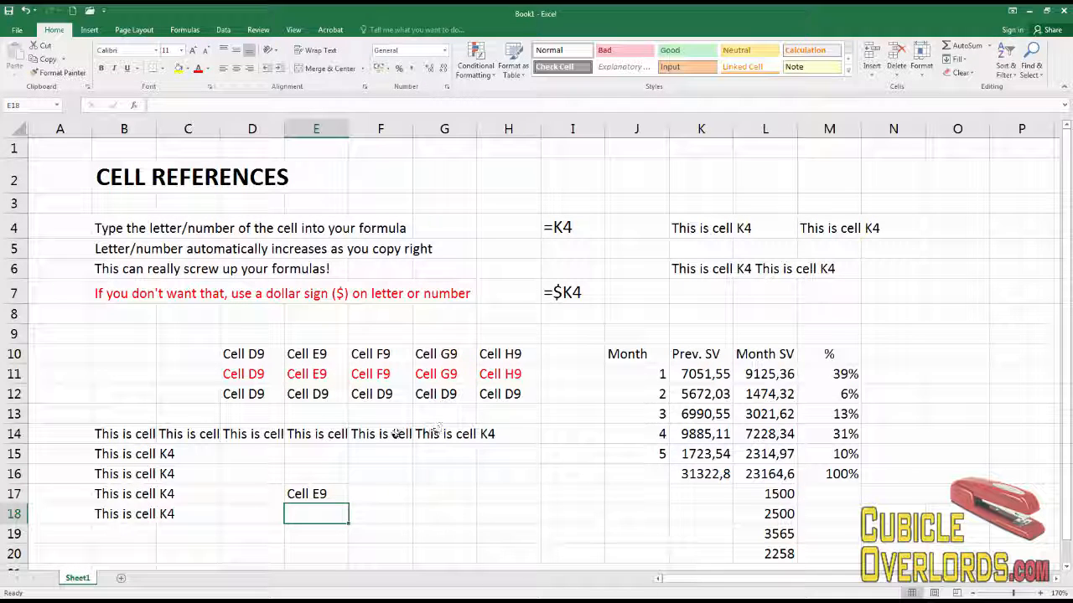
click(261, 394)
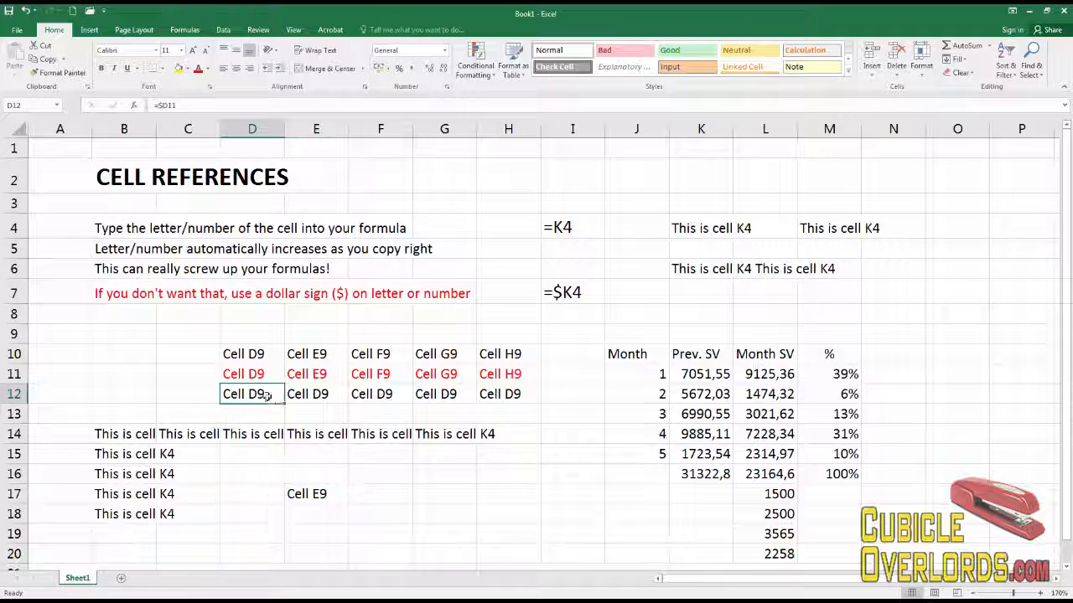